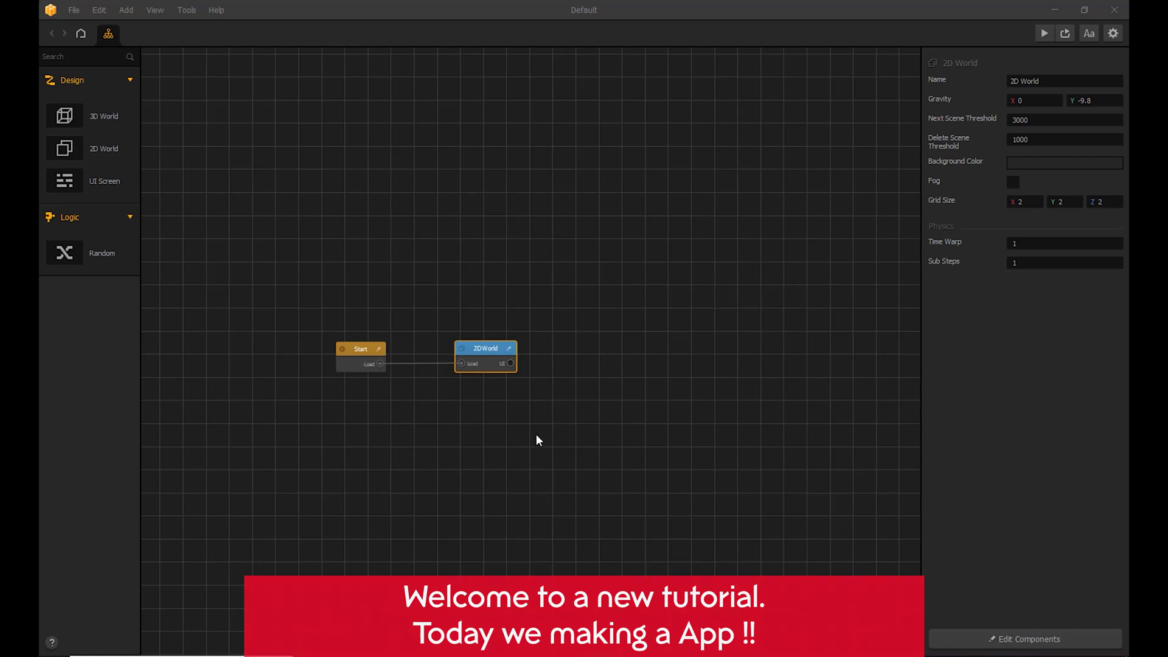
# Delete the 2D World node from the scene map.
pyautogui.moveTo(474, 347); pyautogui.dragTo(497, 323)
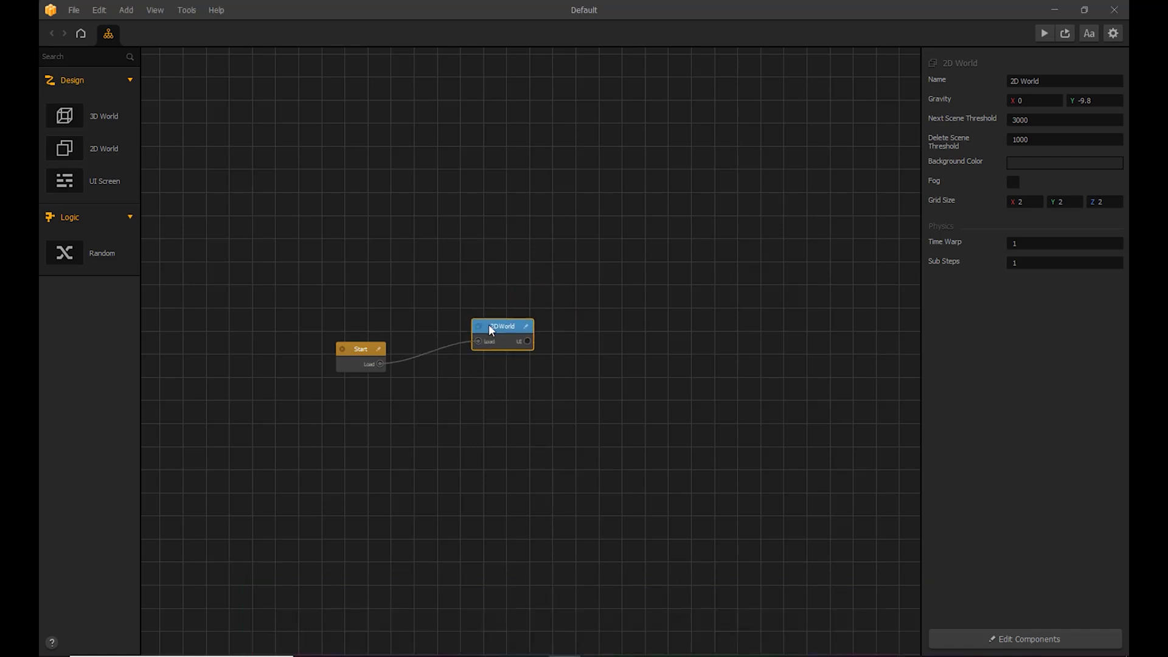
pyautogui.scroll(4, 488, 324)
pyautogui.press('Delete')
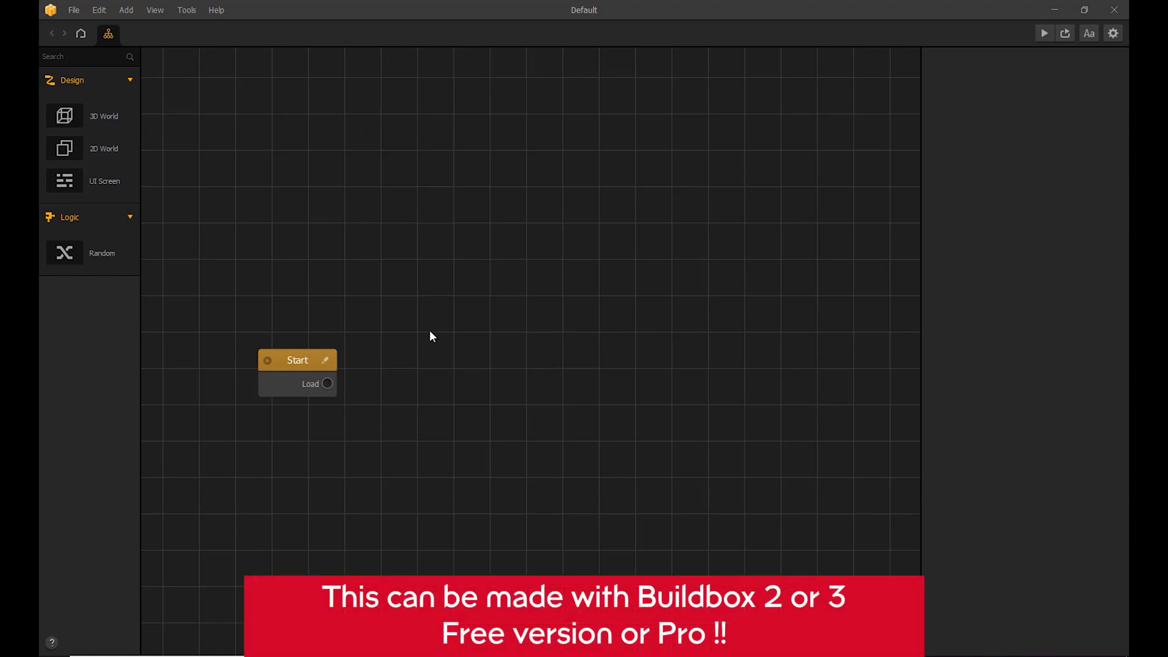
# Reposition the Start node and add a new UI Screen node to its upper right.
pyautogui.moveTo(305, 365); pyautogui.dragTo(379, 325)
pyautogui.rightClick(482, 282)
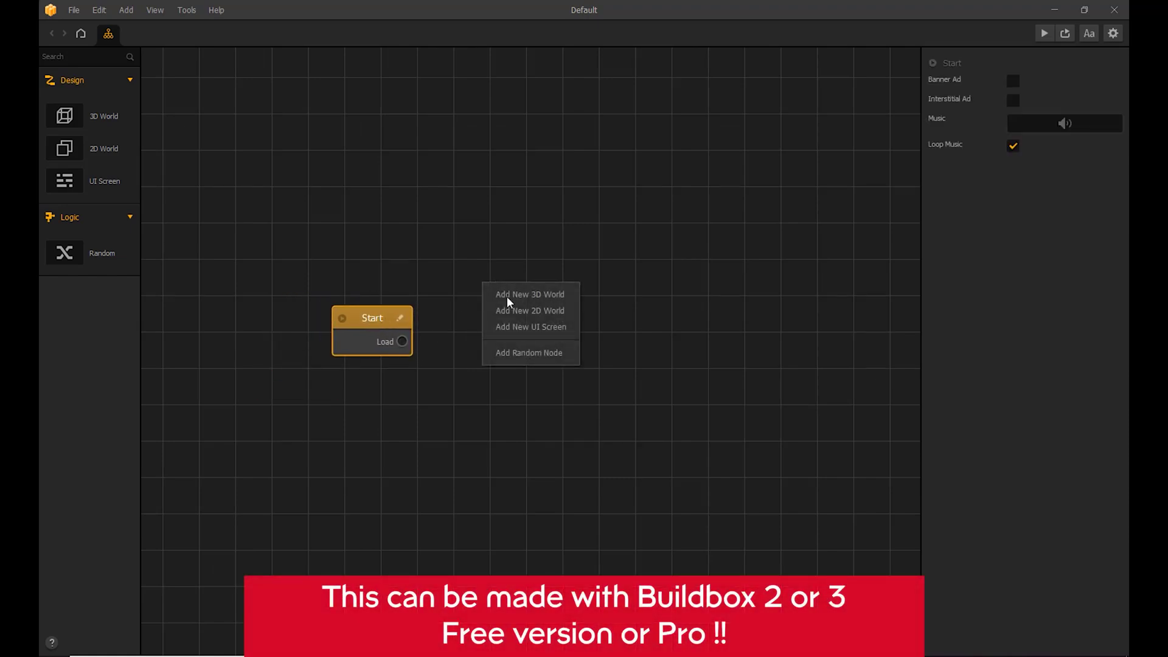
pyautogui.click(517, 324)
pyautogui.moveTo(516, 294); pyautogui.dragTo(531, 278)
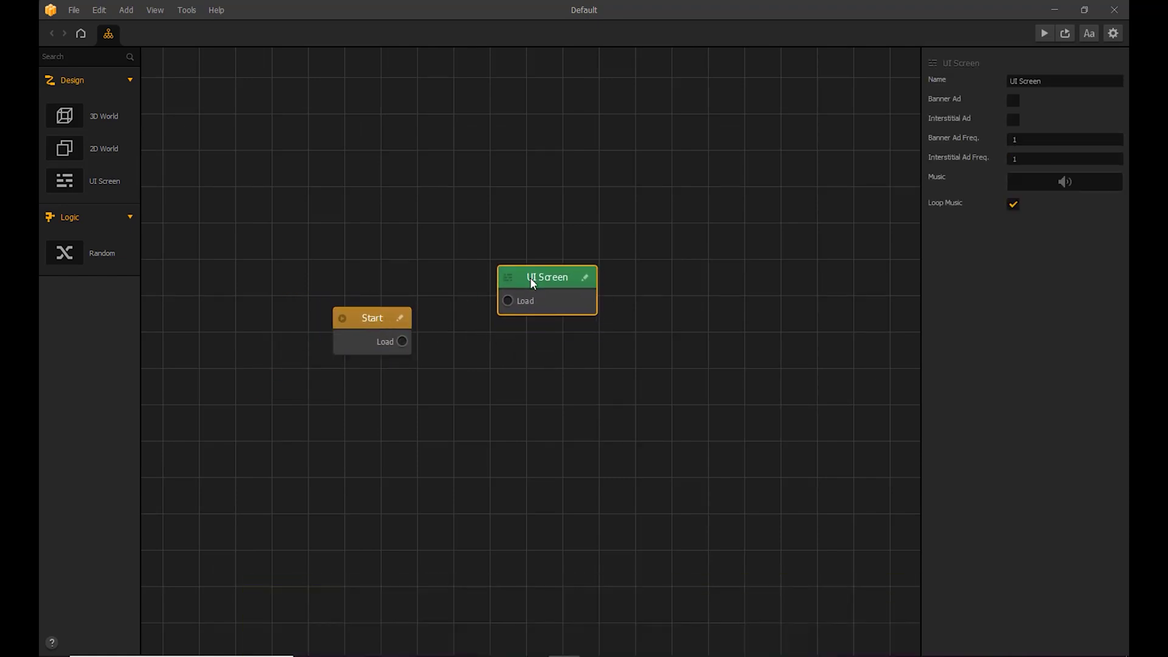
# Rename the UI Screen node to Main Menu.
pyautogui.click(1096, 81)
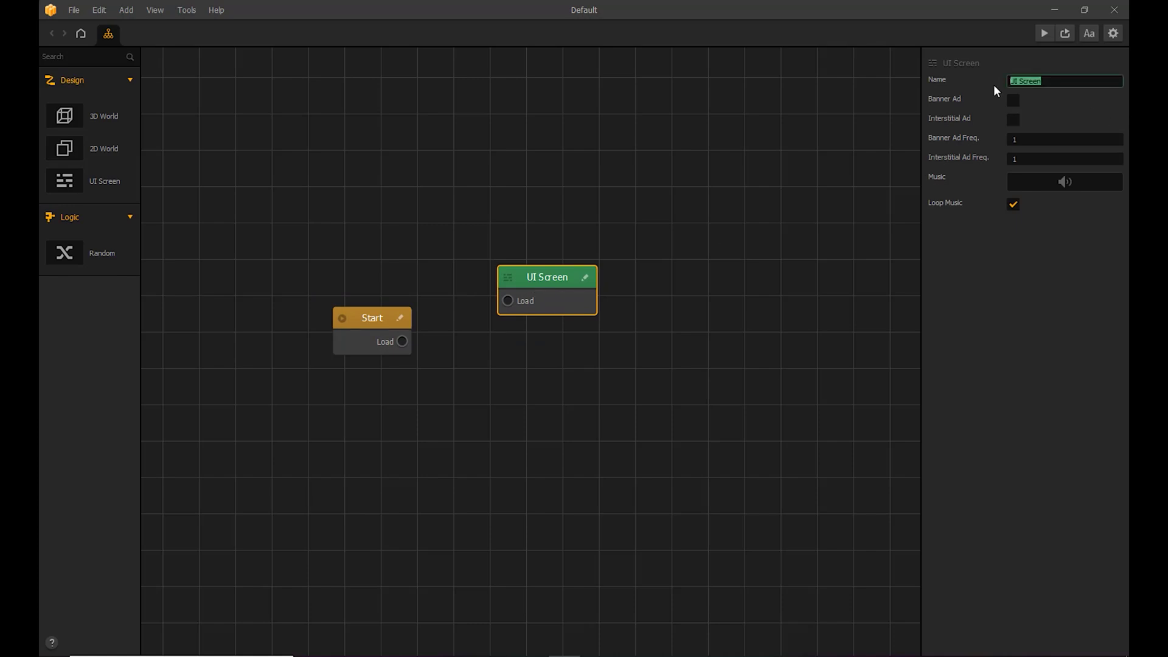
pyautogui.write('M')
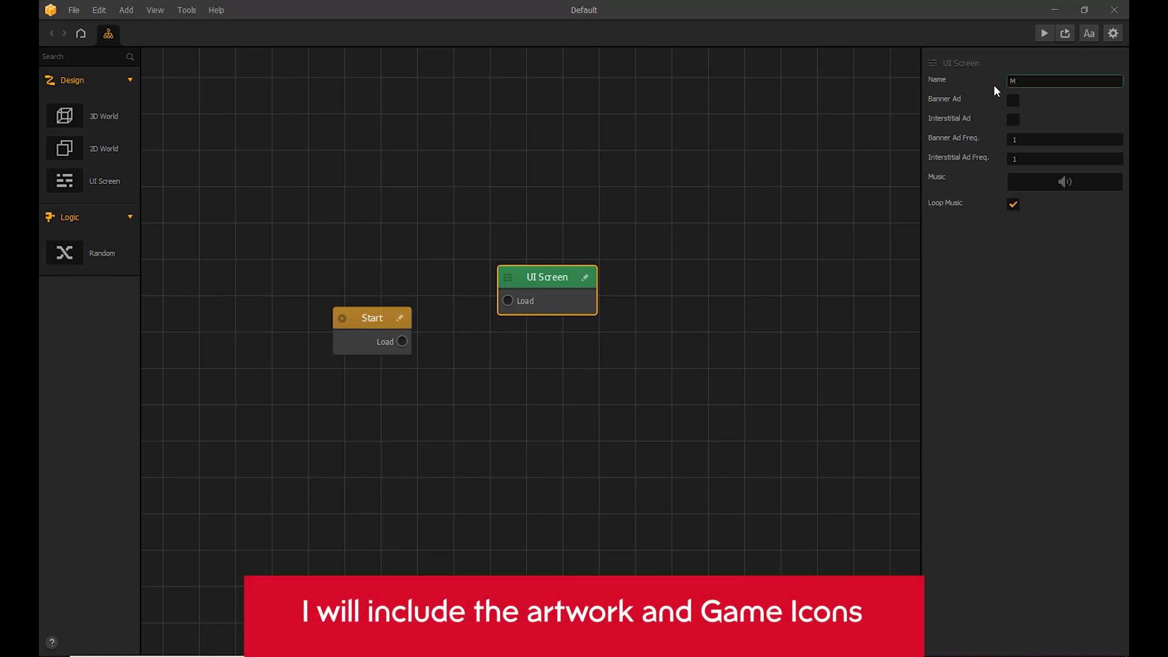
pyautogui.write('ain Menu')
pyautogui.click(670, 225)
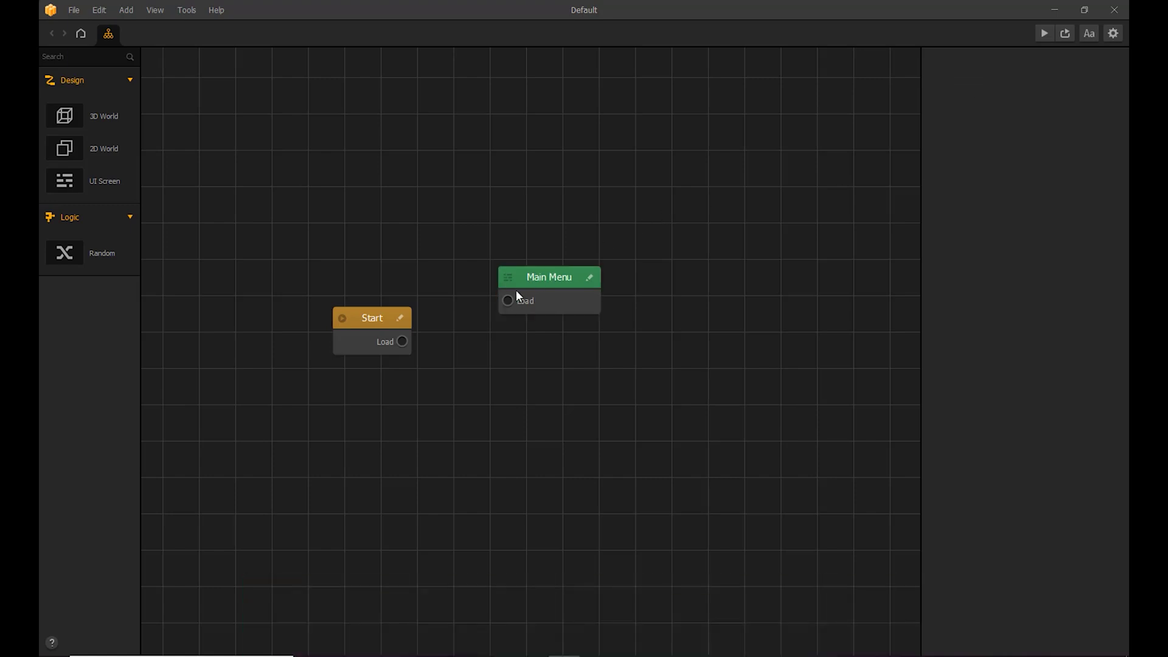
# Connect the Main Menu's Load port to the Start node, align the two nodes, and open the Main Menu screen for editing.
pyautogui.moveTo(509, 302); pyautogui.dragTo(403, 341)
pyautogui.moveTo(545, 279); pyautogui.dragTo(510, 298)
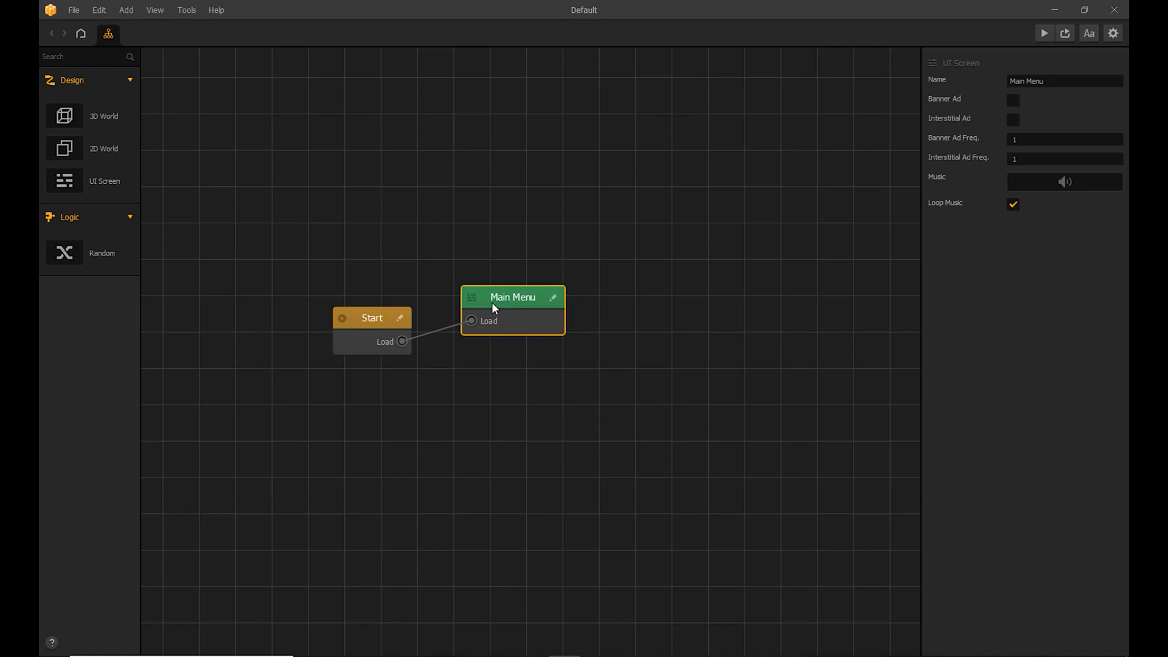
pyautogui.moveTo(354, 324); pyautogui.dragTo(353, 308)
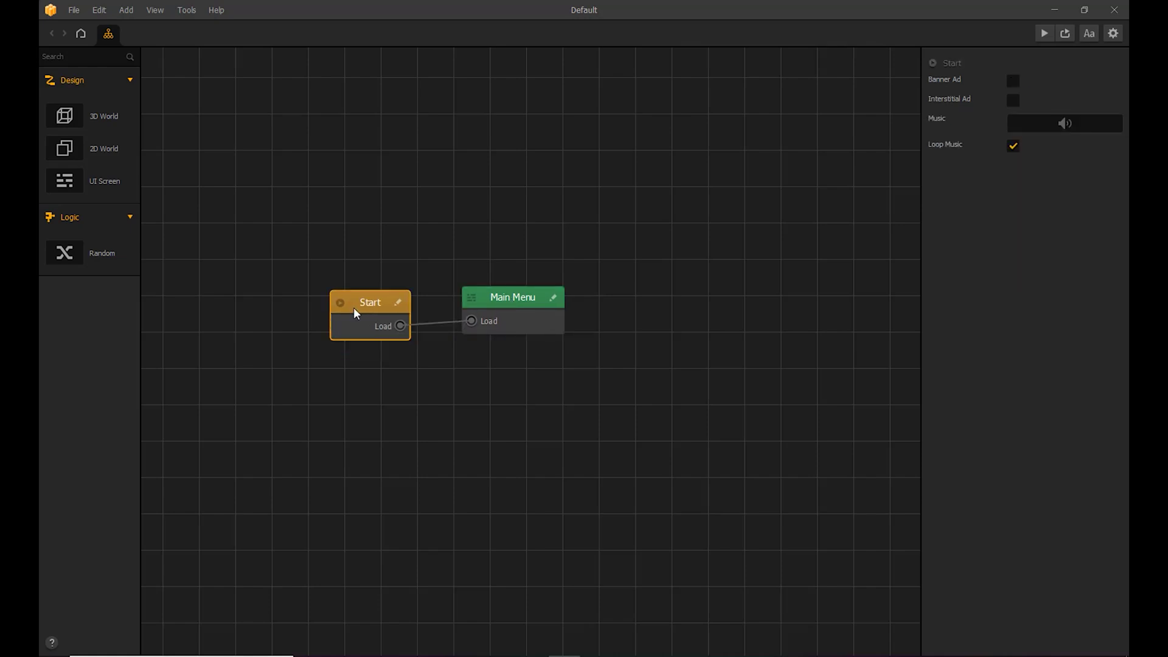
pyautogui.click(515, 298)
pyautogui.doubleClick(511, 294)
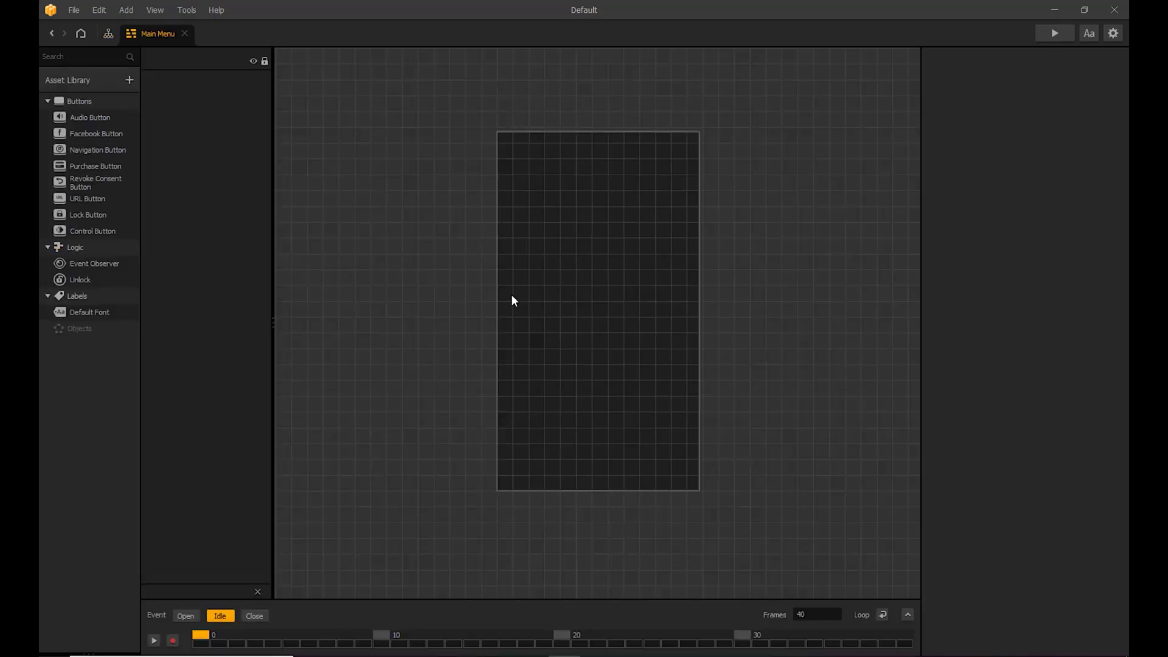
# Switch to the TUT APP folder in File Explorer and add background.png to the Main Menu screen as an image.
pyautogui.click(375, 656)
pyautogui.rightClick(374, 656)
pyautogui.click(553, 106)
pyautogui.moveTo(553, 109); pyautogui.dragTo(459, 128)
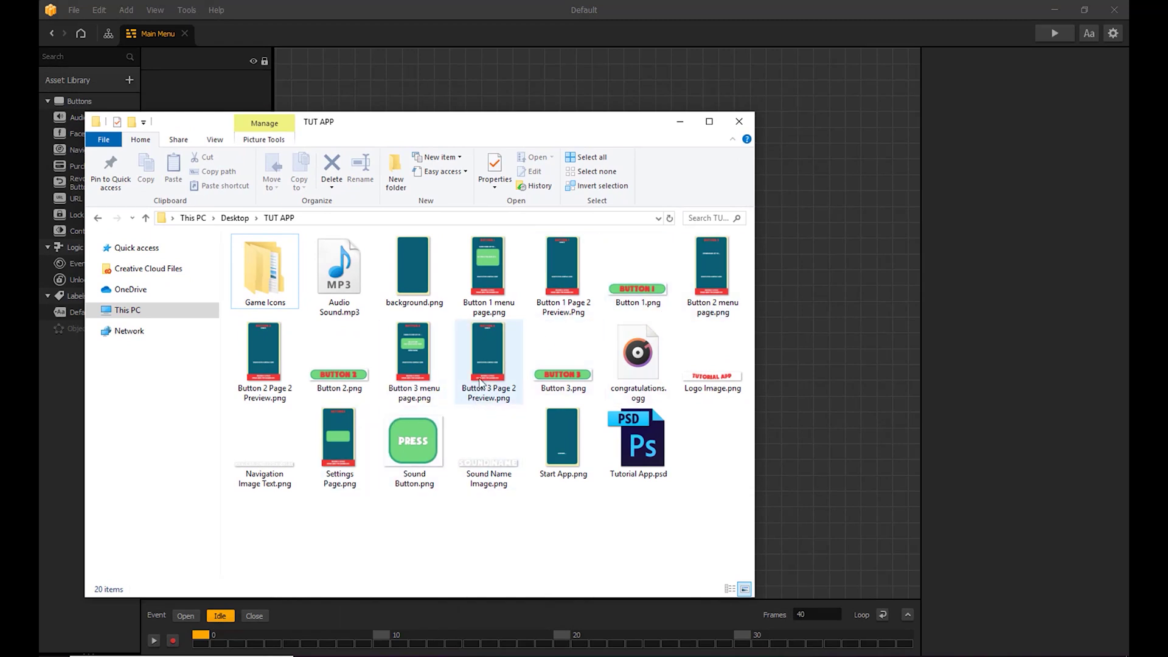
pyautogui.moveTo(512, 124); pyautogui.dragTo(338, 96)
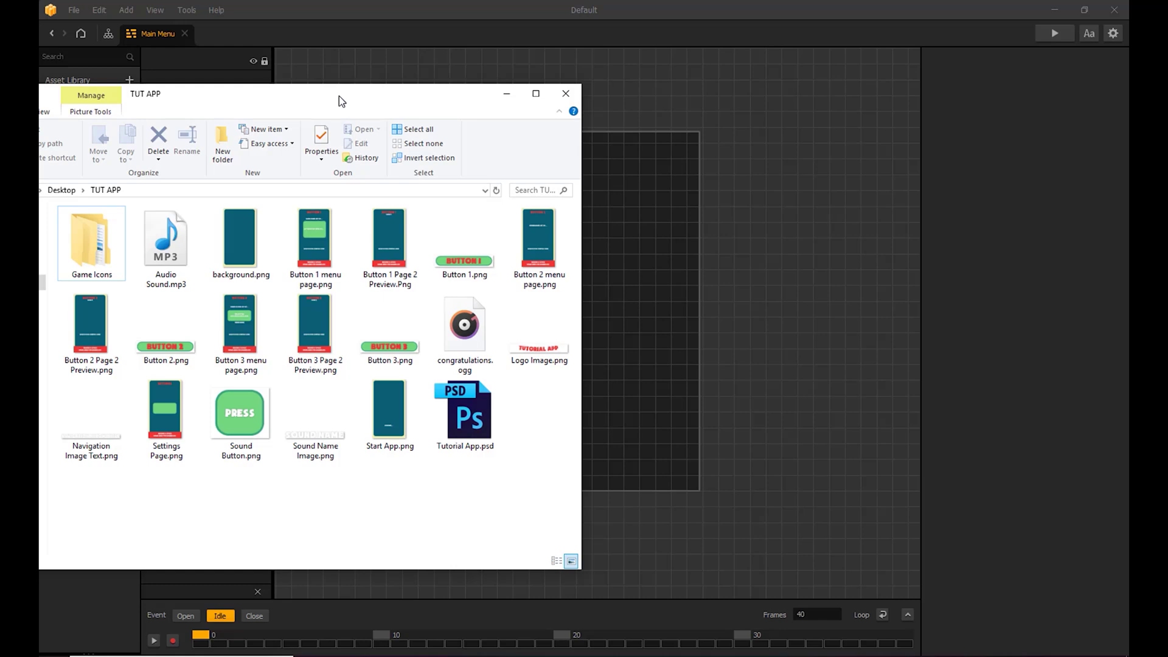
pyautogui.moveTo(247, 261); pyautogui.dragTo(772, 238)
# Set the background image's X position to 320.
pyautogui.click(1035, 122)
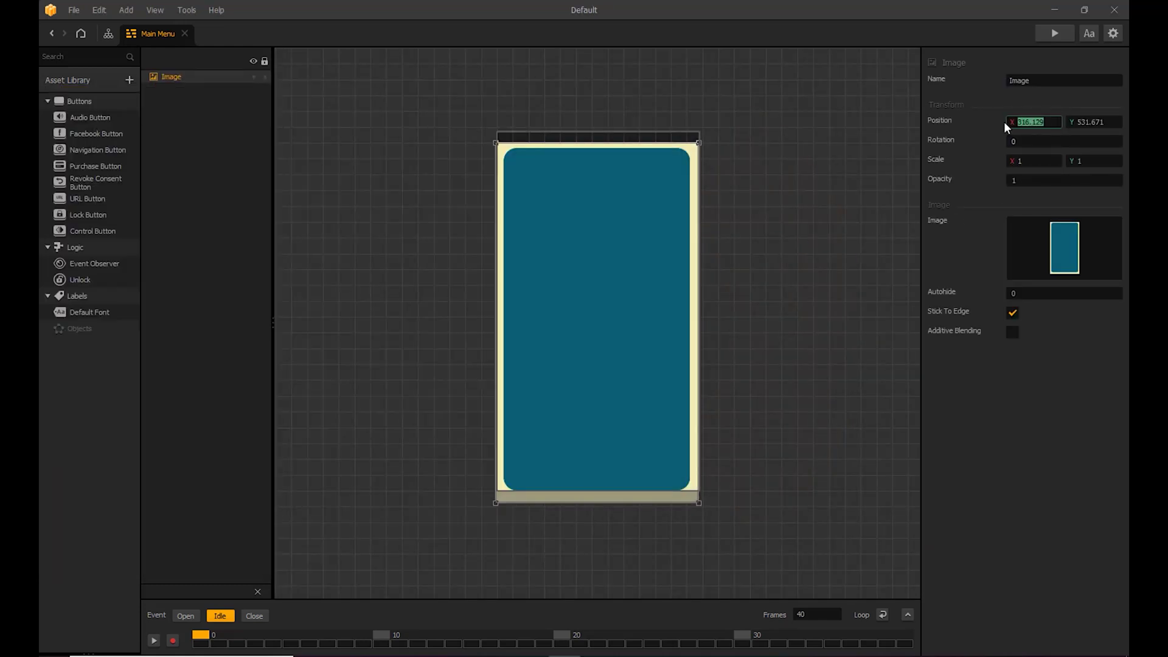
pyautogui.write('320')
pyautogui.click(831, 228)
# Nudge the background image up to about Y 568 so it fills the screen frame, and lock its layer.
pyautogui.click(633, 218)
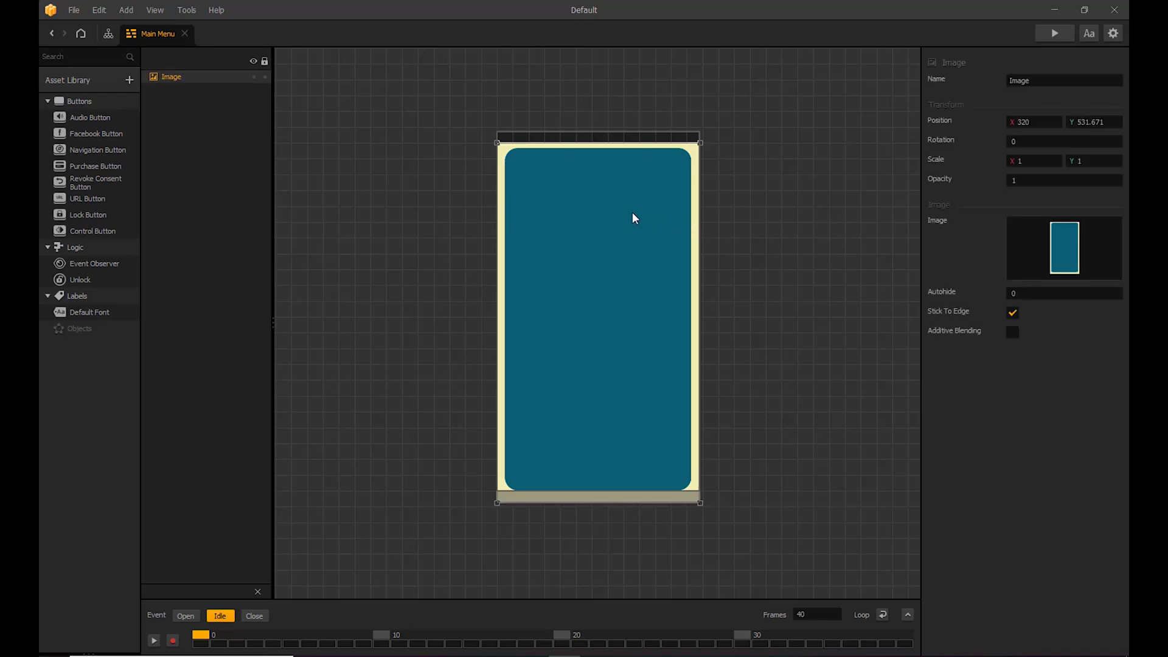
pyautogui.press('Up')
pyautogui.press('Up')
pyautogui.press('Up')
pyautogui.press('Up')
pyautogui.press('Up')
pyautogui.press('Up')
pyautogui.press('Up')
pyautogui.press('Up')
pyautogui.press('Up')
pyautogui.press('Up')
pyautogui.press('Up')
pyautogui.press('Up')
pyautogui.press('Up')
pyautogui.press('Up')
pyautogui.press('Up')
pyautogui.press('Up')
pyautogui.press('Up')
pyautogui.press('Up')
pyautogui.press('Up')
pyautogui.press('Up')
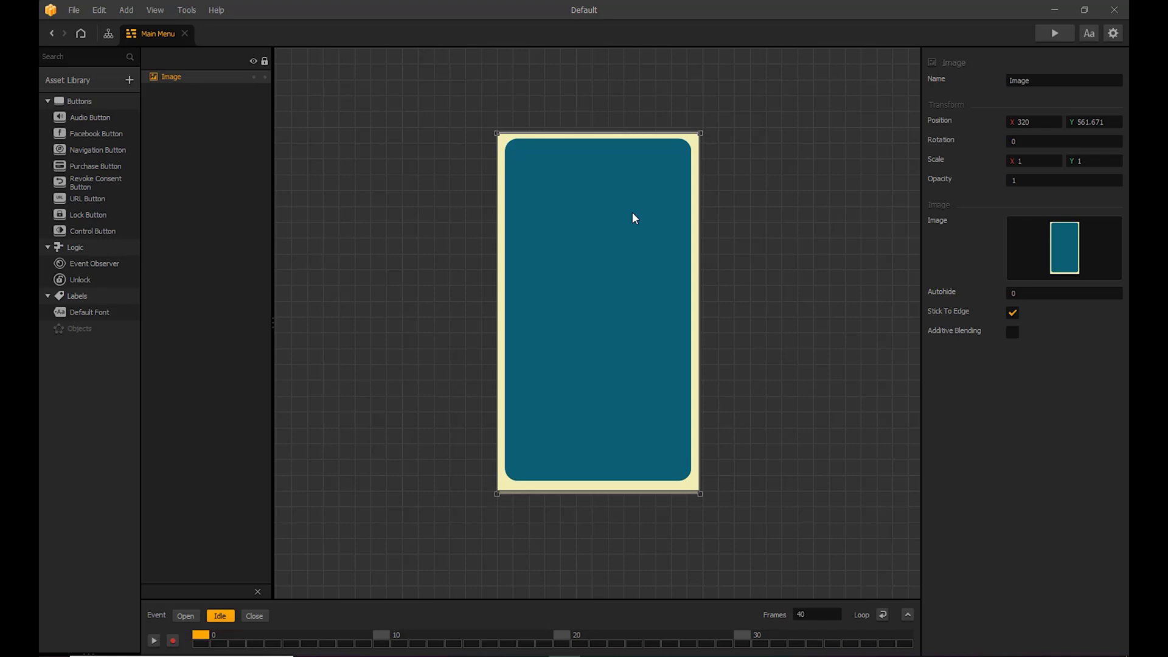
pyautogui.press('Up')
pyautogui.press('Up')
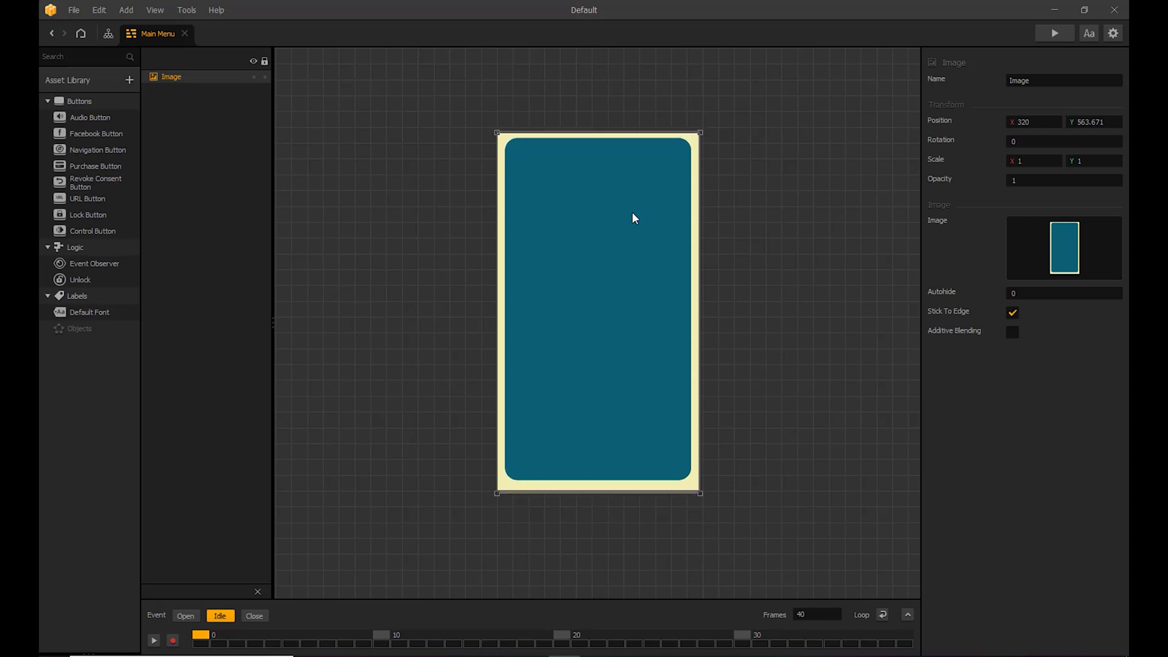
pyautogui.click(794, 197)
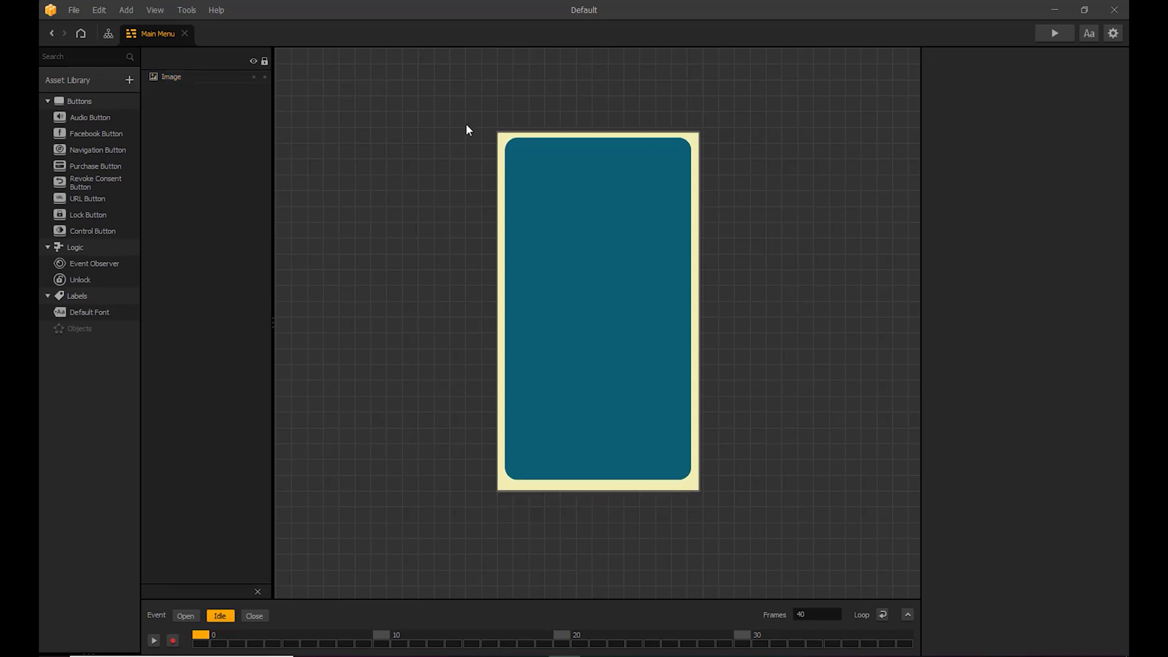
pyautogui.click(580, 160)
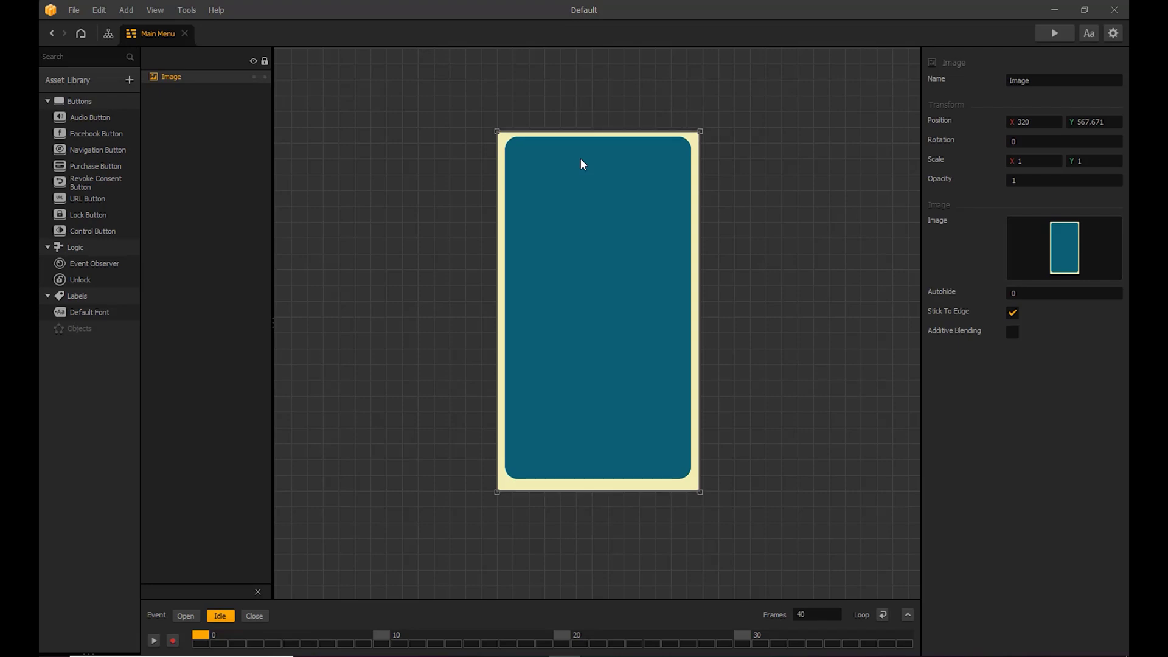
pyautogui.click(265, 78)
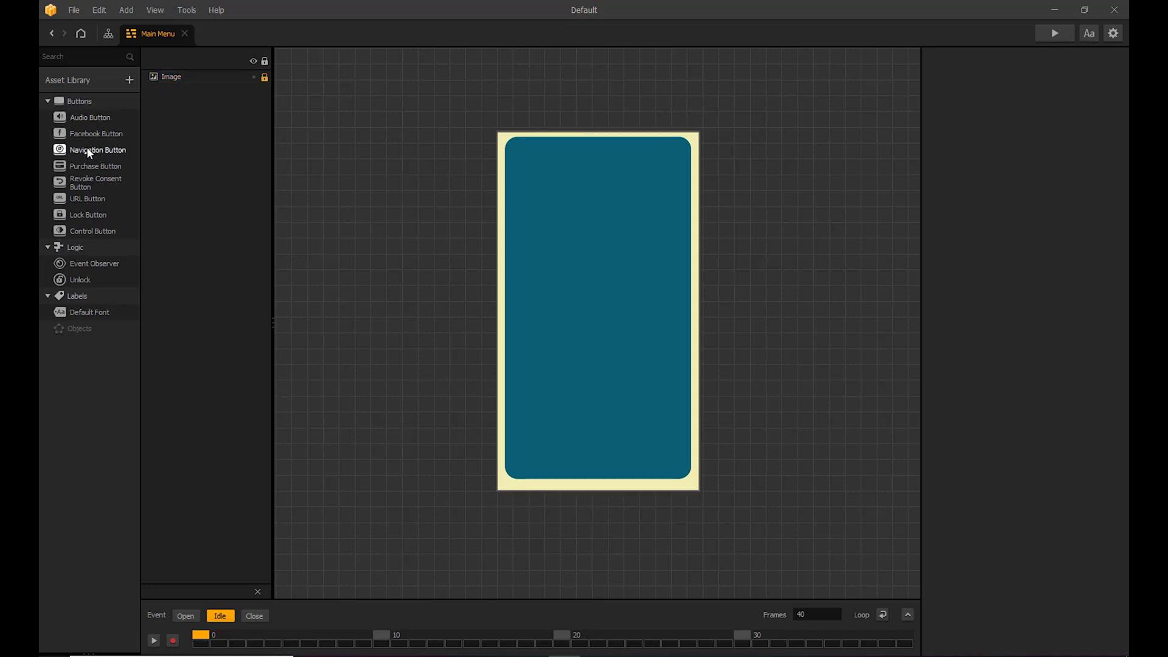
# Switch to the TUT APP folder, add Logo Image.png to the Main Menu screen, and minimize the folder window.
pyautogui.hotkey('alt', 'Tab')
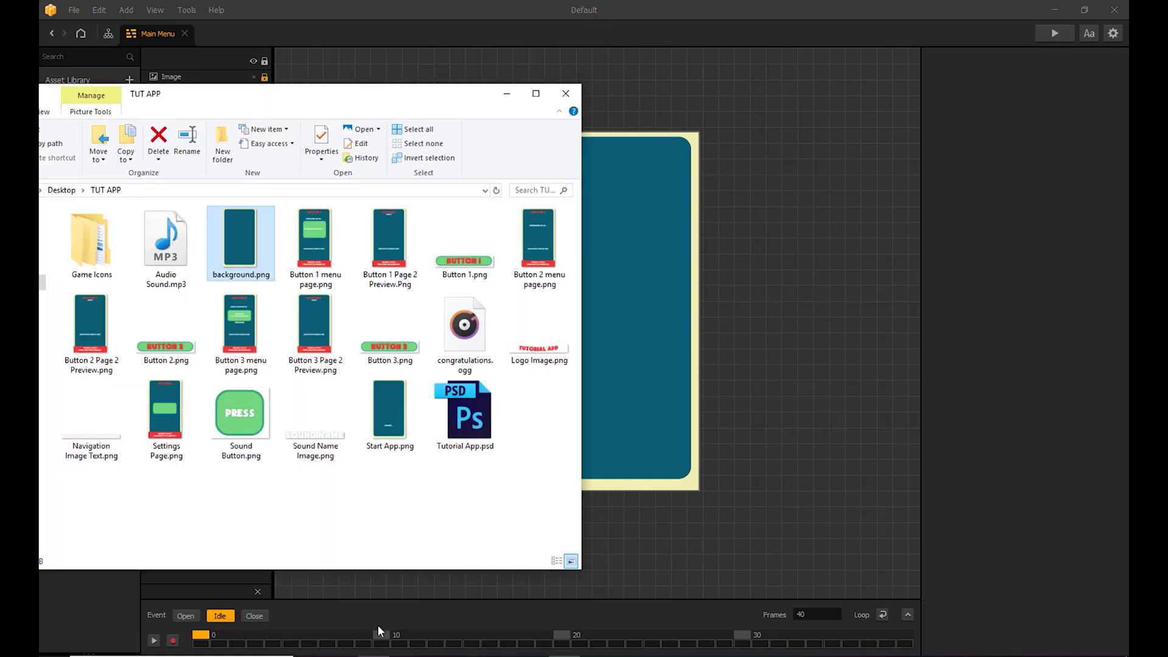
pyautogui.moveTo(531, 355); pyautogui.dragTo(772, 220)
pyautogui.click(507, 96)
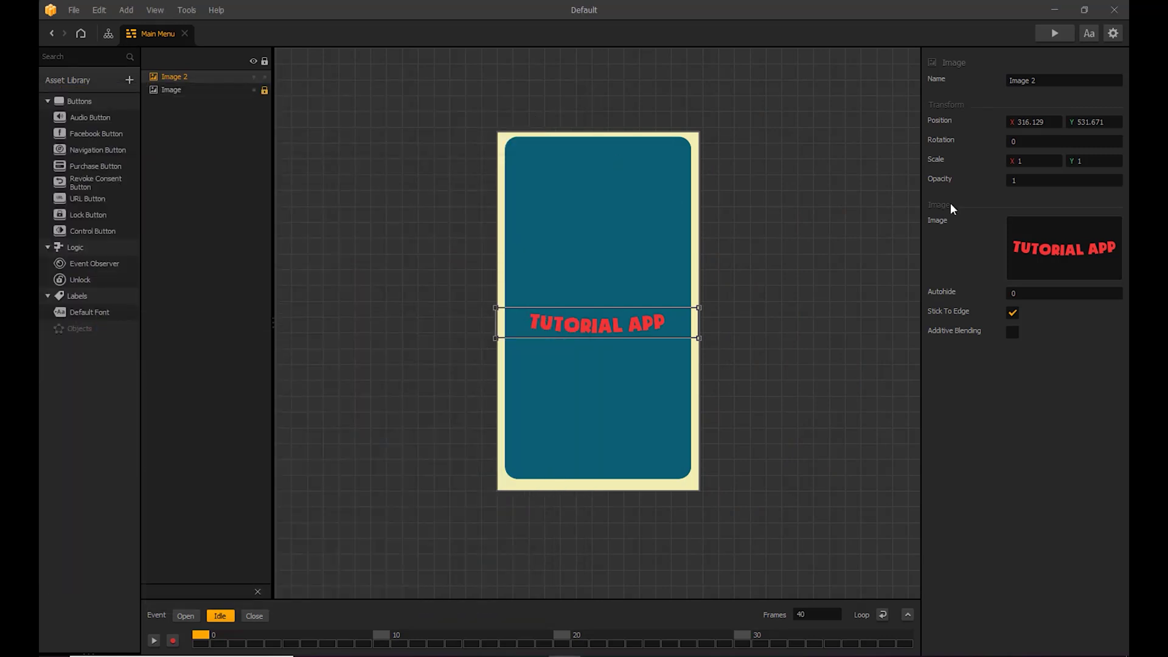
# Set the logo image's X position to 320 and move it to the top of the phone screen at about Y 1045.
pyautogui.click(1049, 124)
pyautogui.write('320')
pyautogui.click(877, 201)
pyautogui.click(619, 325)
pyautogui.moveTo(616, 326); pyautogui.dragTo(608, 163)
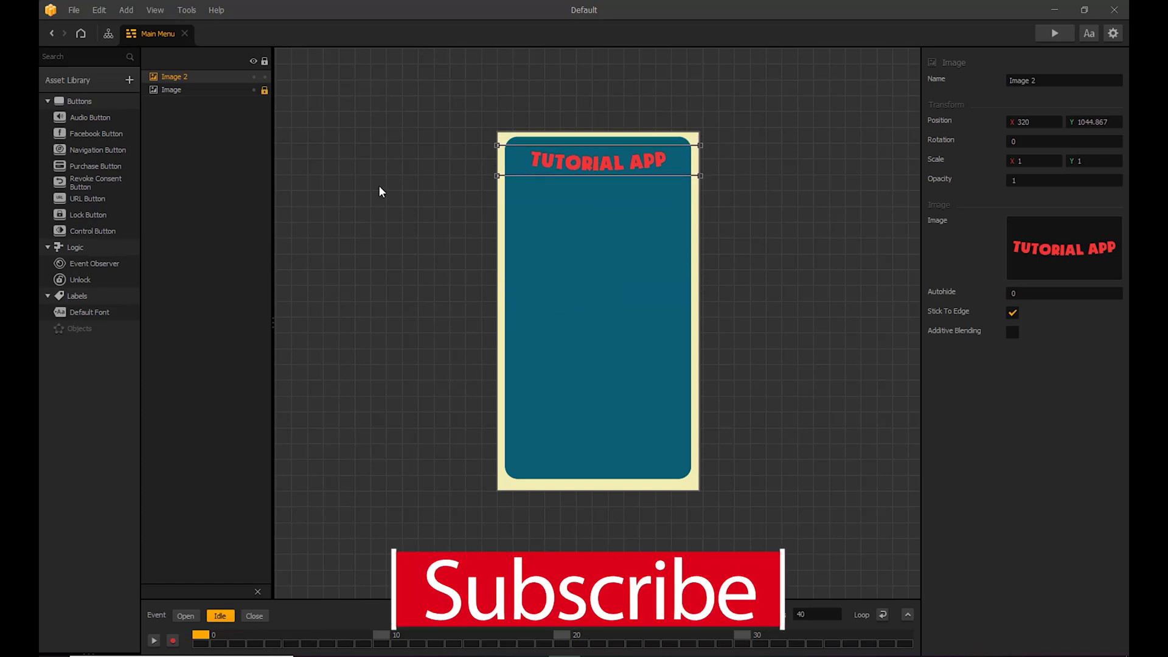
pyautogui.click(372, 207)
# Add a Navigation Button near the middle of the screen and assign Button 1.png from the TUT APP folder as its image.
pyautogui.moveTo(93, 148); pyautogui.dragTo(600, 286)
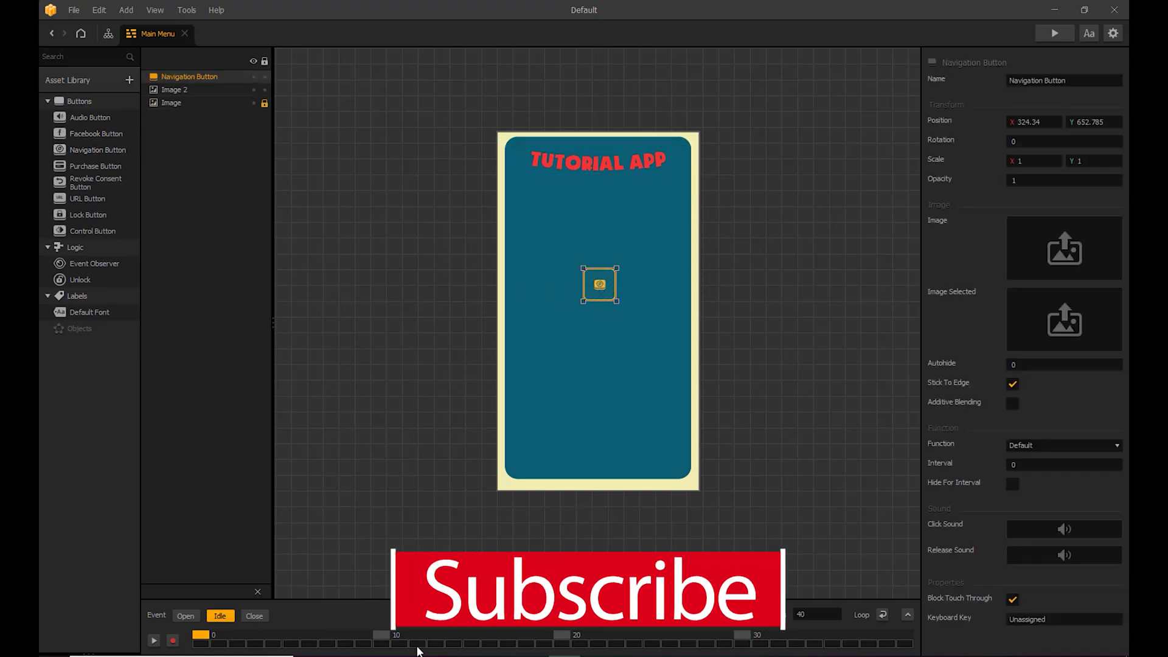
pyautogui.hotkey('alt', 'Tab')
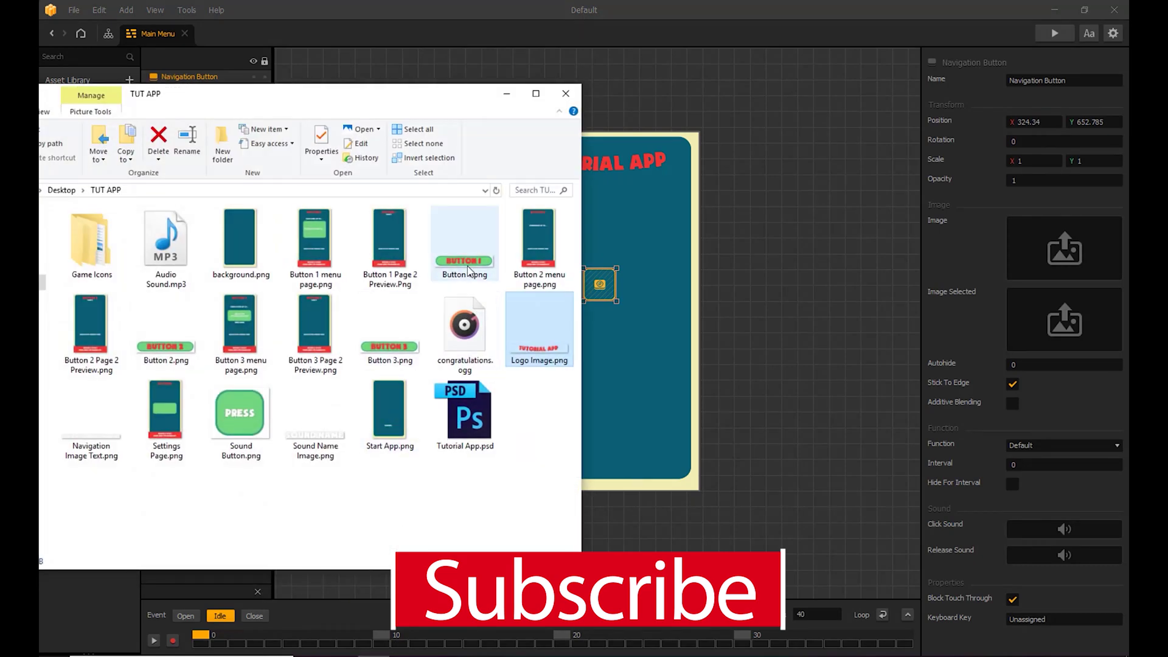
pyautogui.moveTo(464, 244); pyautogui.dragTo(1078, 259)
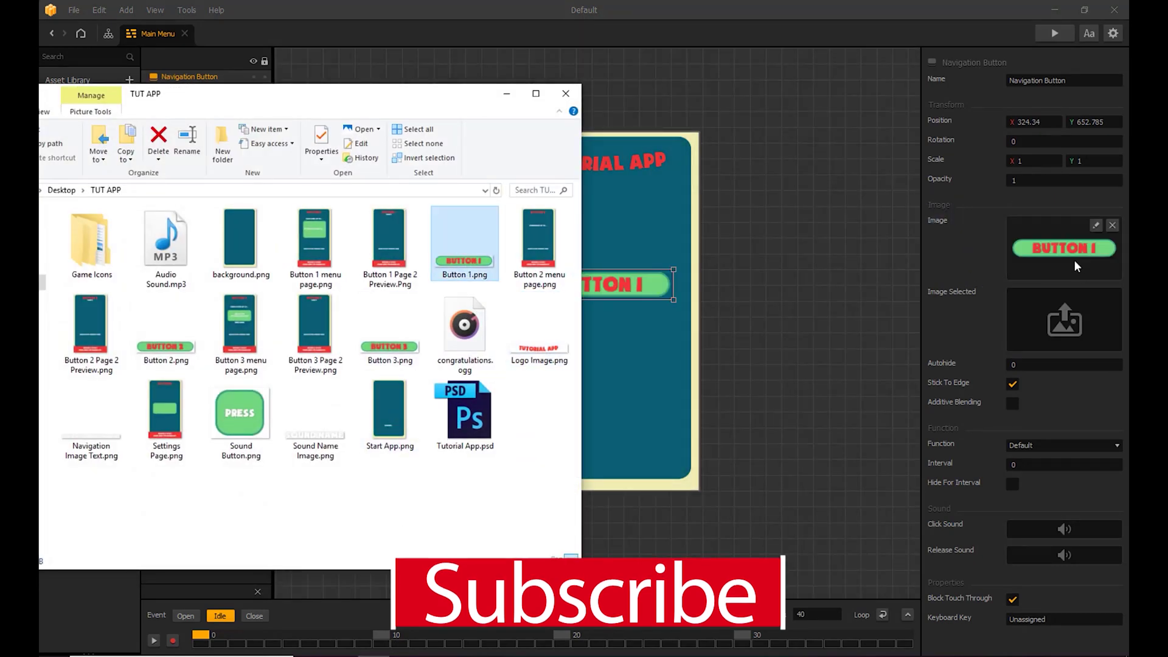
# Rename the navigation button to Button 1.
pyautogui.click(1034, 80)
pyautogui.doubleClick(1025, 80)
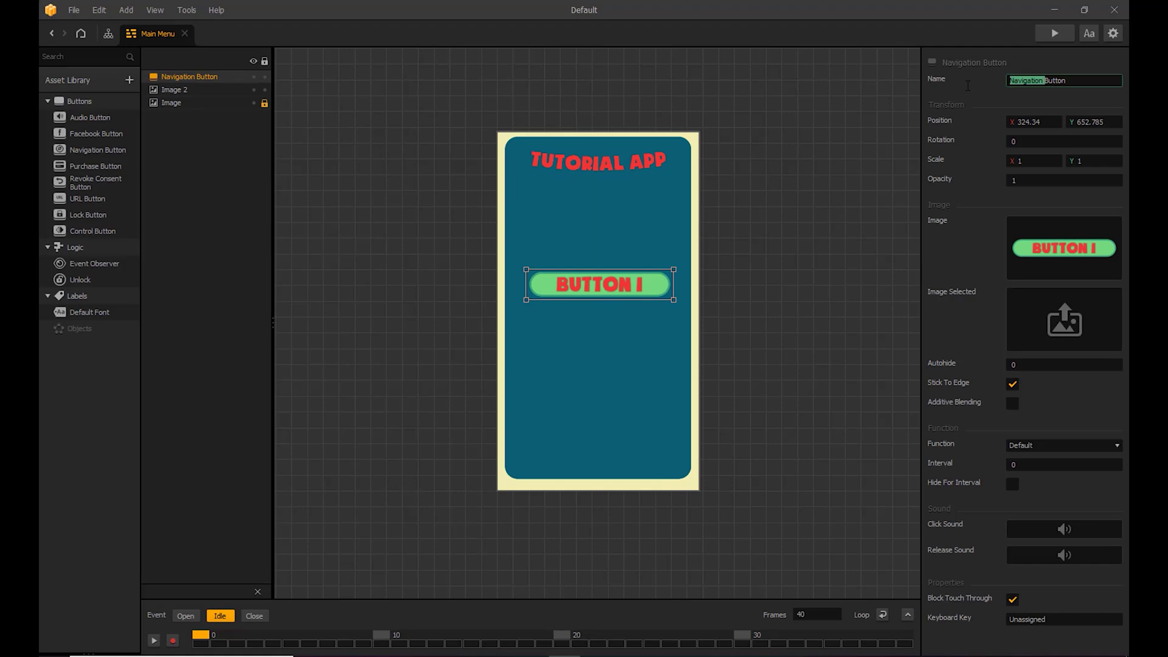
pyautogui.press('BackSpace')
pyautogui.click(1041, 82)
pyautogui.write('1')
pyautogui.click(840, 140)
# Set Button 1's X position to 320.
pyautogui.click(619, 291)
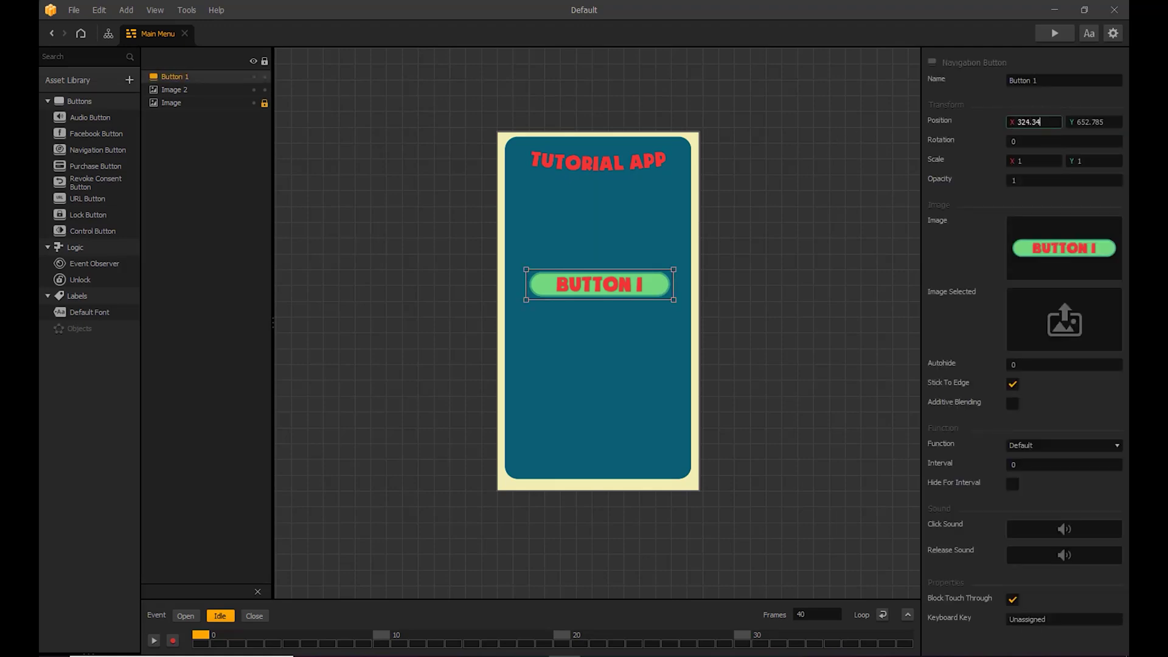
pyautogui.doubleClick(1034, 121)
pyautogui.write('32')
pyautogui.click(831, 185)
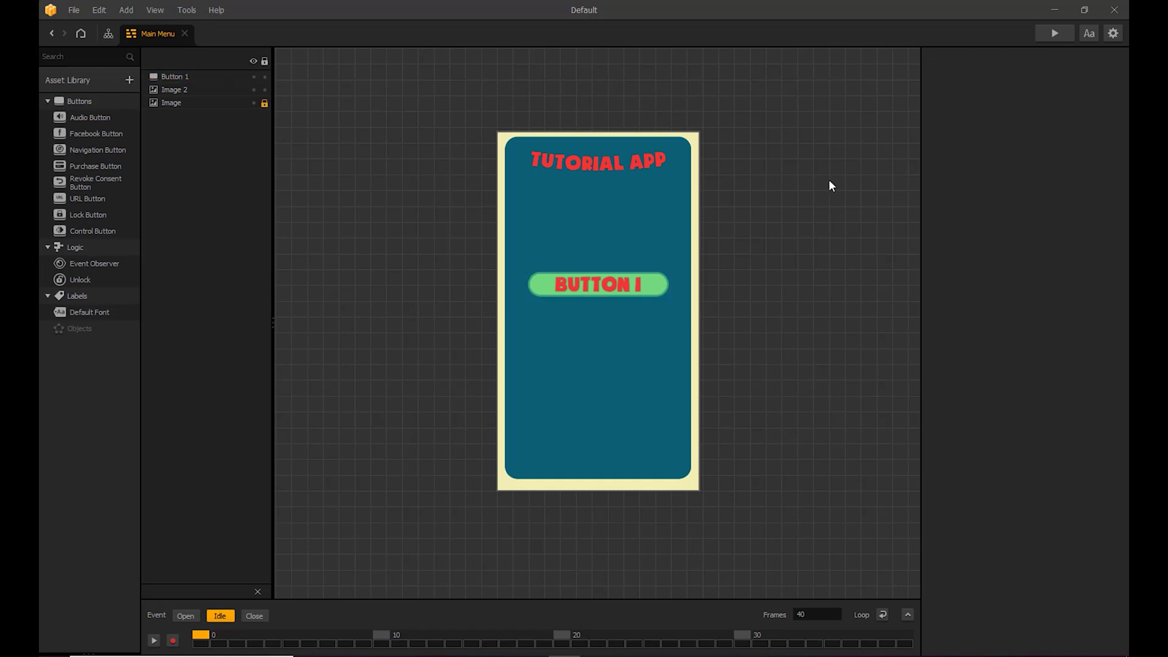
# Duplicate Button 1 and move the copy directly below the original to about Y 535.
pyautogui.click(610, 283)
pyautogui.hotkey('ctrl', 'd')
pyautogui.press('Down')
pyautogui.press('Down')
pyautogui.press('Down')
pyautogui.press('Down')
pyautogui.press('Down')
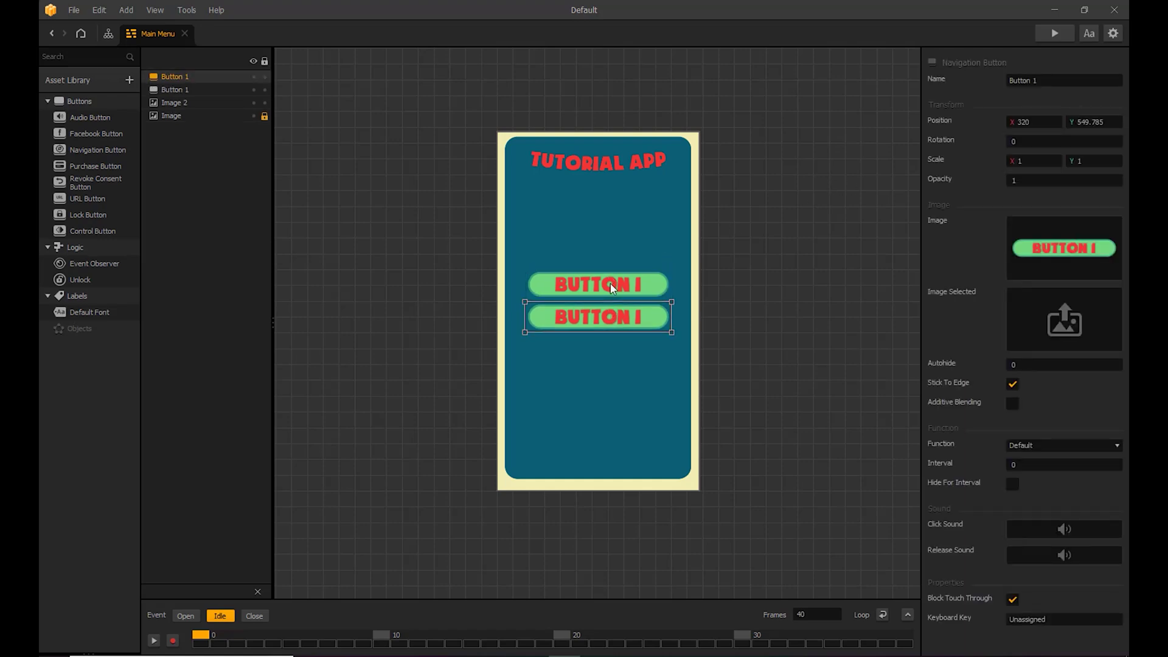
# Duplicate the second button and move the new copy below it to about Y 417, keeping the spacing even.
pyautogui.hotkey('ctrl', 'd')
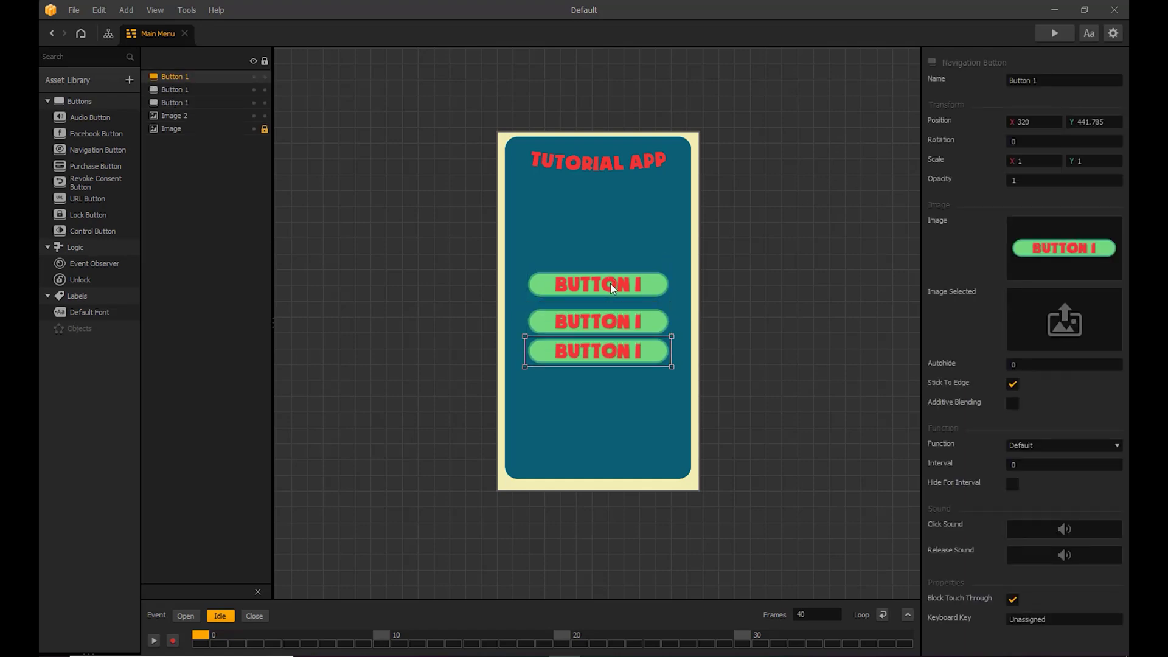
pyautogui.press('Down')
pyautogui.press('Down')
pyautogui.press('Down')
pyautogui.press('Down')
pyautogui.press('Down')
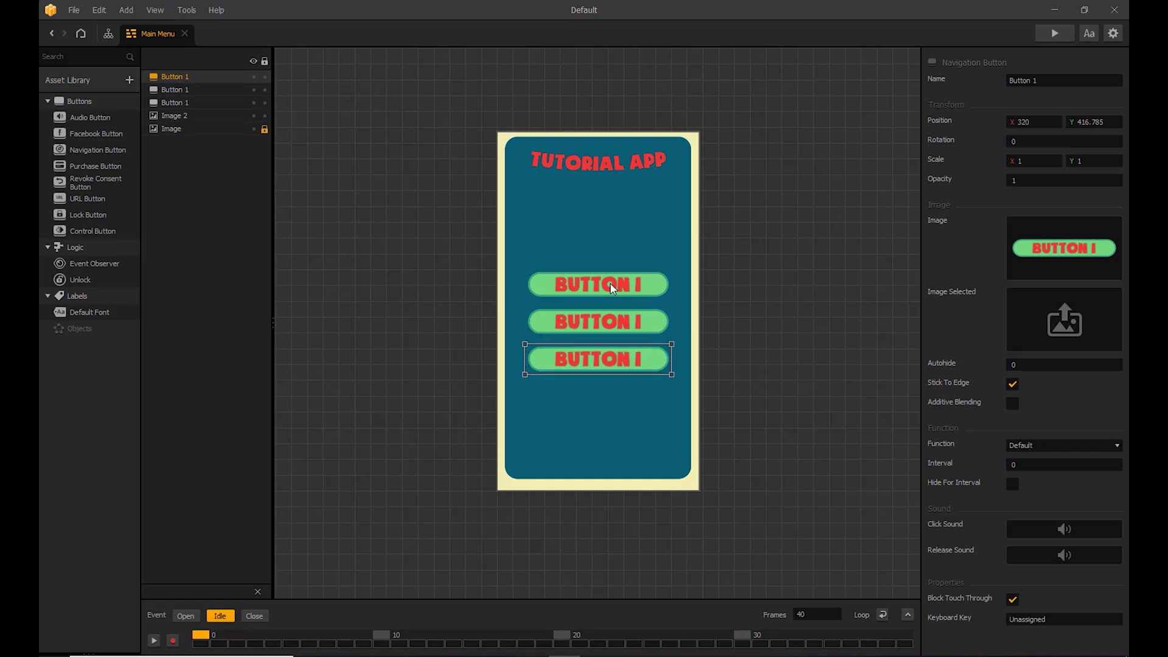
# Rename the middle button to Button 2 and the lowest button to Button 3.
pyautogui.click(600, 320)
pyautogui.click(1057, 79)
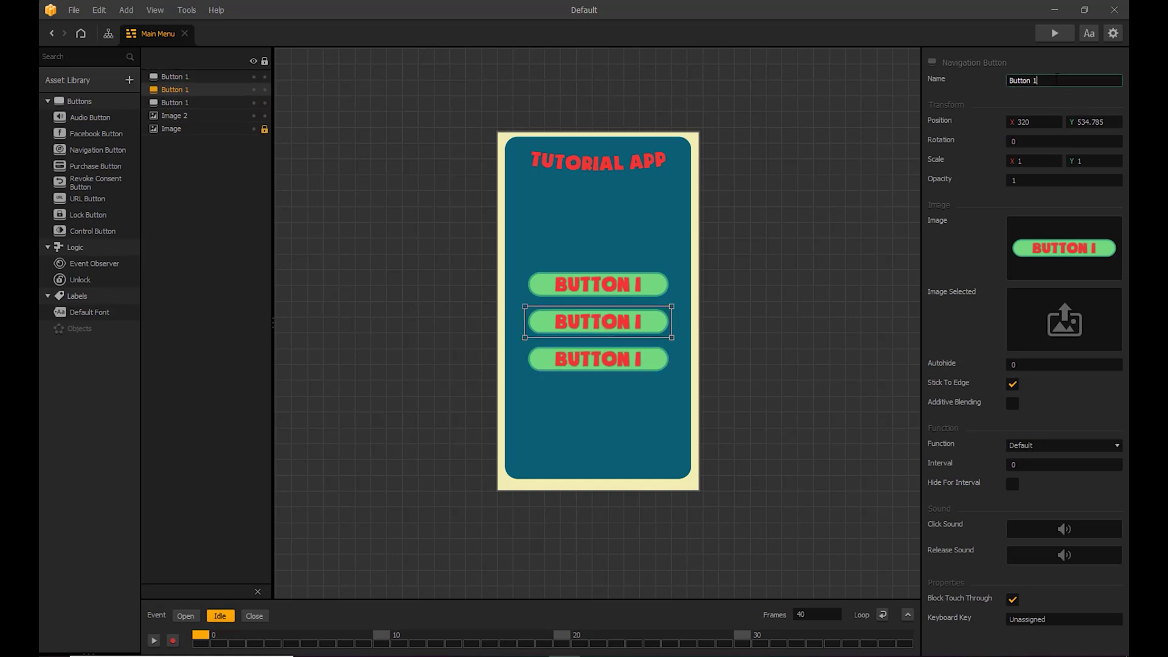
pyautogui.write('2')
pyautogui.click(646, 355)
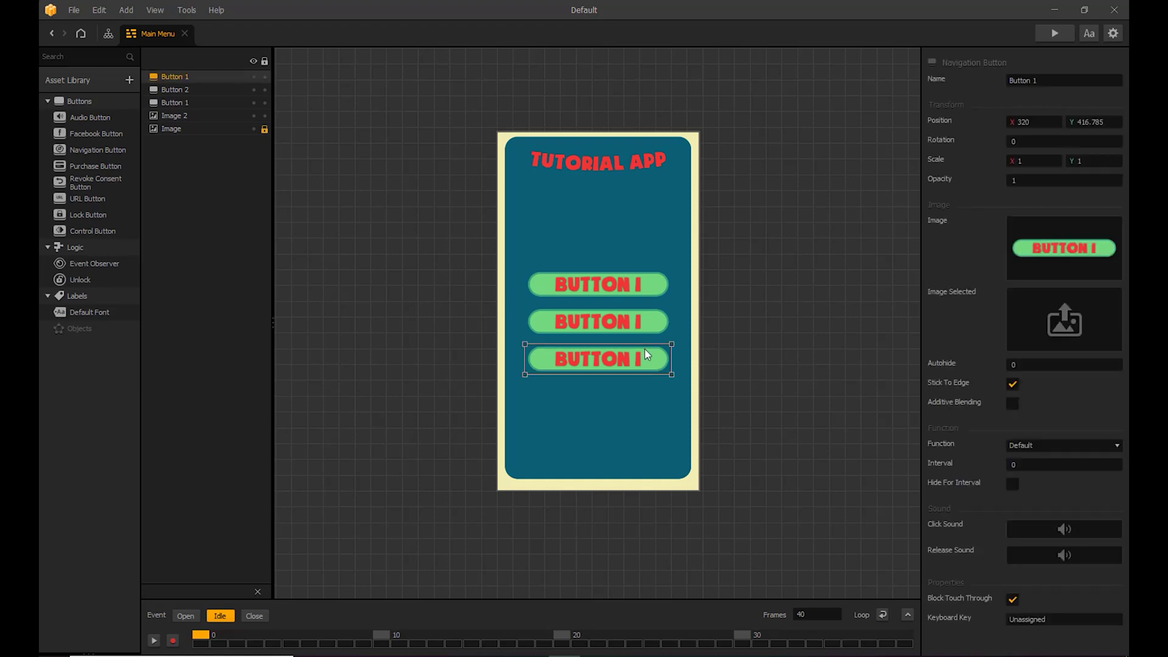
pyautogui.press('BackSpace')
pyautogui.write('3')
pyautogui.click(825, 195)
# Replace the middle button's image with Button 2.png from the TUT APP folder.
pyautogui.click(643, 319)
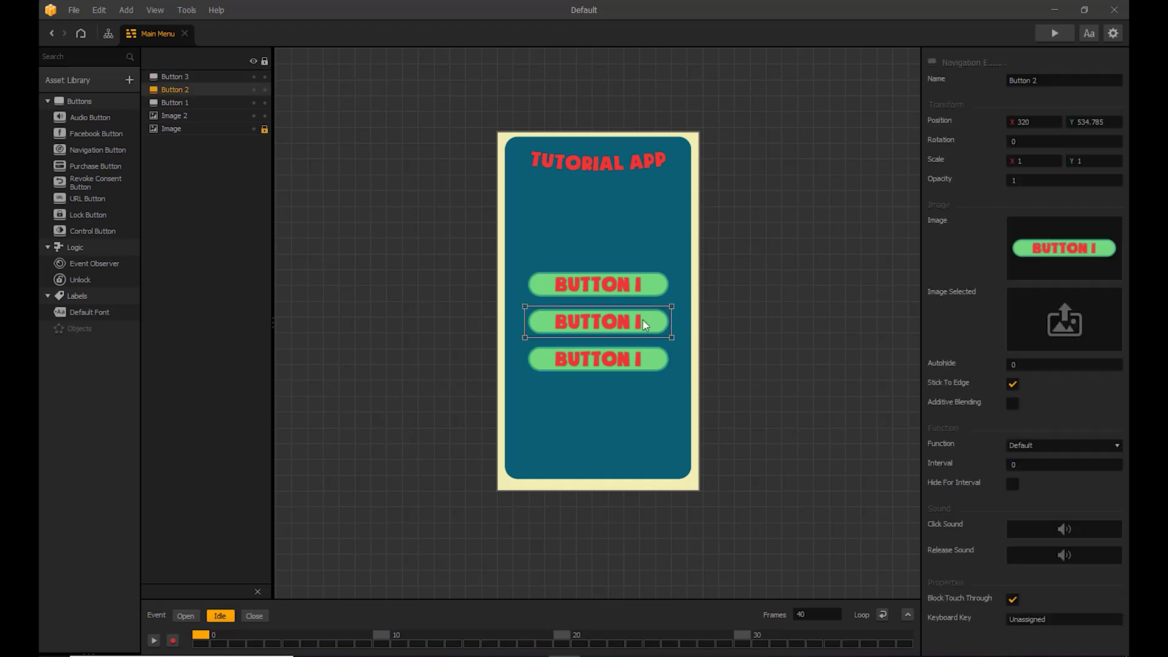
pyautogui.click(377, 651)
pyautogui.moveTo(166, 328); pyautogui.dragTo(1087, 245)
# Replace the lowest button's image with Button 3.png from the TUT APP folder.
pyautogui.click(638, 350)
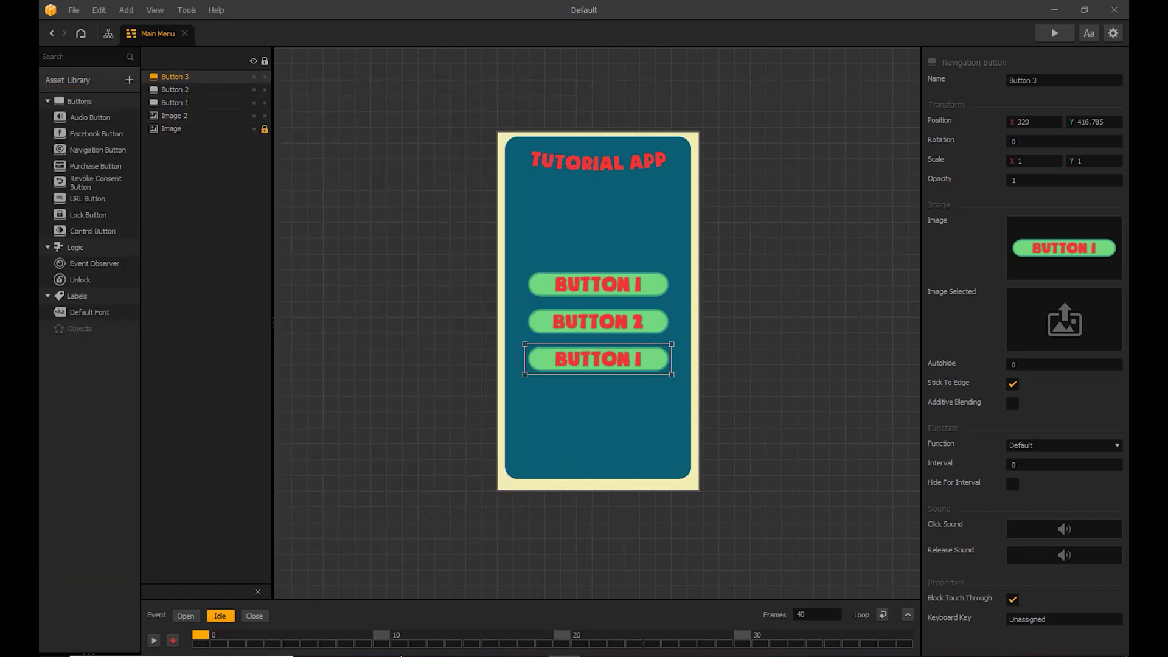
pyautogui.click(382, 652)
pyautogui.moveTo(390, 329); pyautogui.dragTo(1062, 239)
pyautogui.click(835, 283)
pyautogui.click(835, 283)
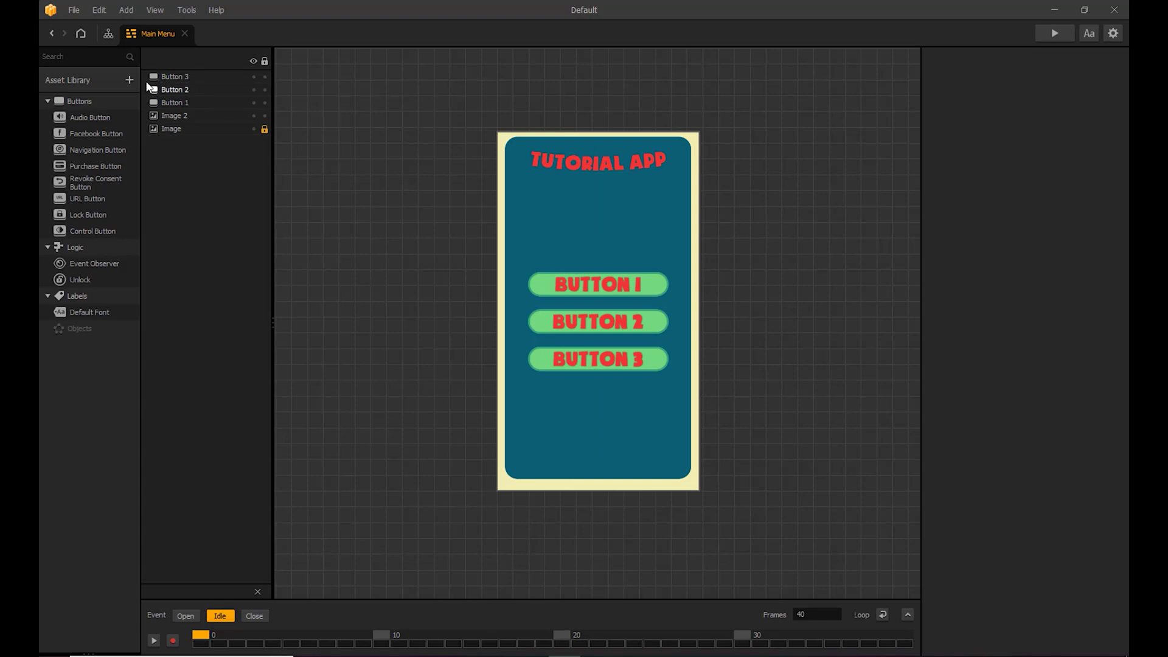
# Add a UI Screen node above and beside the Main Menu node in the mind map and name it Button 1.
pyautogui.click(109, 33)
pyautogui.moveTo(503, 286); pyautogui.dragTo(491, 276)
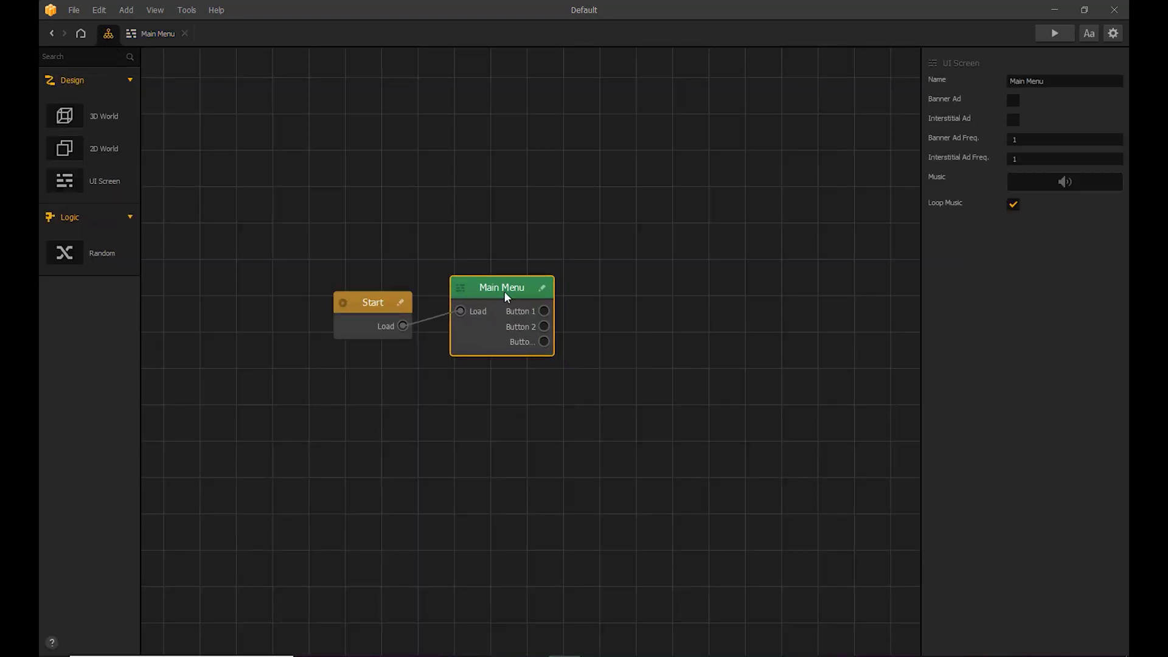
pyautogui.rightClick(595, 257)
pyautogui.click(618, 294)
pyautogui.moveTo(636, 261); pyautogui.dragTo(620, 253)
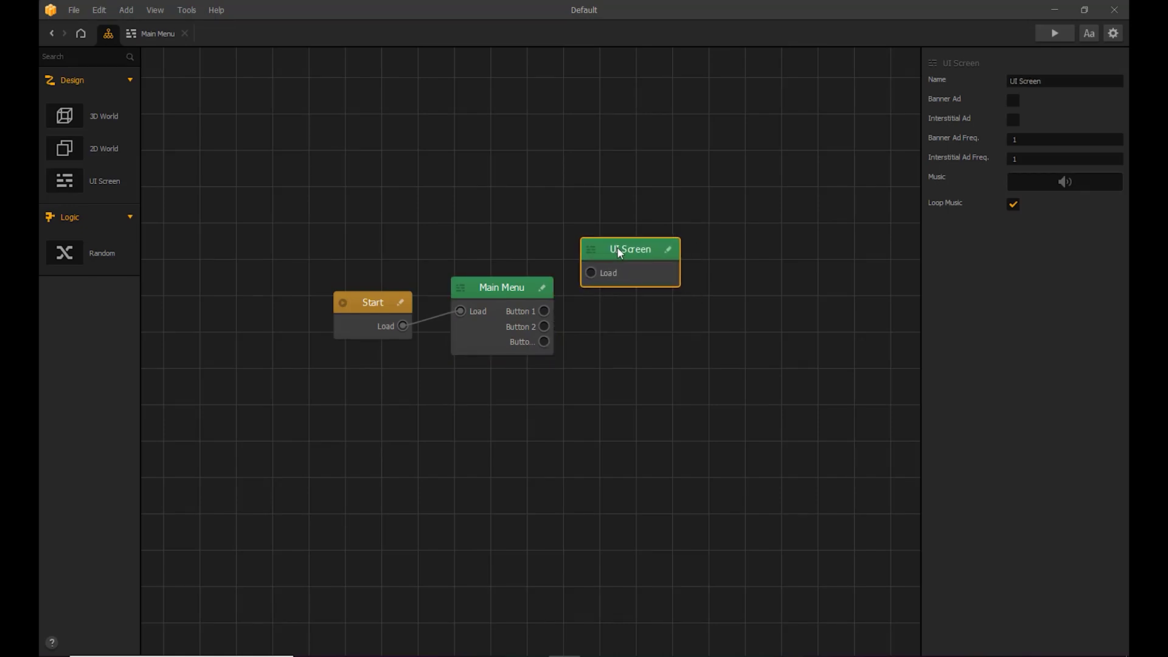
pyautogui.moveTo(1042, 84); pyautogui.dragTo(1004, 85)
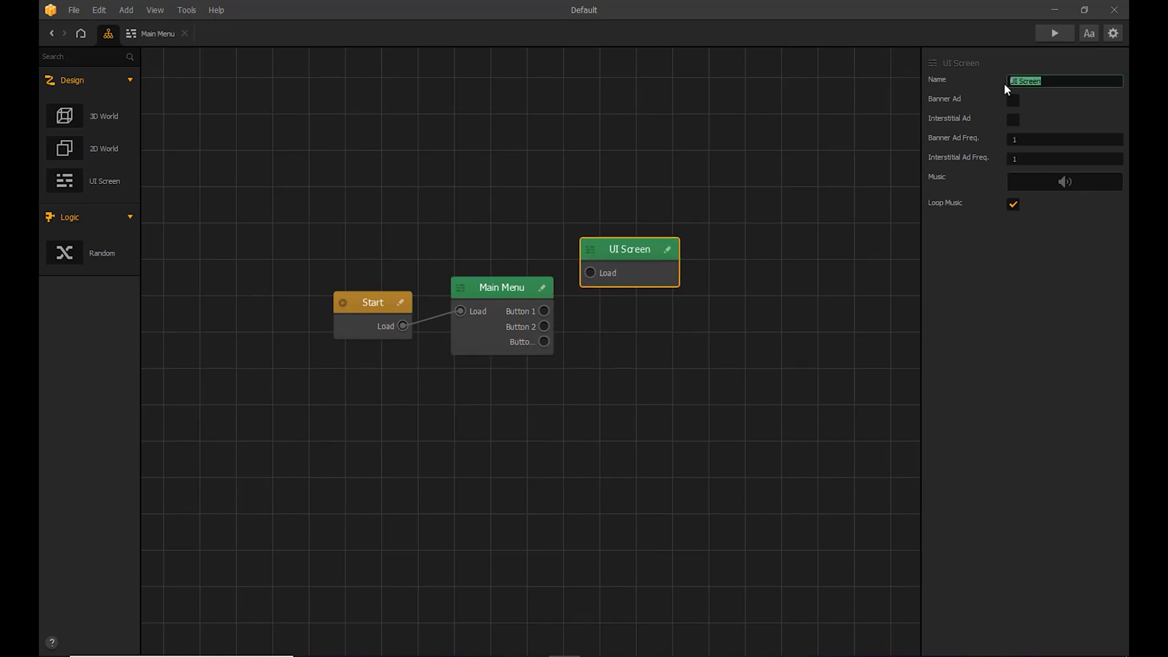
pyautogui.write('Button 1')
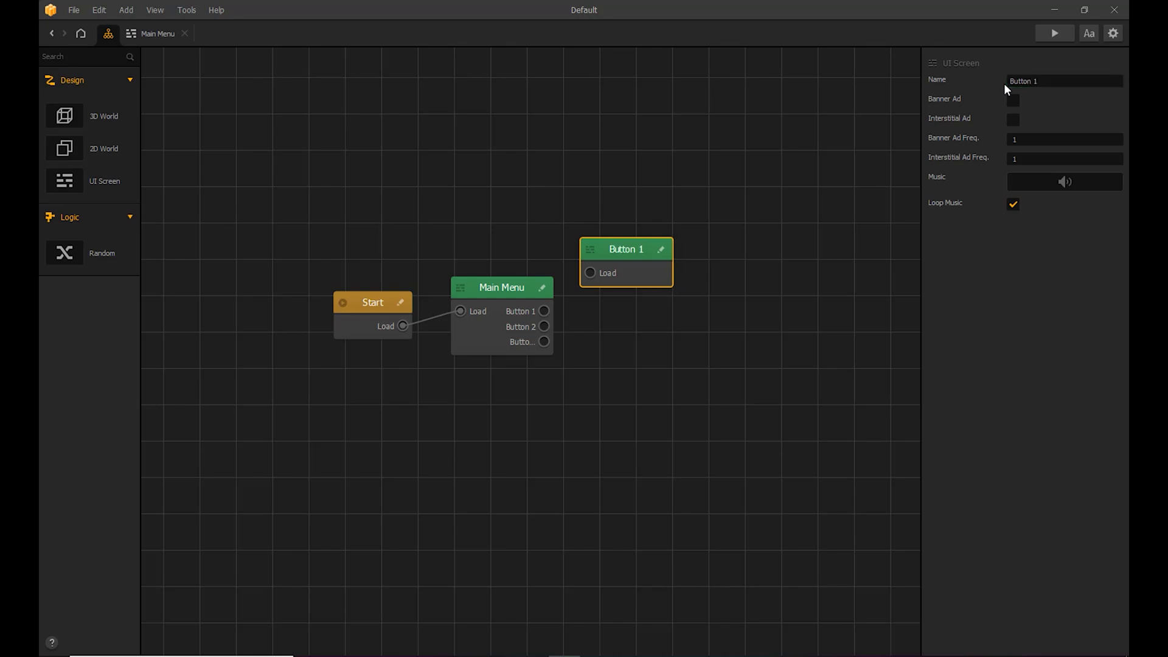
# Connect the Main Menu node's Button 1 output to the Button 1 screen's Load input and move that screen slightly farther away.
pyautogui.click(574, 311)
pyautogui.click(552, 307)
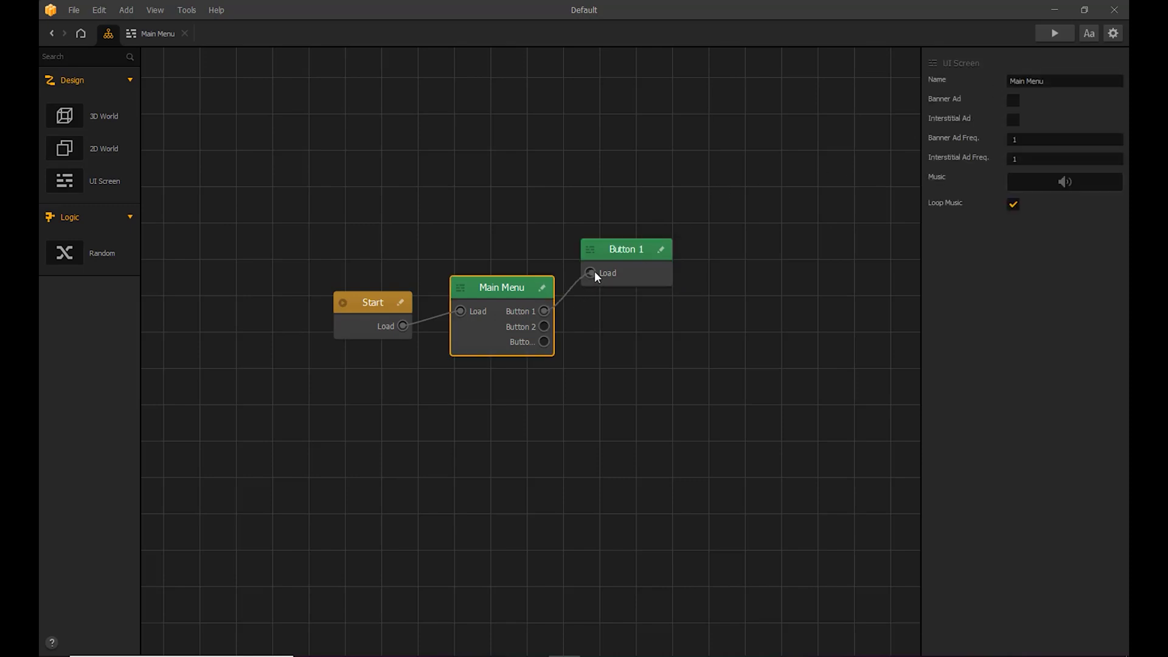
pyautogui.moveTo(618, 266); pyautogui.dragTo(647, 261)
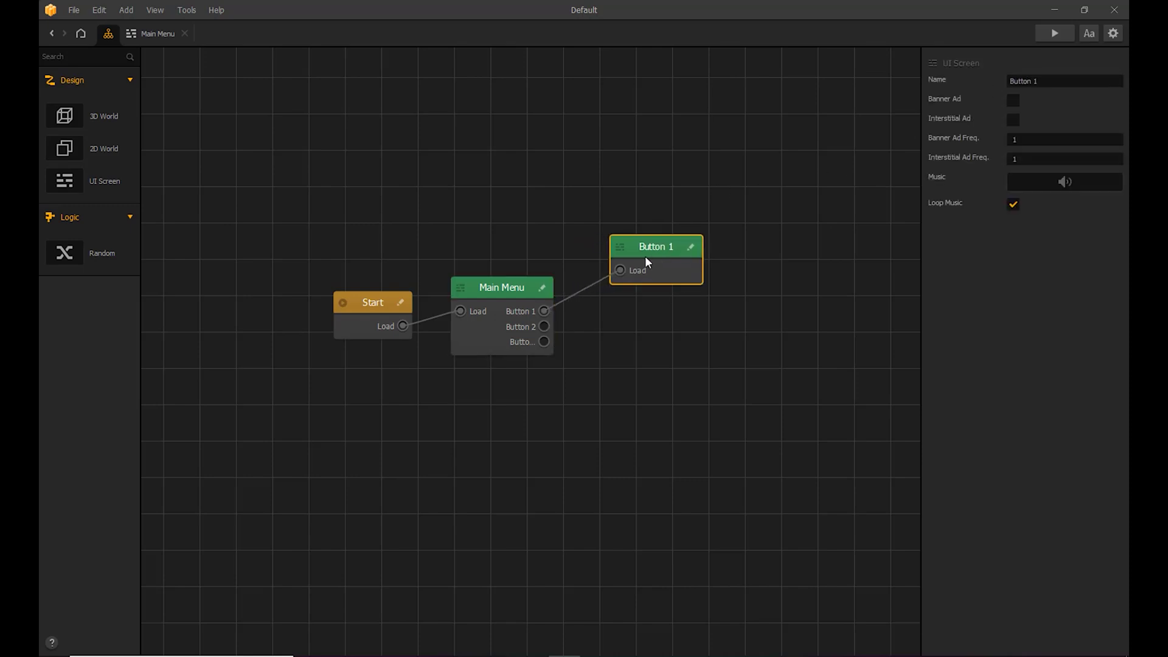
# Place Button 1 menu page.png from the TUT APP folder on the Button 1 screen.
pyautogui.doubleClick(647, 262)
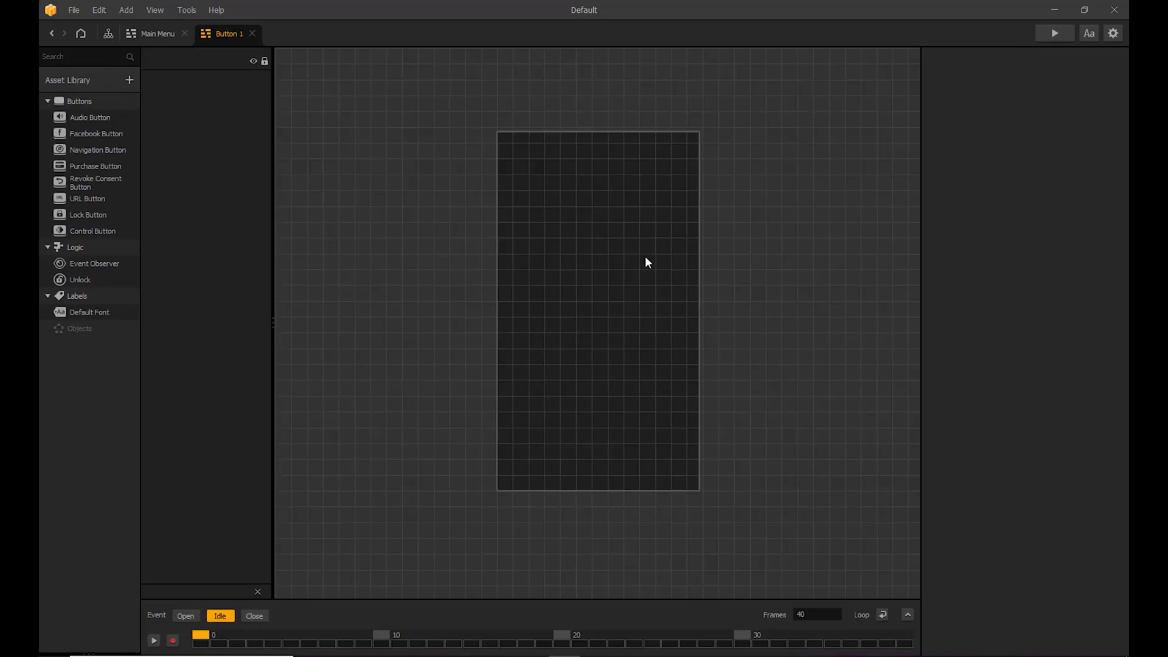
pyautogui.click(108, 34)
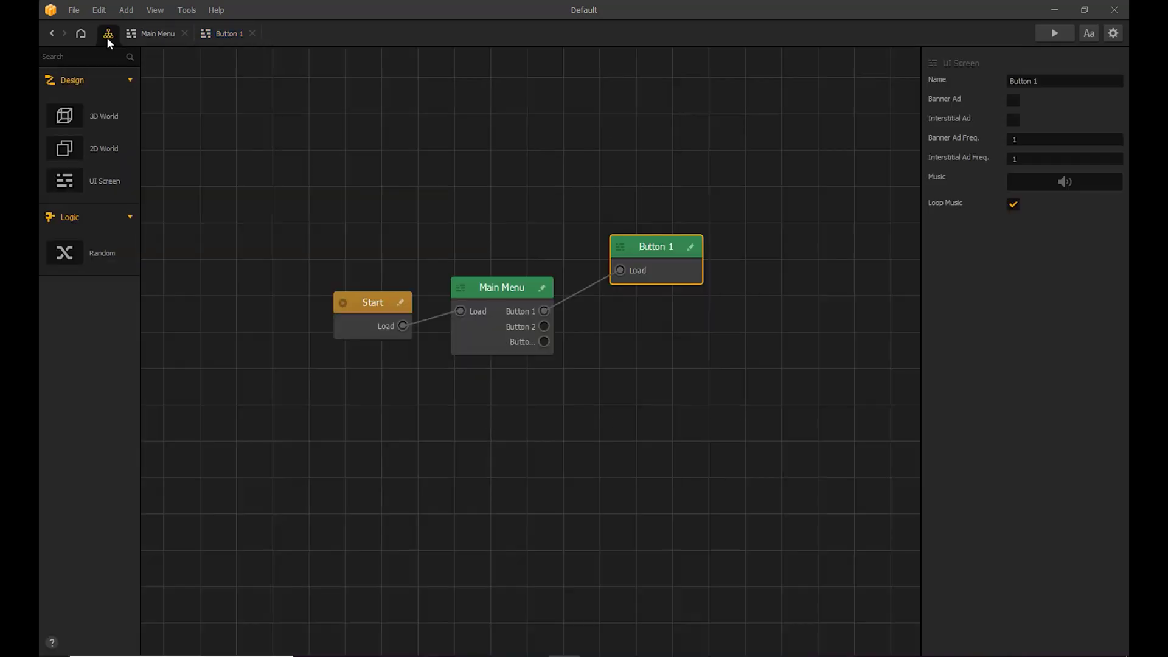
pyautogui.doubleClick(647, 259)
pyautogui.hotkey('alt', 'Tab')
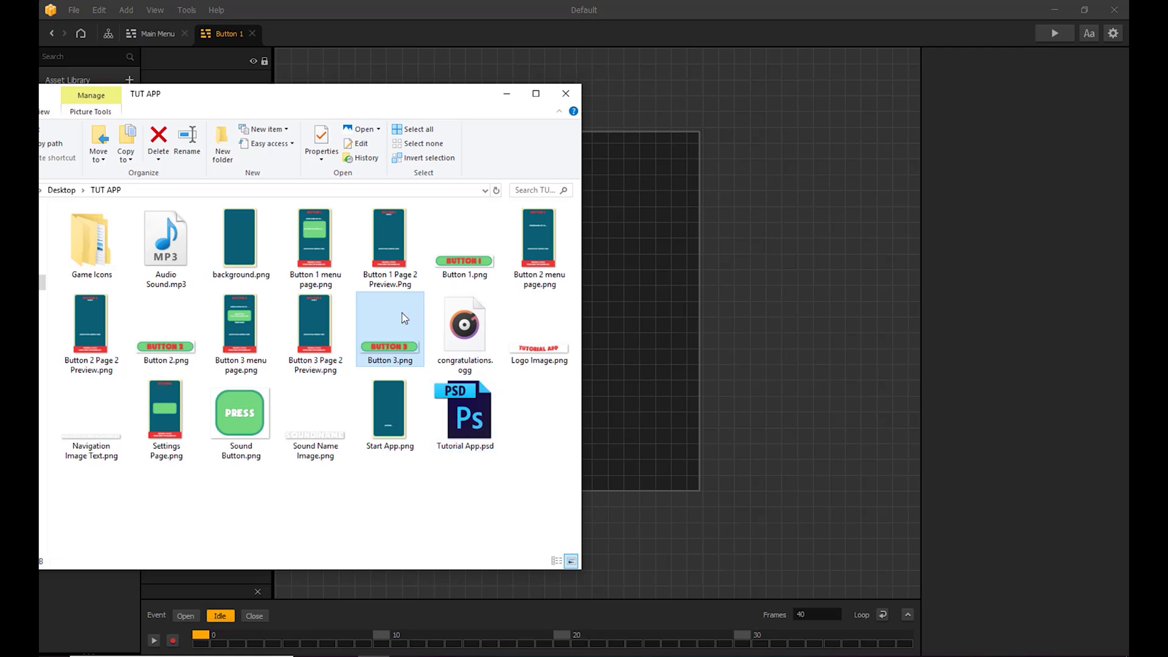
pyautogui.click(314, 240)
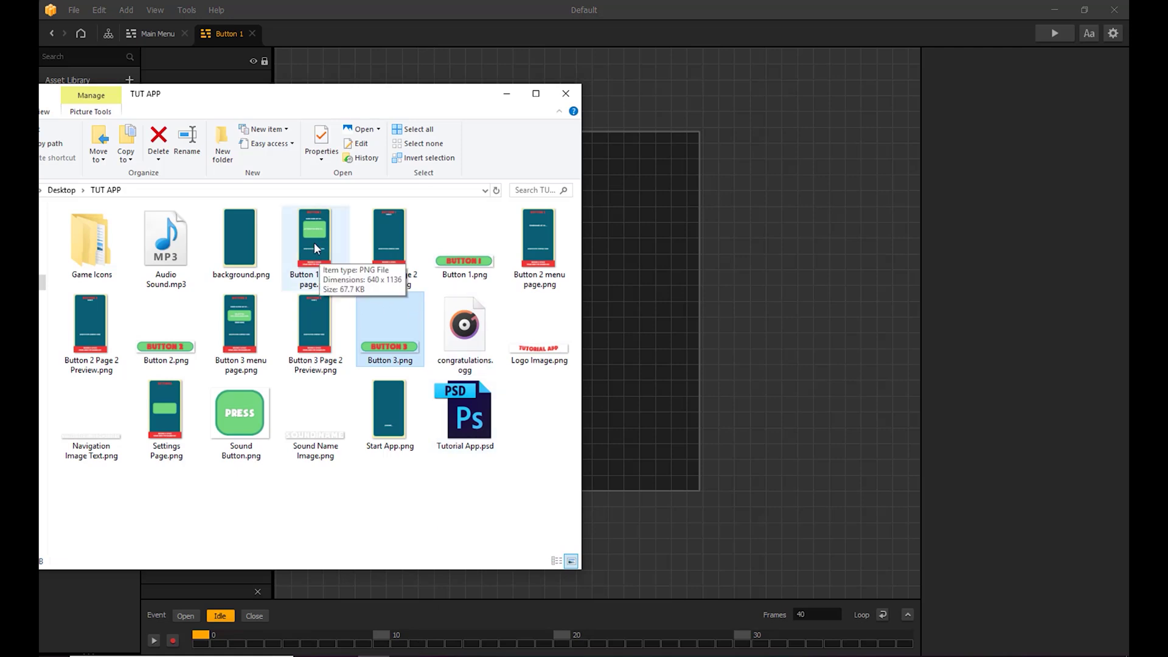
pyautogui.moveTo(314, 242); pyautogui.dragTo(753, 221)
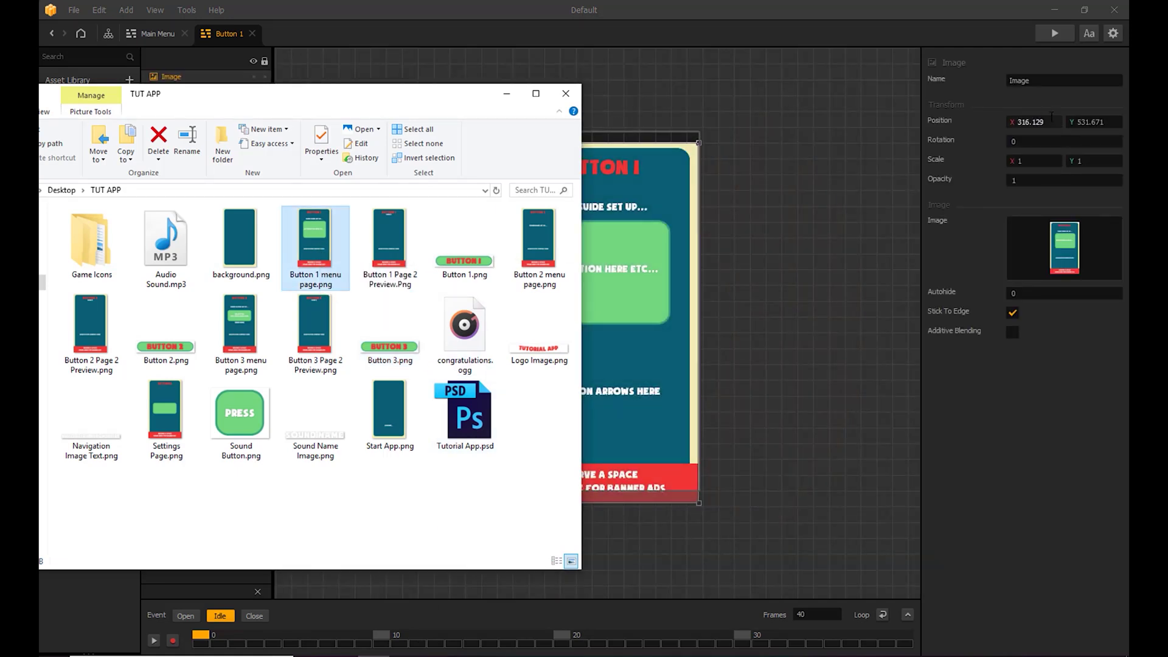
pyautogui.hotkey('alt', 'Tab')
pyautogui.click(801, 236)
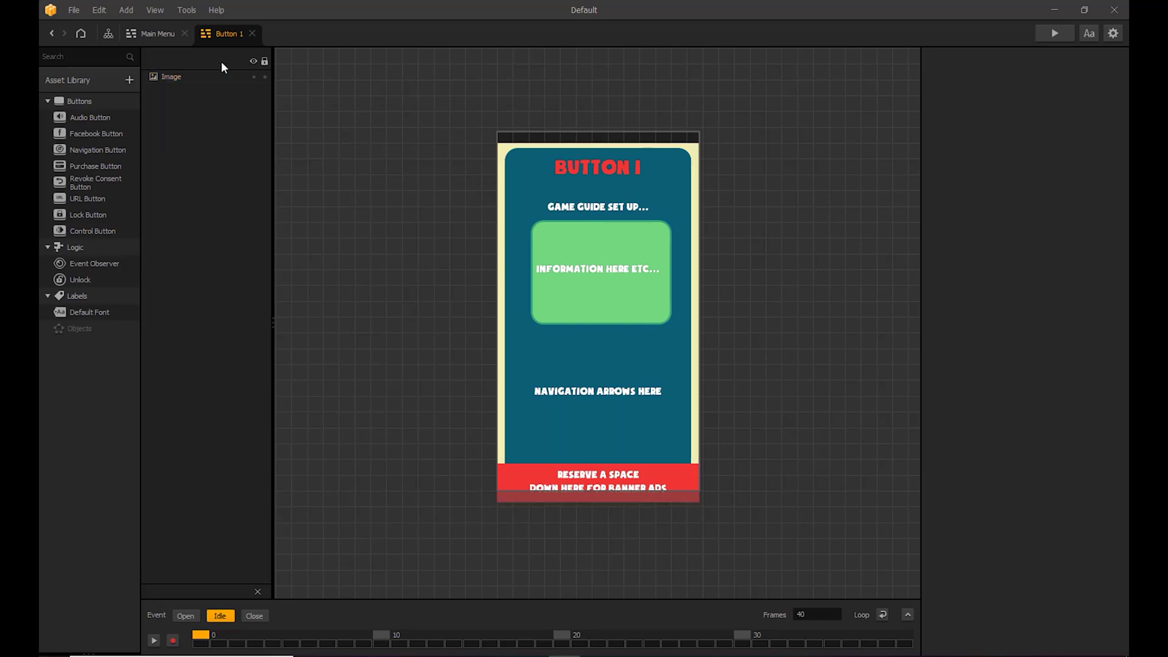
# Position the Button 1 page image at X 320 and Y 567.671, matching the Main Menu background.
pyautogui.click(158, 33)
pyautogui.click(240, 128)
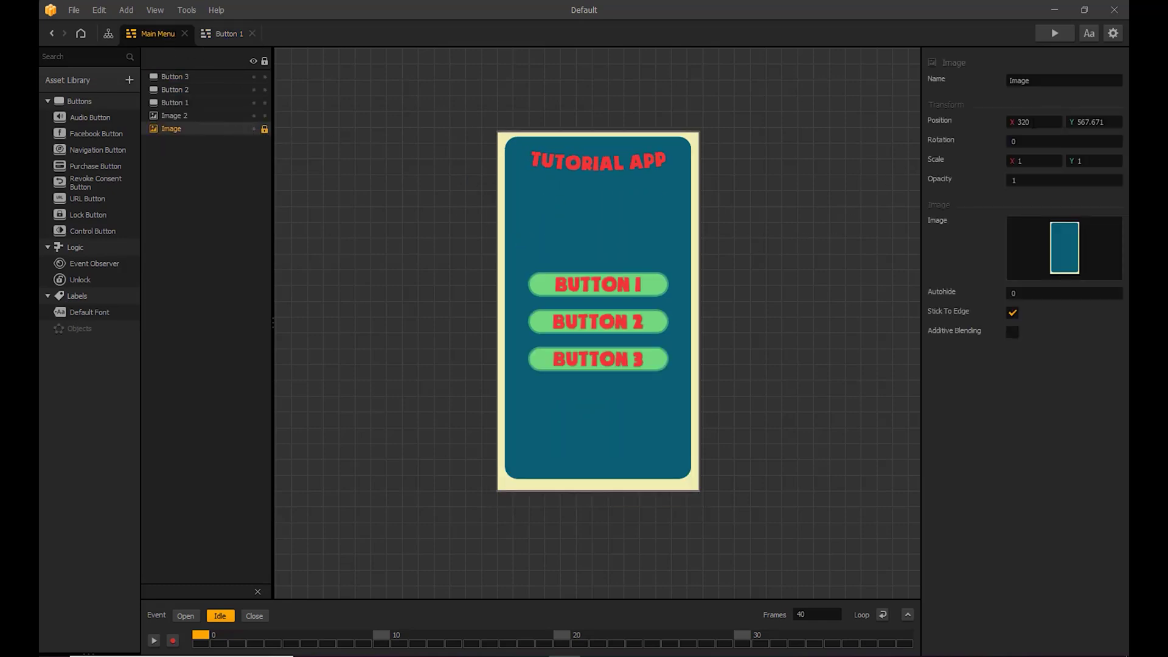
pyautogui.click(1092, 122)
pyautogui.click(223, 34)
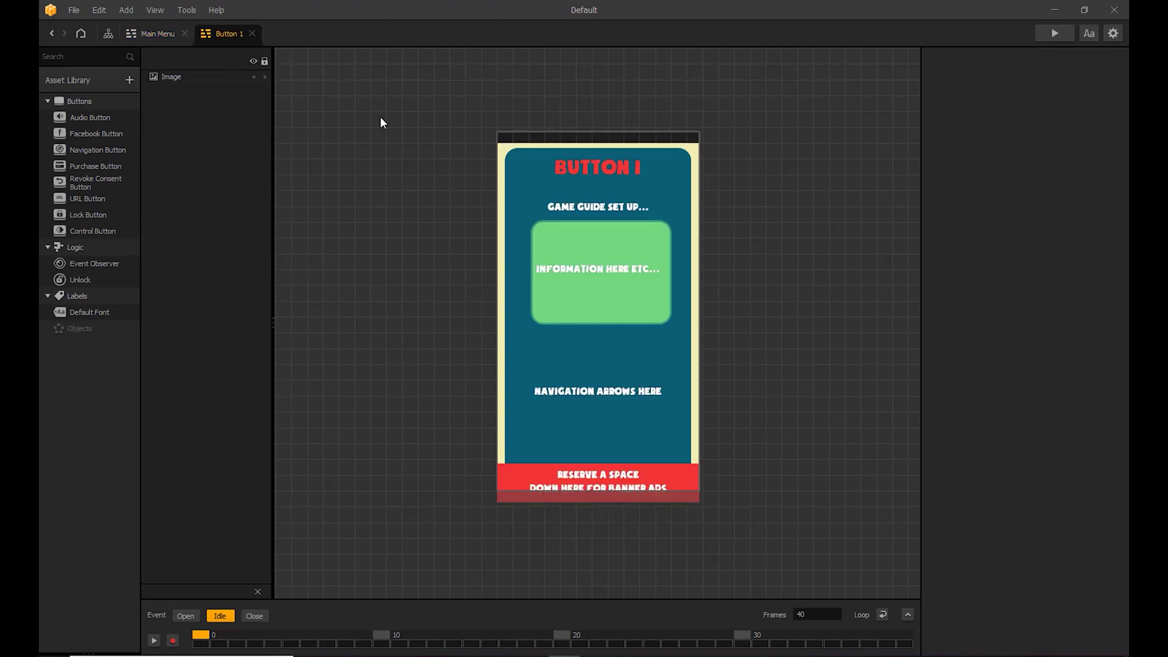
pyautogui.click(611, 237)
pyautogui.click(1092, 121)
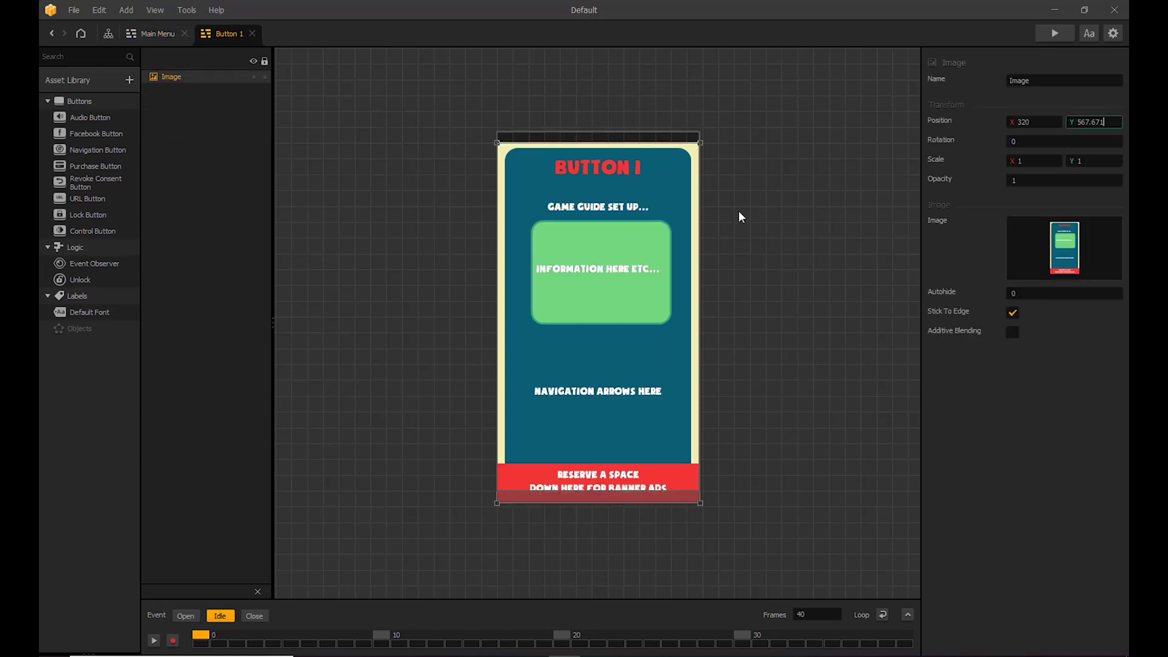
pyautogui.click(733, 216)
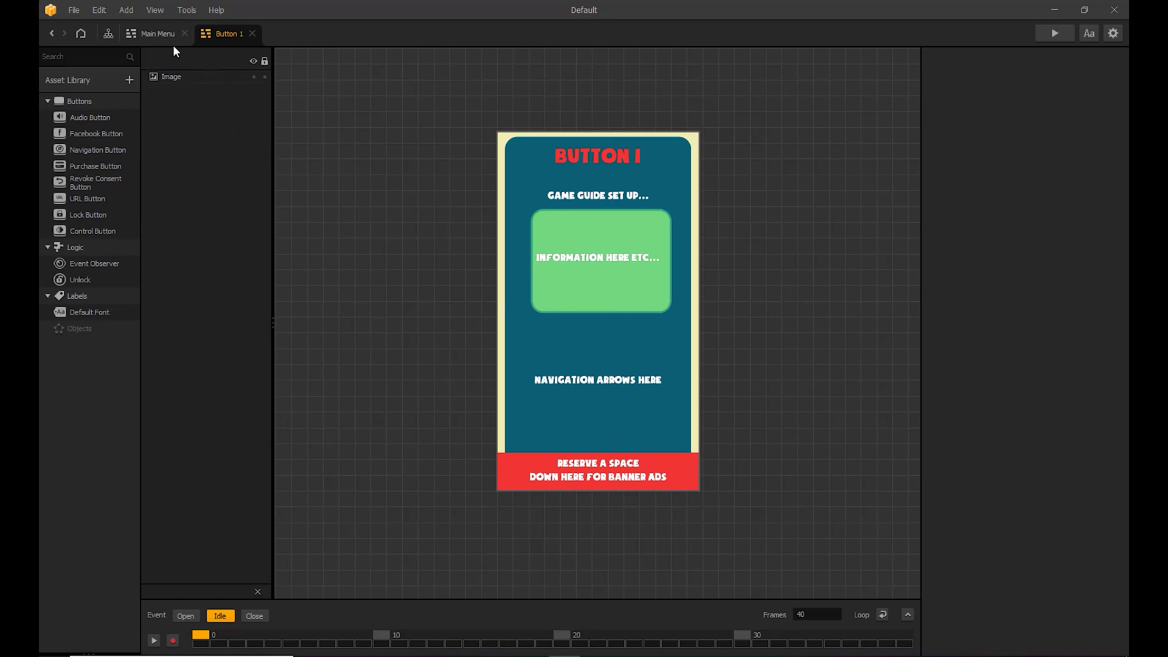
# Duplicate the Button 1 screen node, rename the copy Button 1 page 2 and place it beside the original.
pyautogui.click(158, 34)
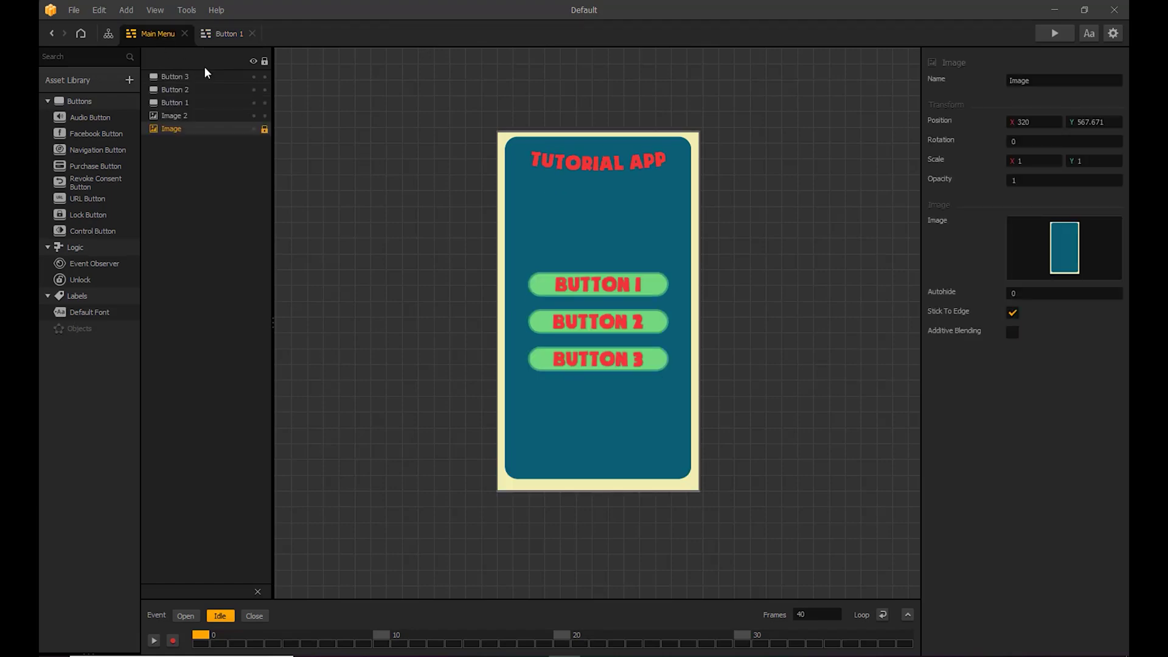
pyautogui.click(107, 34)
pyautogui.moveTo(641, 252); pyautogui.dragTo(638, 252)
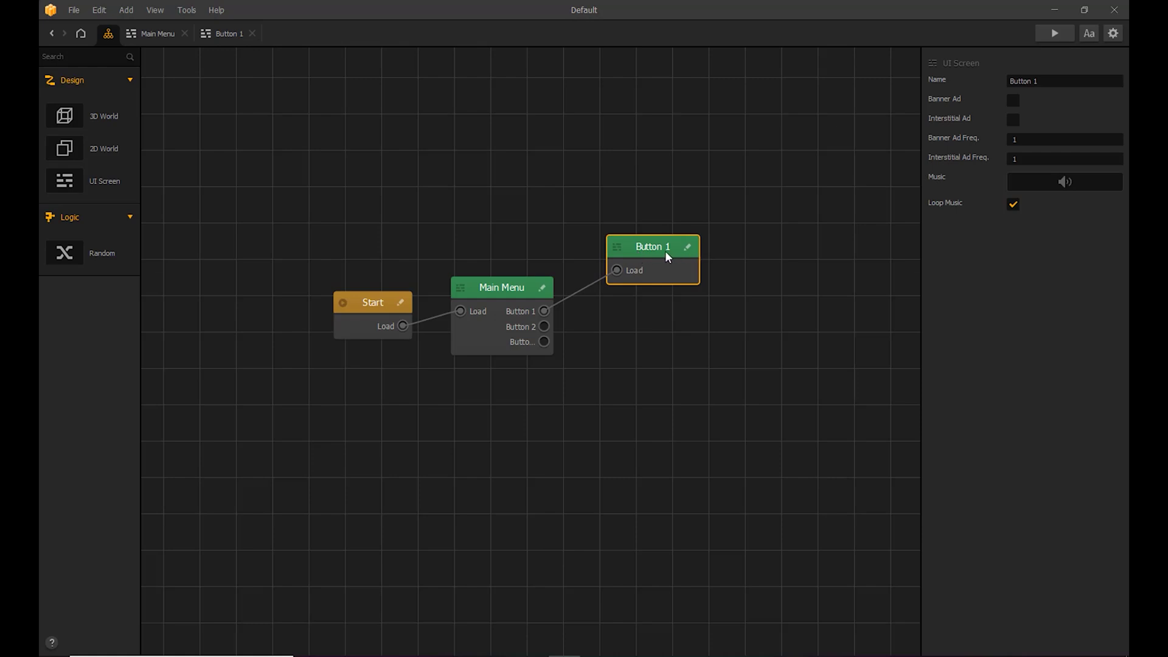
pyautogui.hotkey('ctrl', 'd')
pyautogui.moveTo(733, 251); pyautogui.dragTo(734, 250)
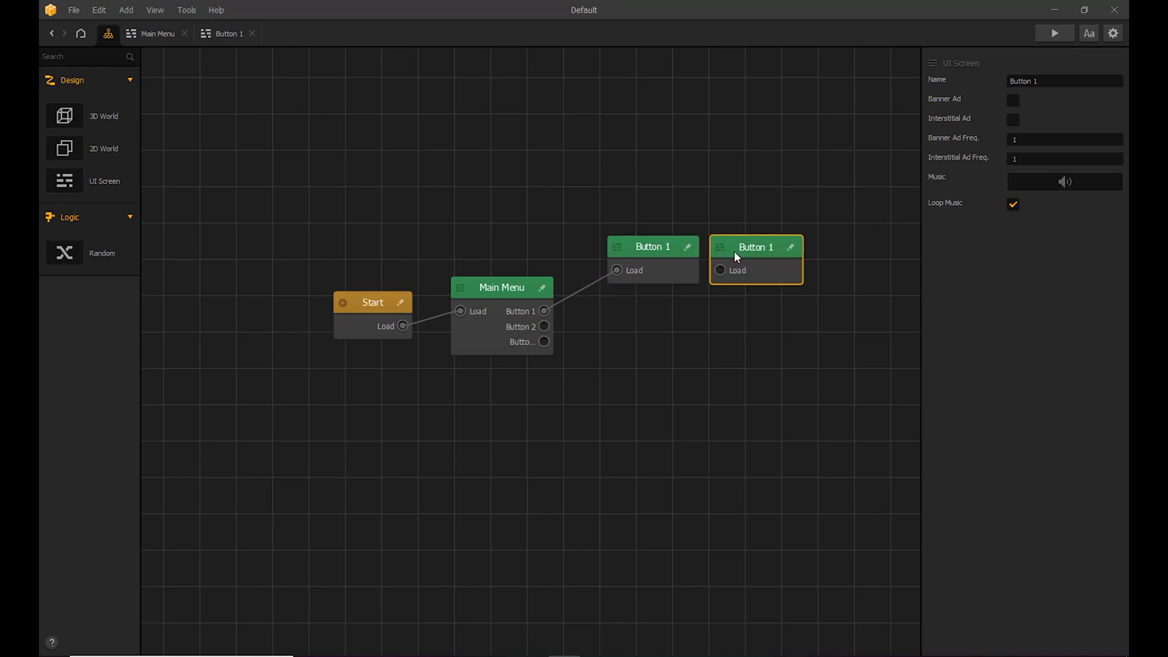
pyautogui.doubleClick(1052, 83)
pyautogui.write('page 2')
pyautogui.click(682, 171)
pyautogui.click(776, 245)
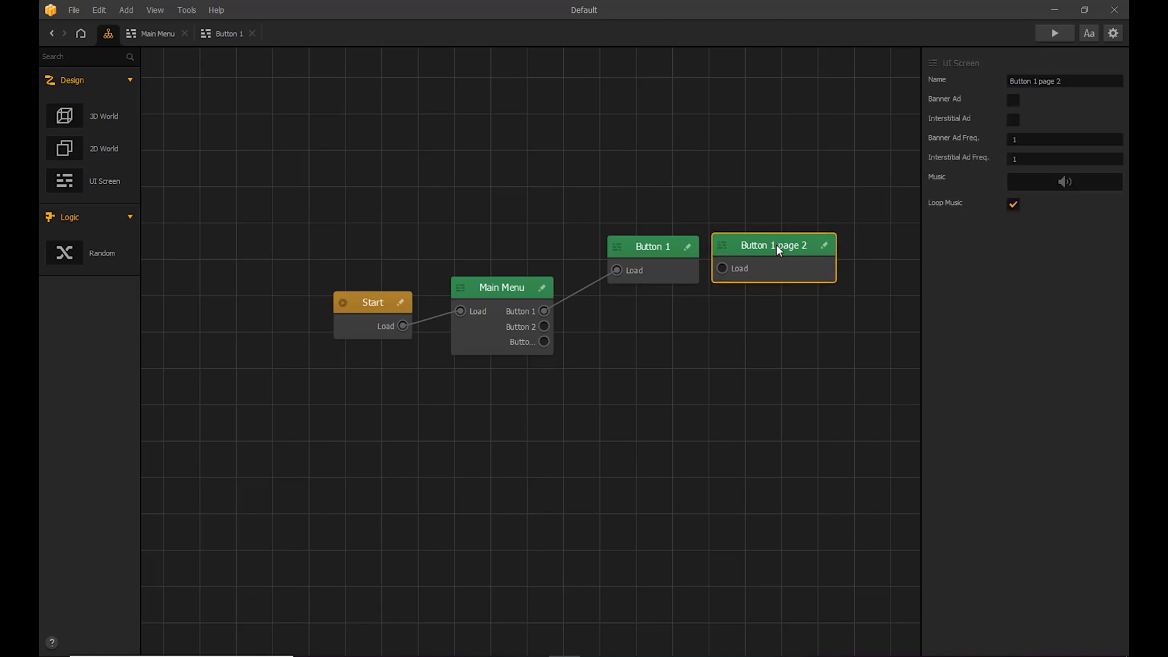
# Add a navigation button at about X 306, Y 240 on the Button 1 screen, using arrowRight.png from Game Icons > White > 2x as its image.
pyautogui.doubleClick(656, 250)
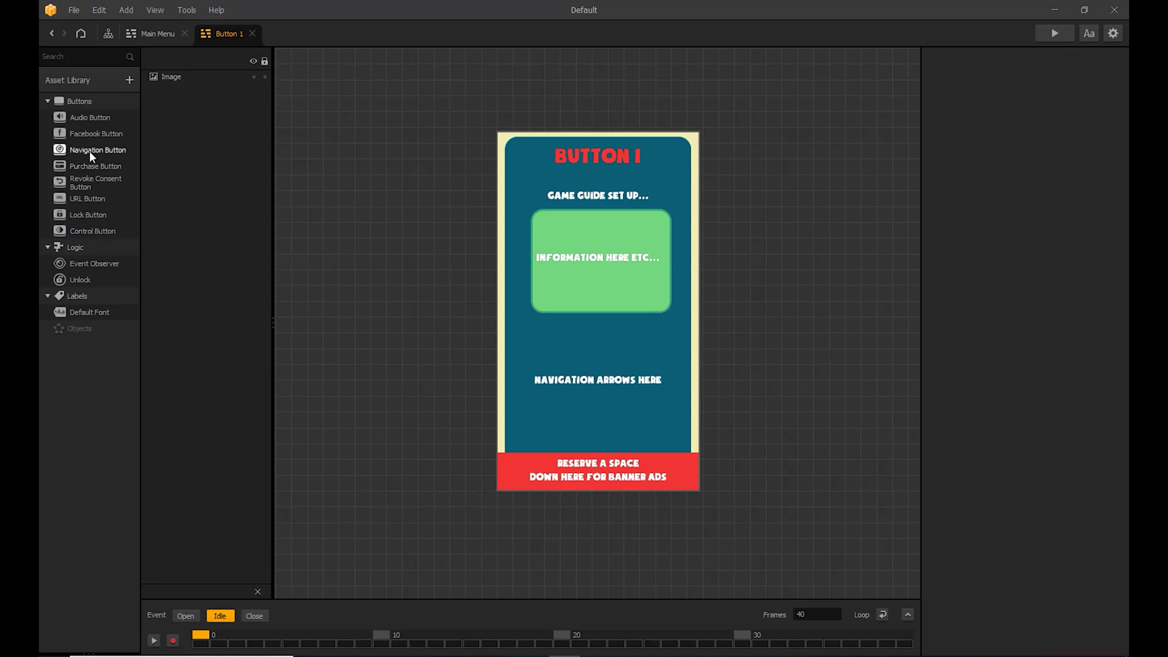
pyautogui.moveTo(89, 152); pyautogui.dragTo(594, 414)
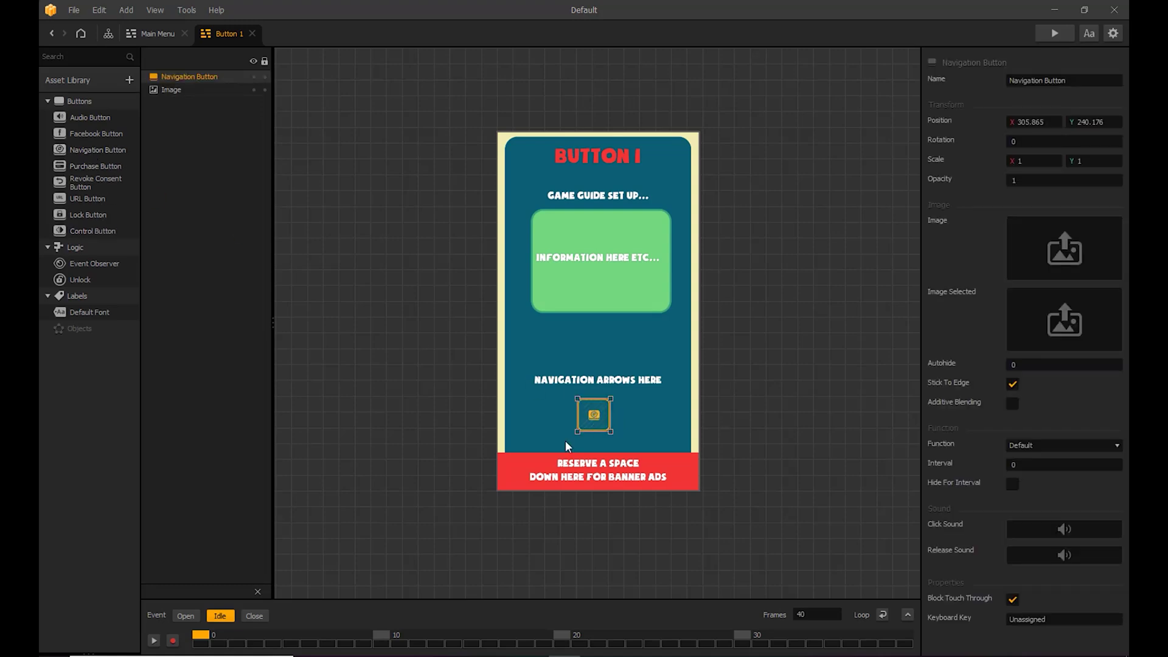
pyautogui.click(374, 656)
pyautogui.doubleClick(93, 244)
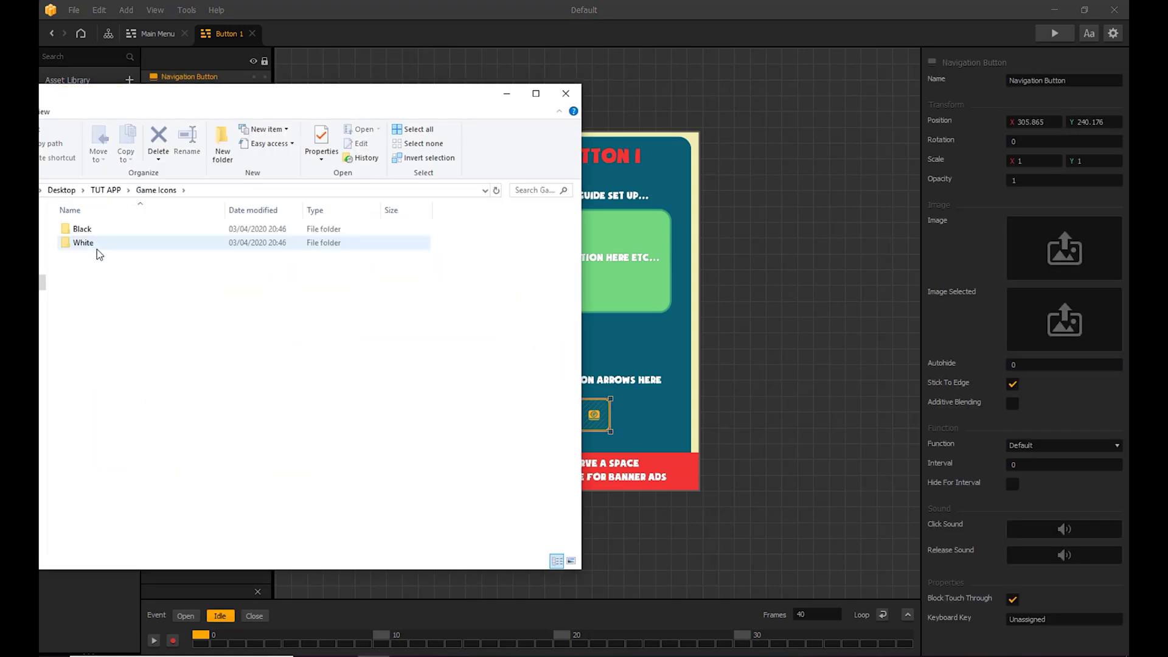
pyautogui.doubleClick(96, 246)
pyautogui.doubleClick(97, 246)
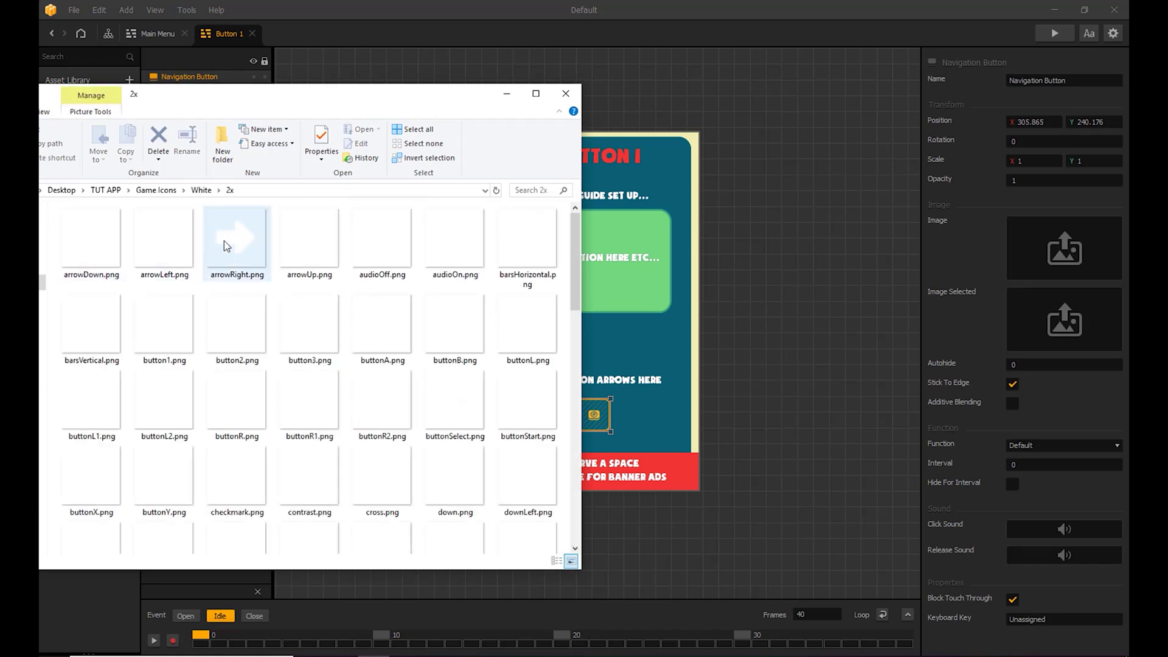
pyautogui.moveTo(236, 245); pyautogui.dragTo(1068, 246)
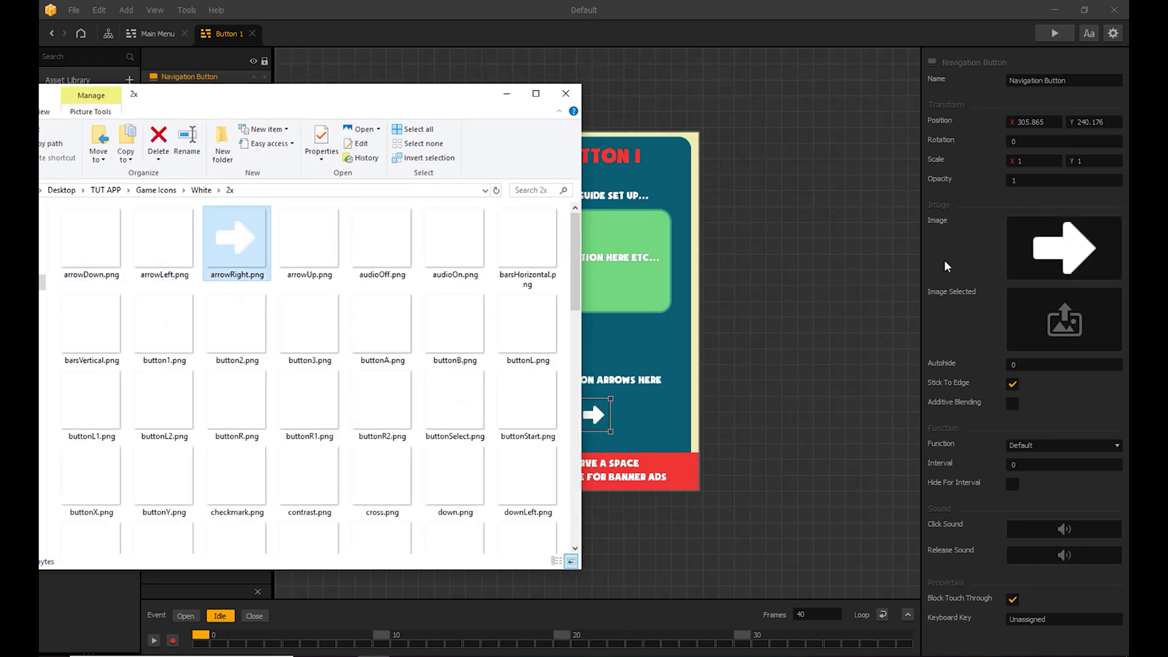
pyautogui.click(612, 94)
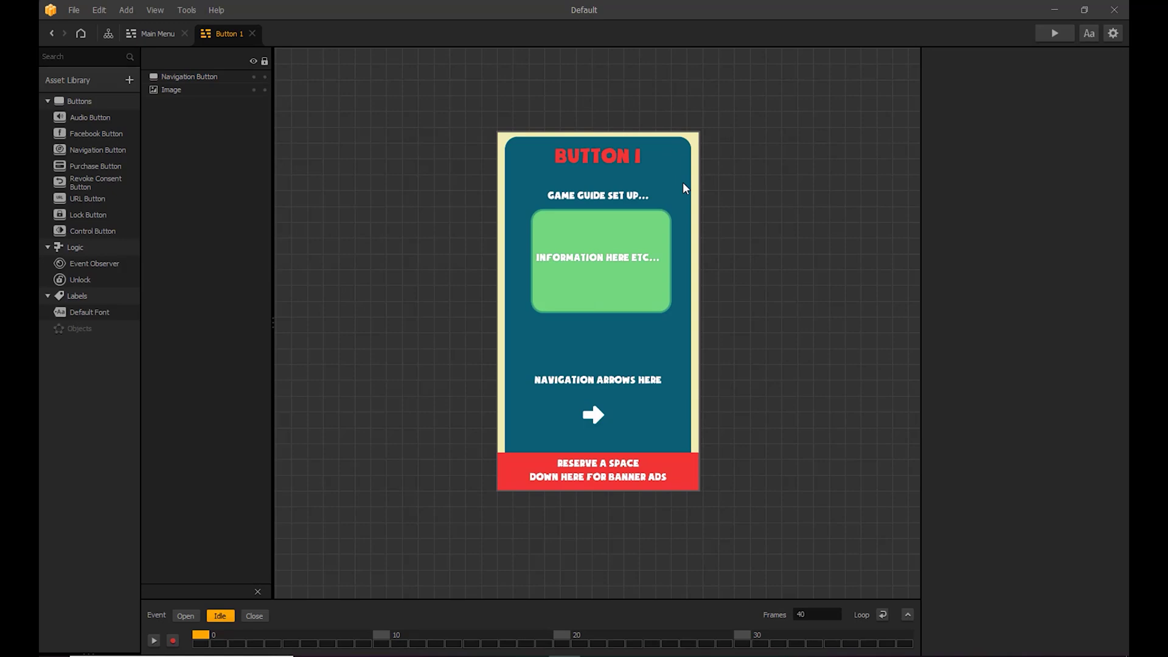
# Rename the arrow navigation button to Next Page.
pyautogui.click(589, 420)
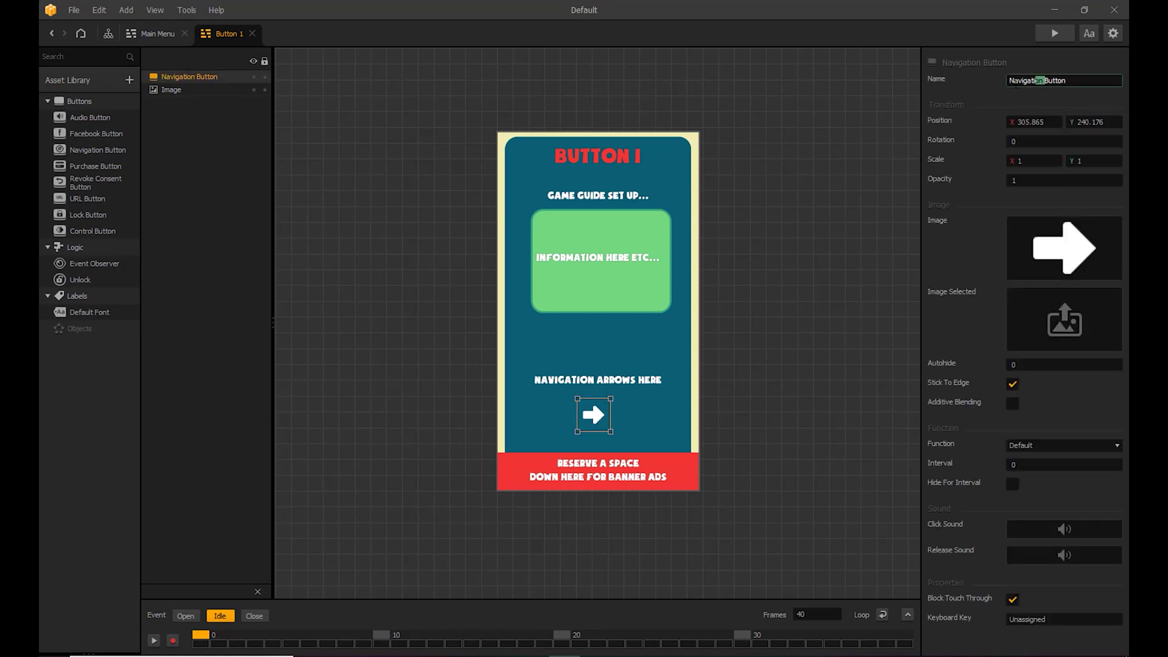
pyautogui.doubleClick(1026, 80)
pyautogui.write('Next')
pyautogui.press('Return')
pyautogui.press('BackSpace')
pyautogui.press('BackSpace')
pyautogui.press('BackSpace')
pyautogui.press('BackSpace')
pyautogui.press('BackSpace')
pyautogui.press('BackSpace')
pyautogui.write('Page')
pyautogui.press('Return')
pyautogui.click(635, 416)
# Duplicate the arrow once to each side at the same height and delete the middle original.
pyautogui.click(593, 416)
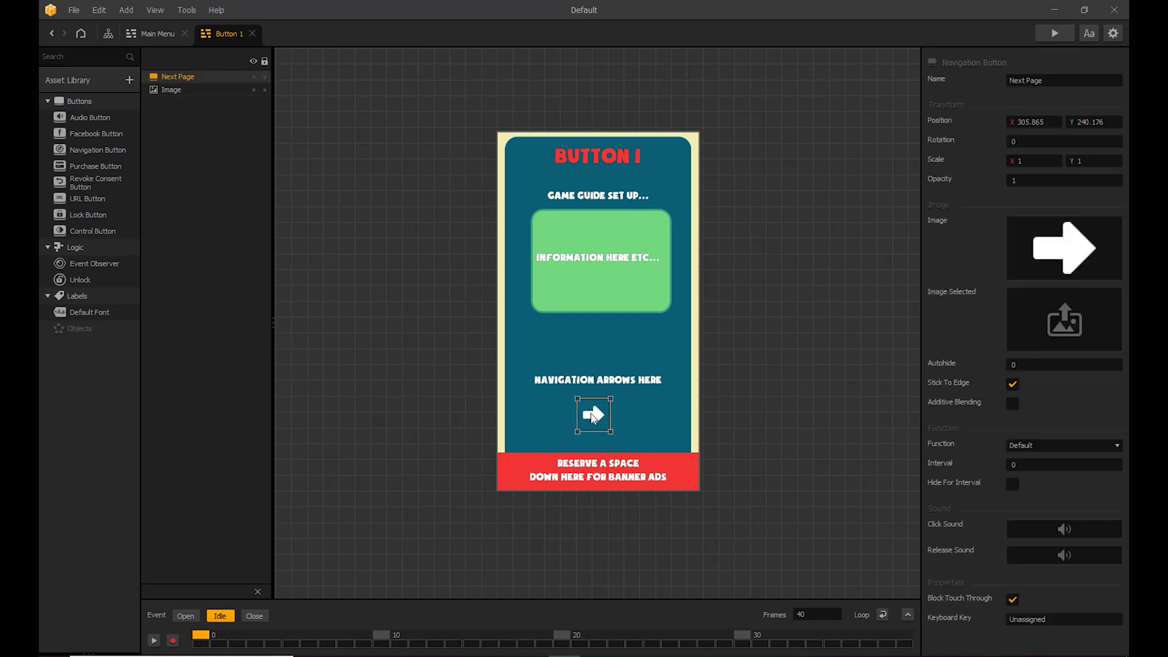
pyautogui.hotkey('ctrl', 'd')
pyautogui.hotkey('ctrl', 'd')
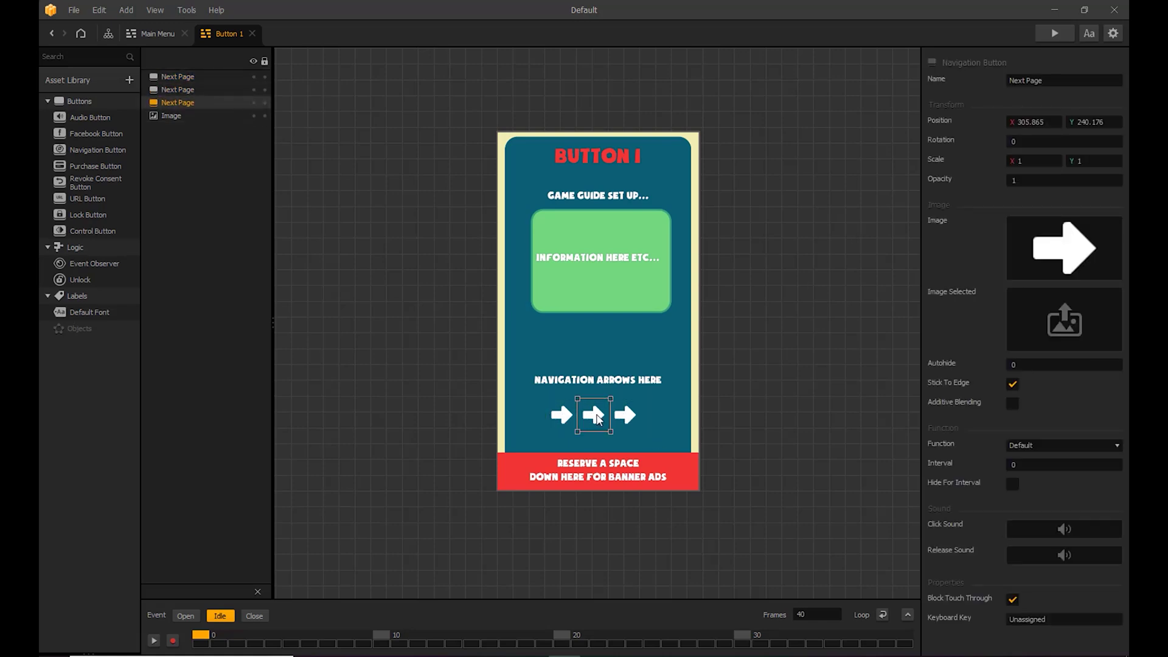
pyautogui.press('Delete')
# Set the left arrow's rotation to 180 and rename it Back.
pyautogui.click(1033, 142)
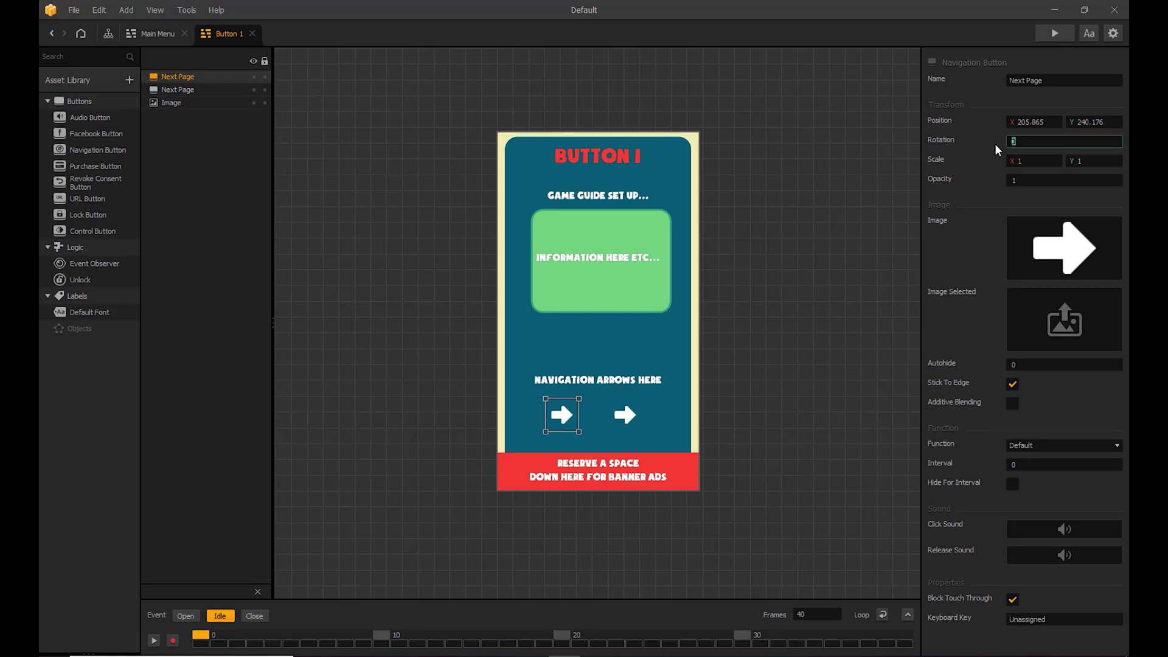
pyautogui.write('180')
pyautogui.doubleClick(1017, 81)
pyautogui.hotkey('ctrl', 'a')
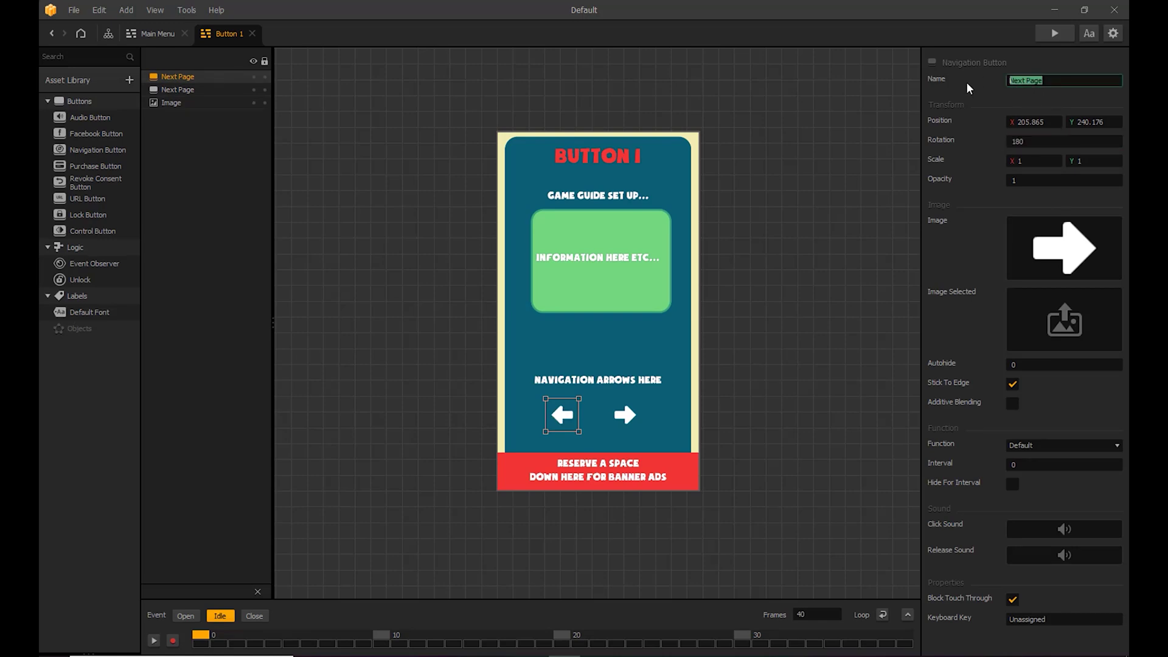
pyautogui.write('Back')
pyautogui.click(811, 259)
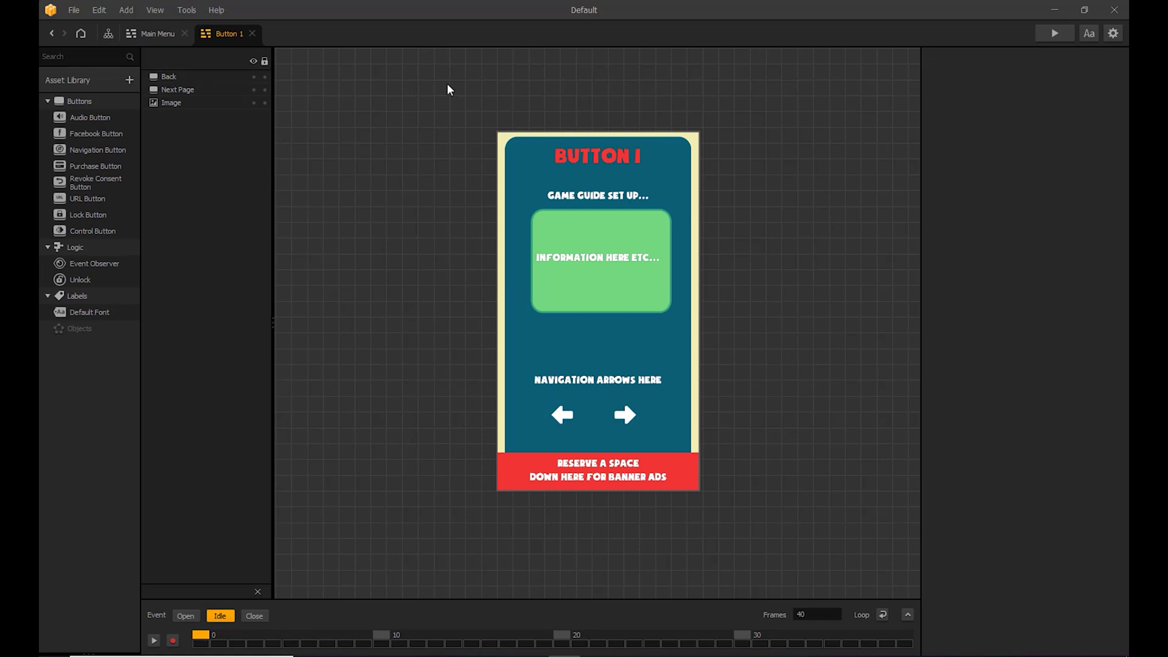
# Space out the Button 1 and Button 1 page 2 nodes and link Button 1's Next Page output to the second page's Load.
pyautogui.click(156, 35)
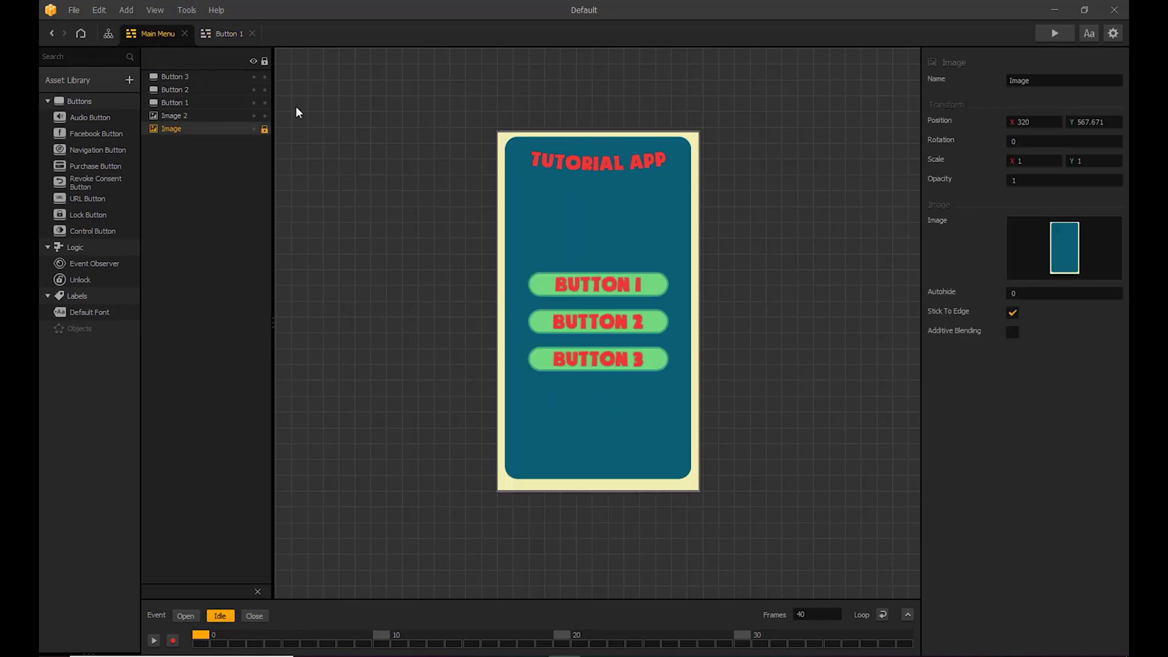
pyautogui.click(108, 35)
pyautogui.moveTo(673, 265); pyautogui.dragTo(656, 243)
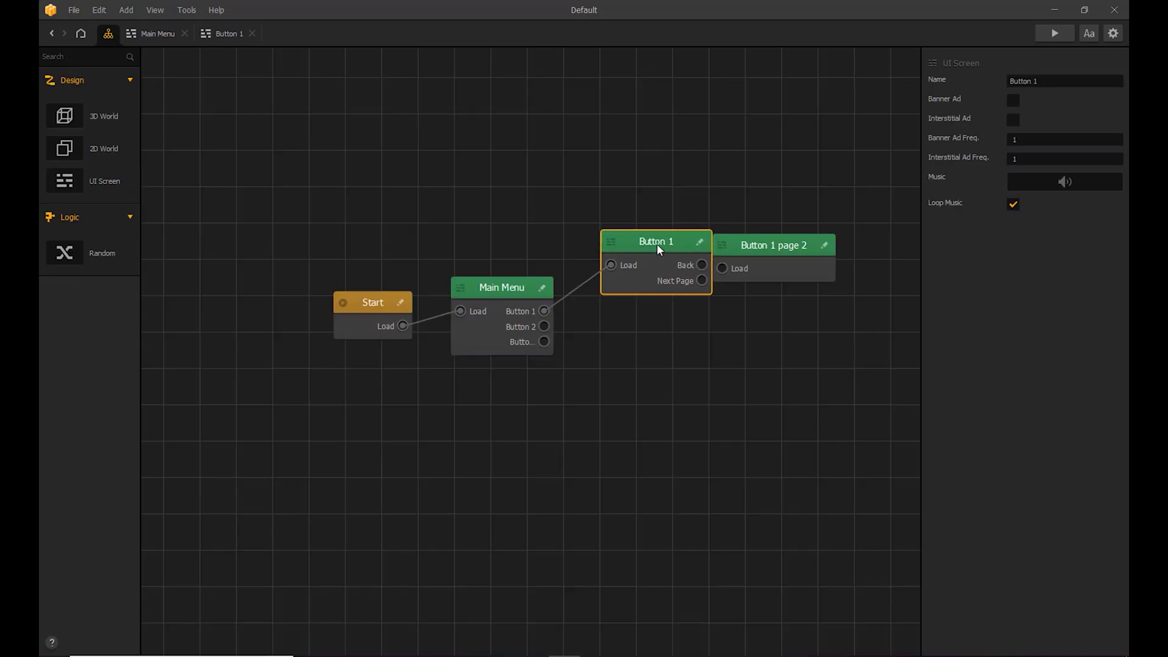
pyautogui.moveTo(776, 244); pyautogui.dragTo(813, 238)
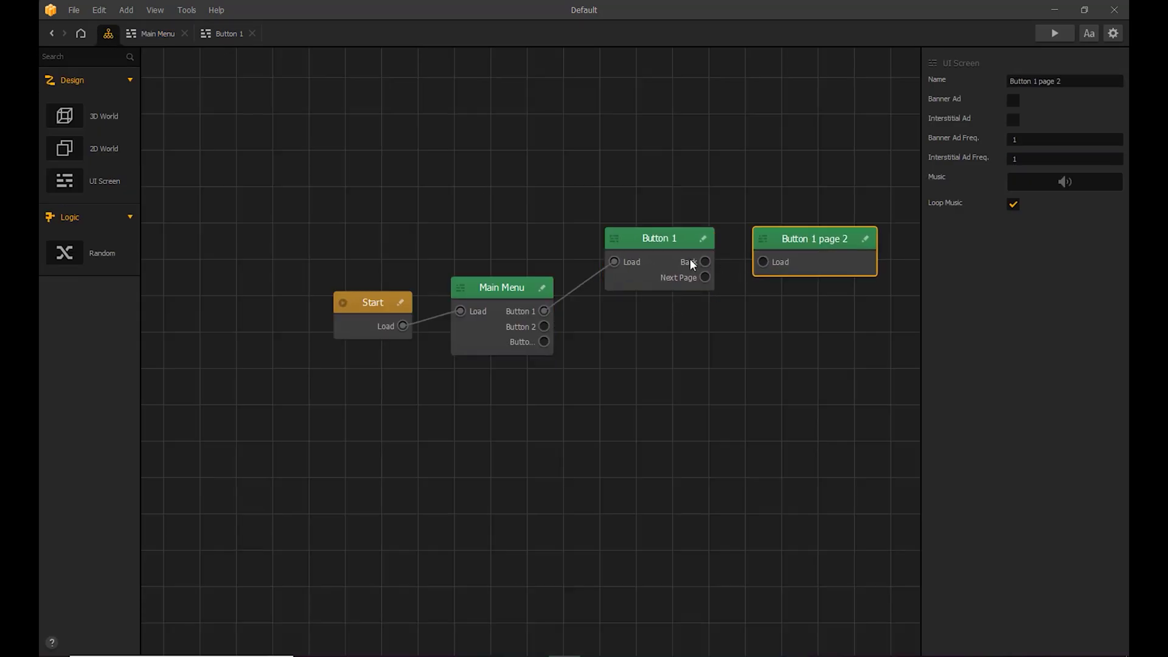
pyautogui.moveTo(706, 277); pyautogui.dragTo(778, 262)
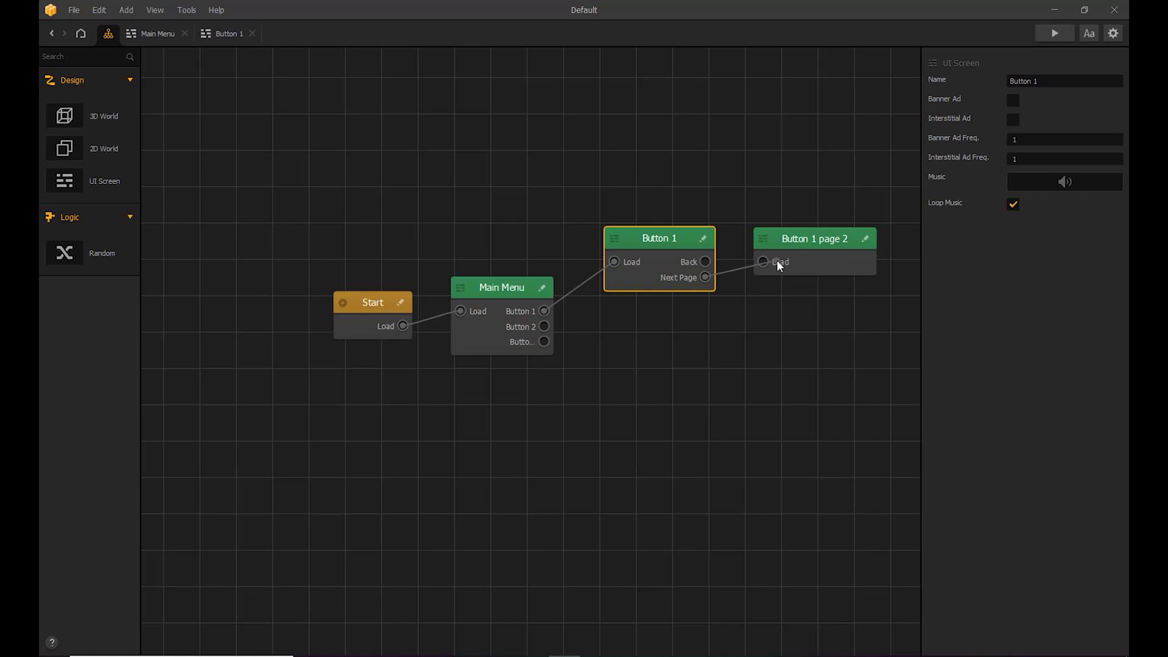
# Copy the Back arrow from the Button 1 screen to the same position on the Button 1 page 2 screen.
pyautogui.doubleClick(659, 247)
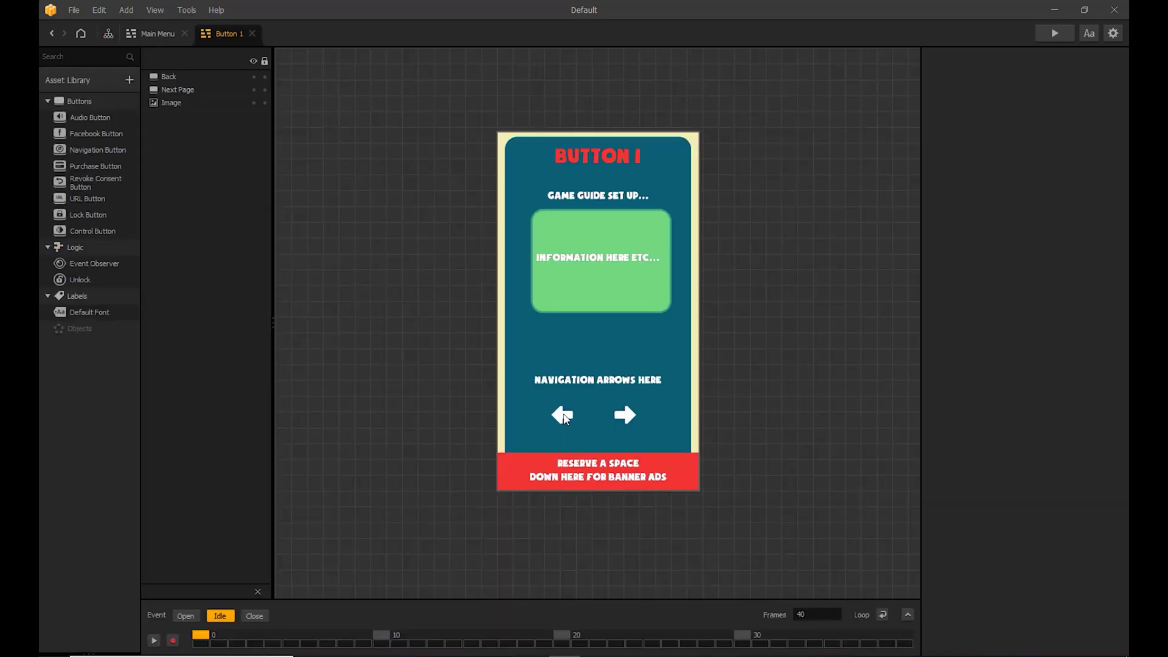
pyautogui.click(568, 423)
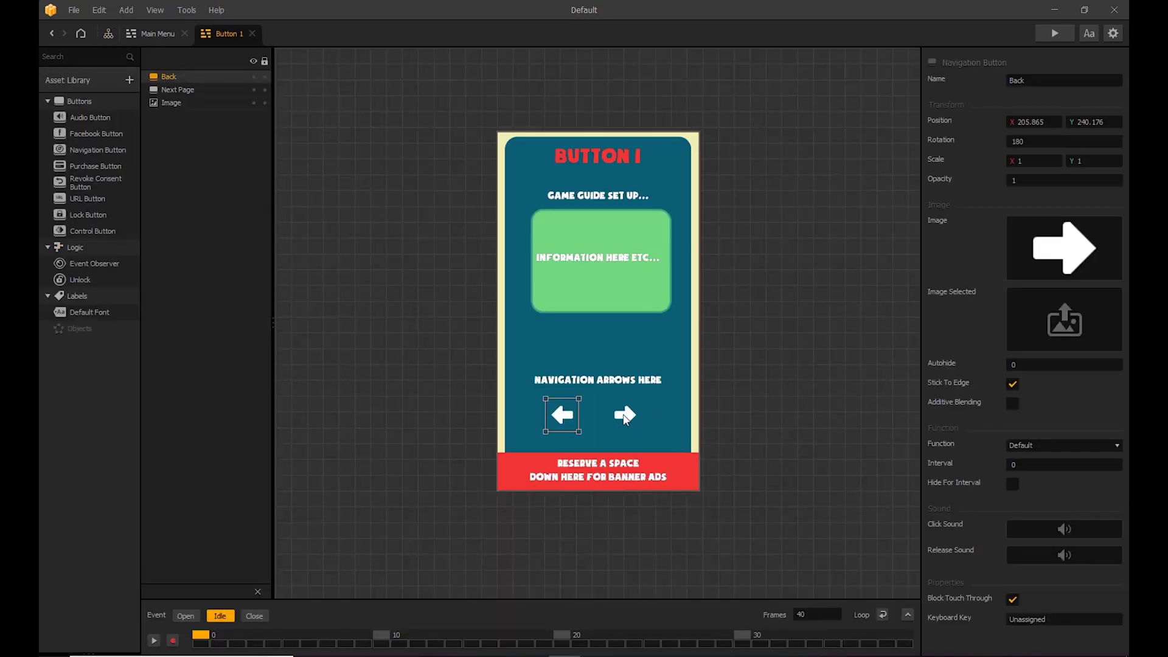
pyautogui.click(154, 36)
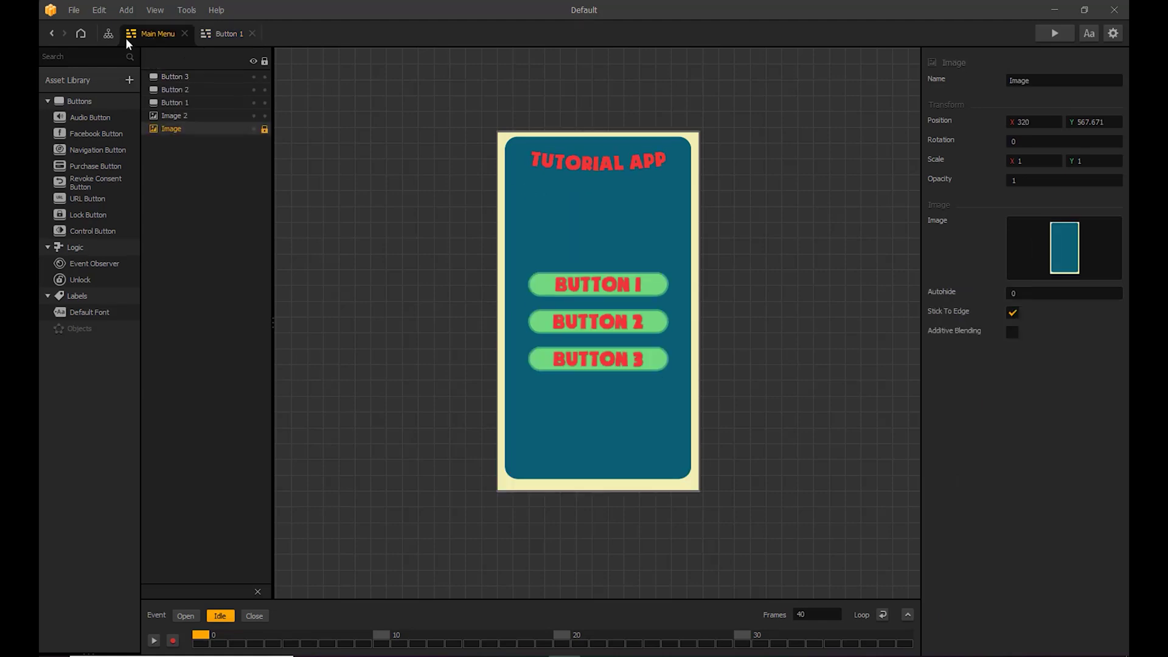
pyautogui.click(108, 34)
pyautogui.doubleClick(818, 241)
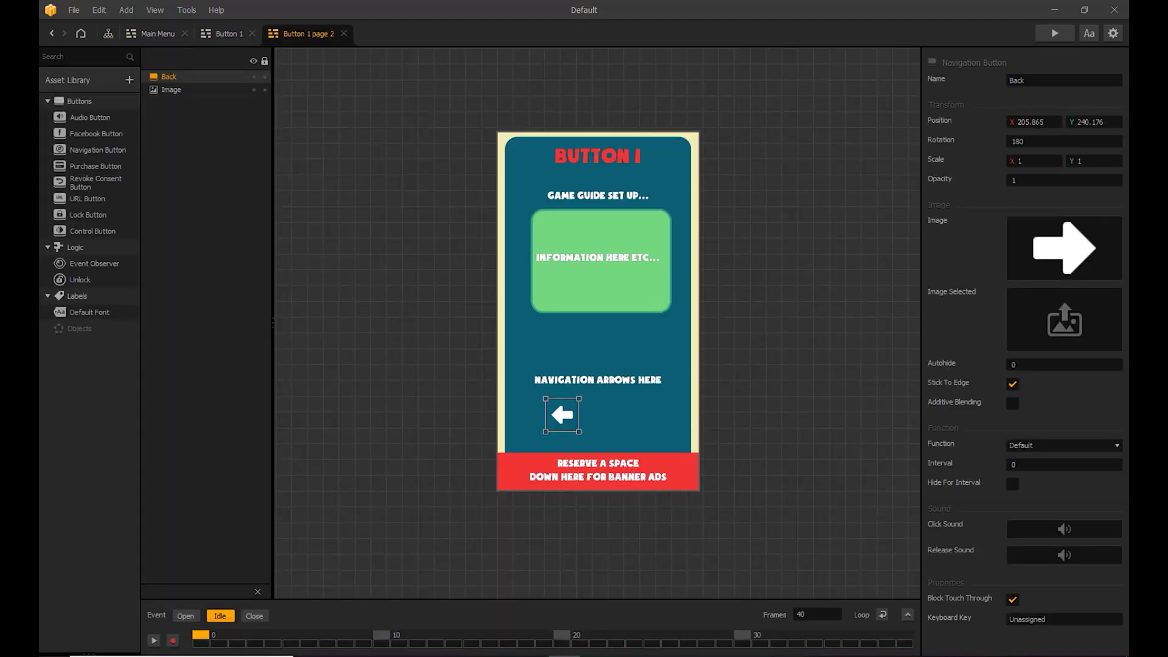
pyautogui.moveTo(1044, 122); pyautogui.dragTo(996, 122)
pyautogui.click(788, 211)
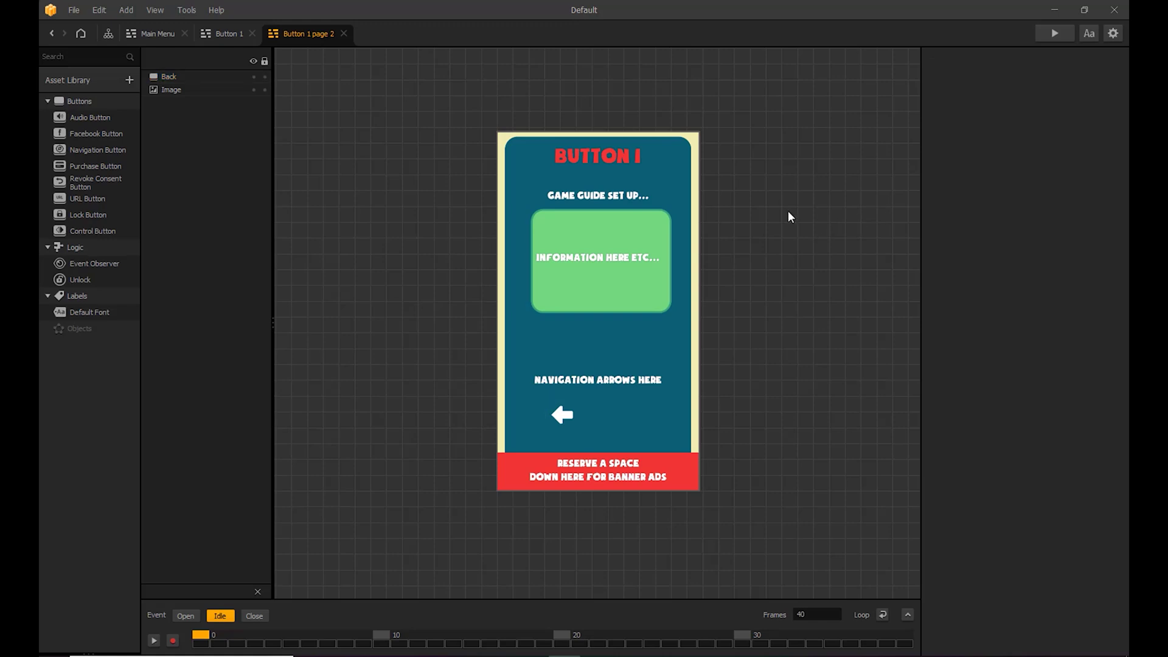
# Replace the Button 1 page 2 background image with Button 1 Page 2 Preview.Png from the TUT APP folder.
pyautogui.click(548, 266)
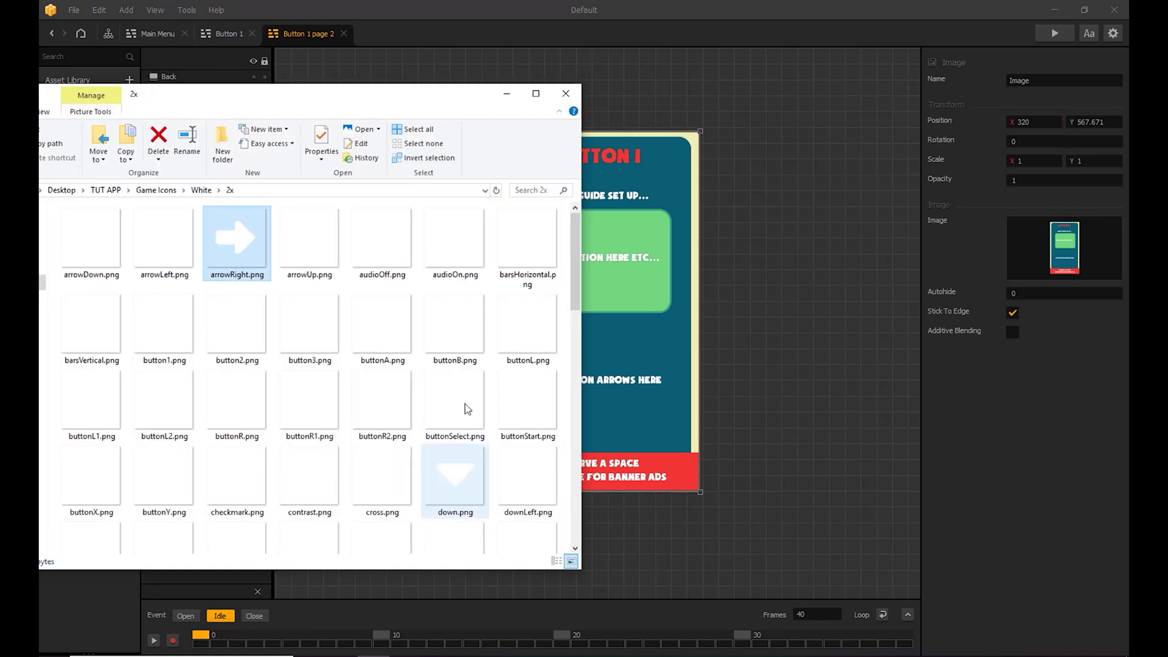
pyautogui.click(406, 656)
pyautogui.moveTo(218, 97); pyautogui.dragTo(269, 73)
pyautogui.click(282, 182)
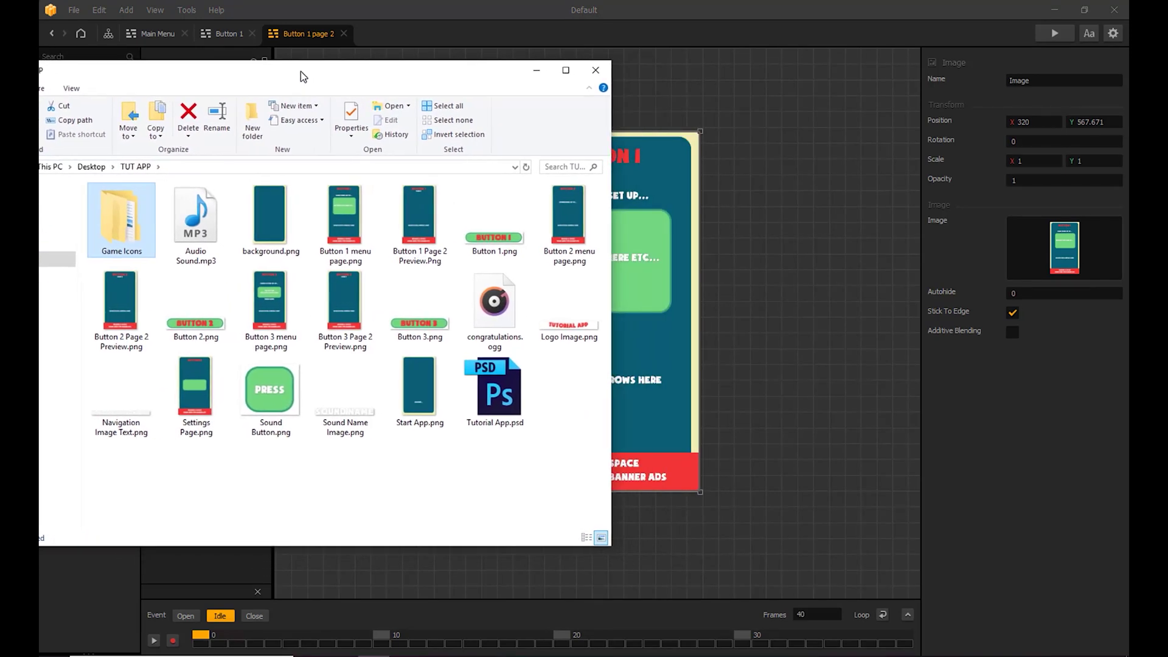
pyautogui.click(419, 225)
pyautogui.moveTo(419, 227); pyautogui.dragTo(1072, 247)
pyautogui.click(822, 246)
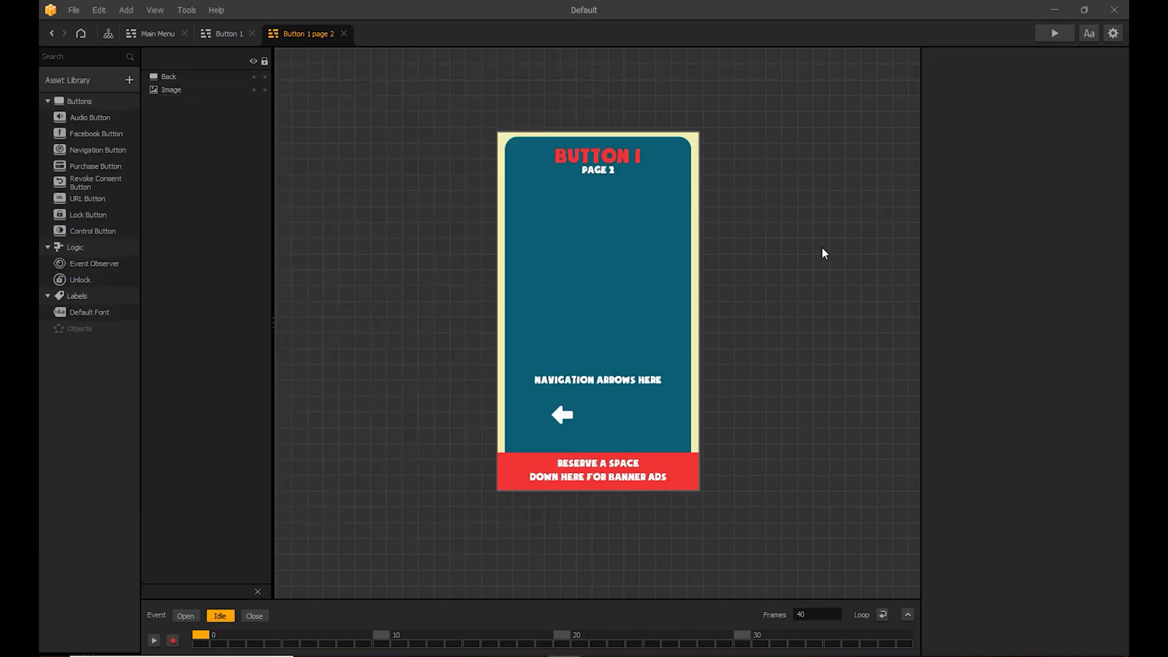
# Close the Main Menu and Button 1 screens and return to the node map.
pyautogui.click(184, 33)
pyautogui.click(177, 34)
pyautogui.click(108, 35)
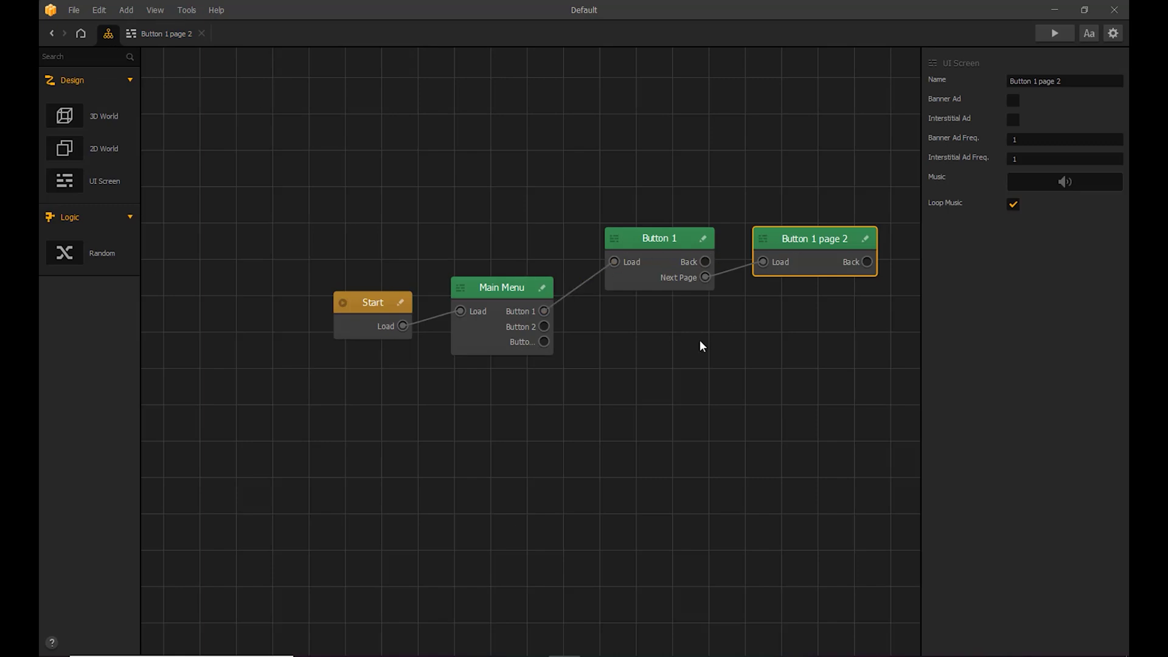
pyautogui.click(670, 336)
pyautogui.rightClick(650, 317)
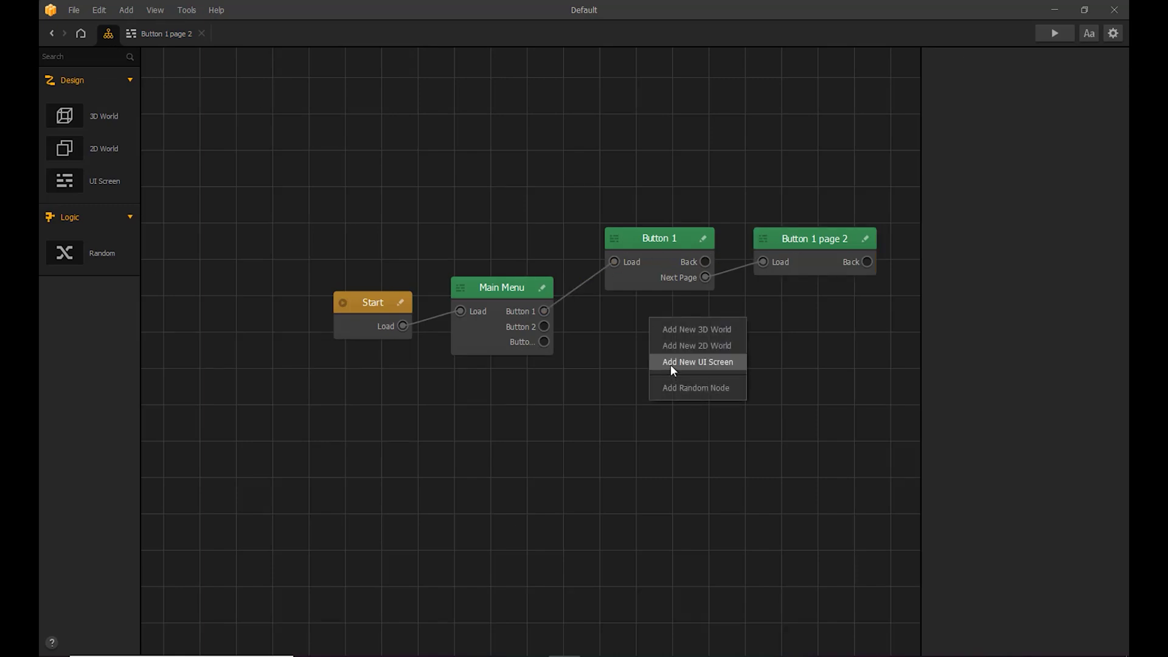
pyautogui.rightClick(639, 323)
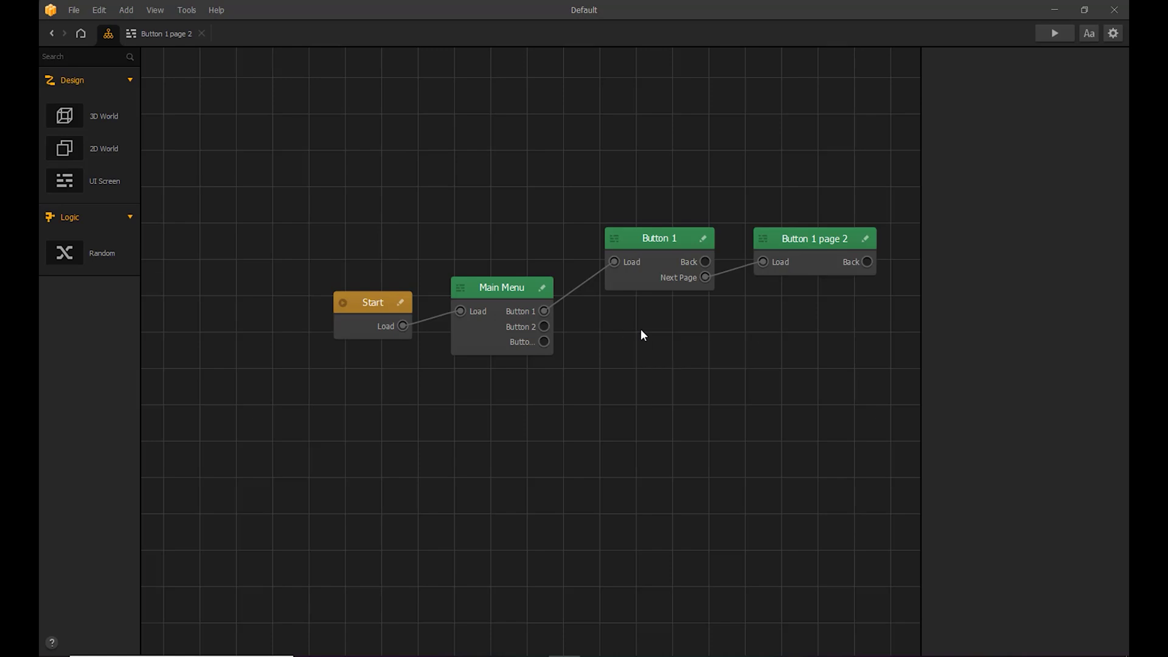
# Duplicate the Button 1 node as Button 2 without its Next Page link, and link Main Menu's Button 2 output to the copy's Load.
pyautogui.click(650, 243)
pyautogui.hotkey('ctrl', 'd')
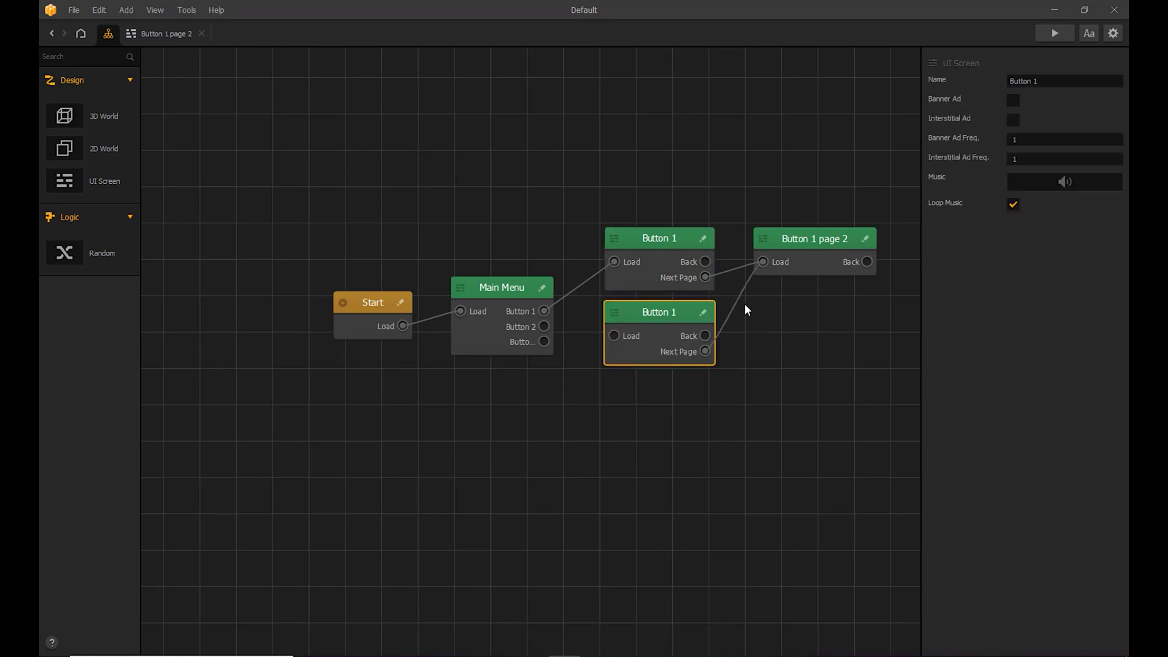
pyautogui.hotkey('ctrl', 'a')
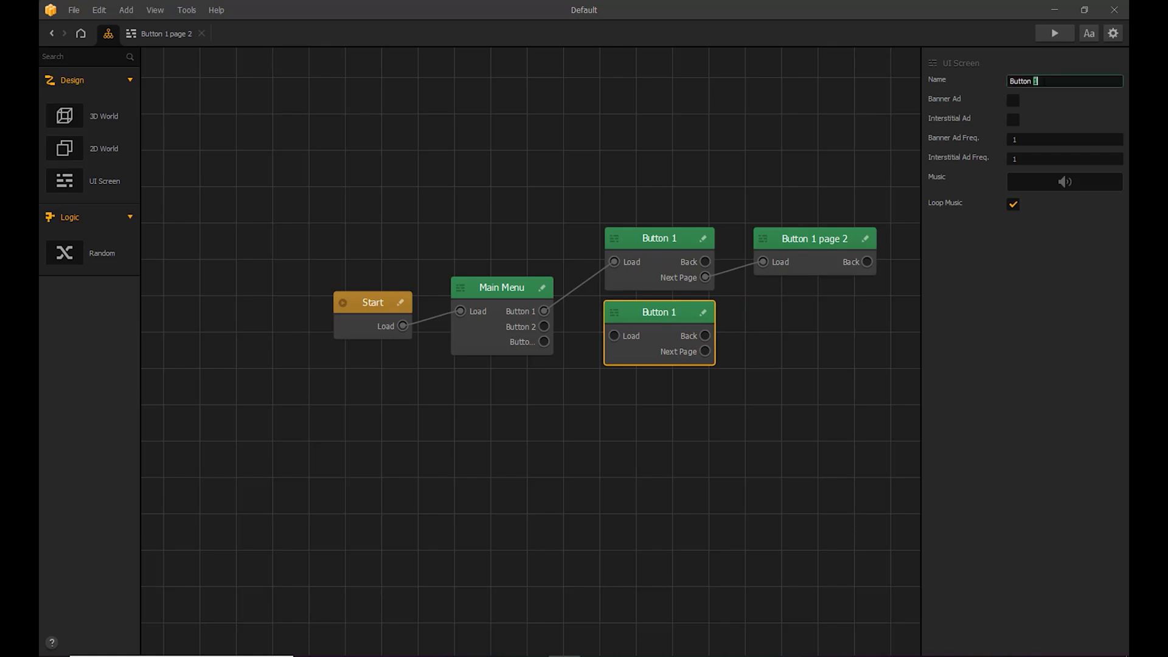
pyautogui.write('Button 2')
pyautogui.click(793, 404)
pyautogui.moveTo(553, 330); pyautogui.dragTo(615, 336)
# Replace the Button 2 screen's background image with Button 2 menu page.png from the TUT APP folder.
pyautogui.doubleClick(649, 314)
pyautogui.click(599, 294)
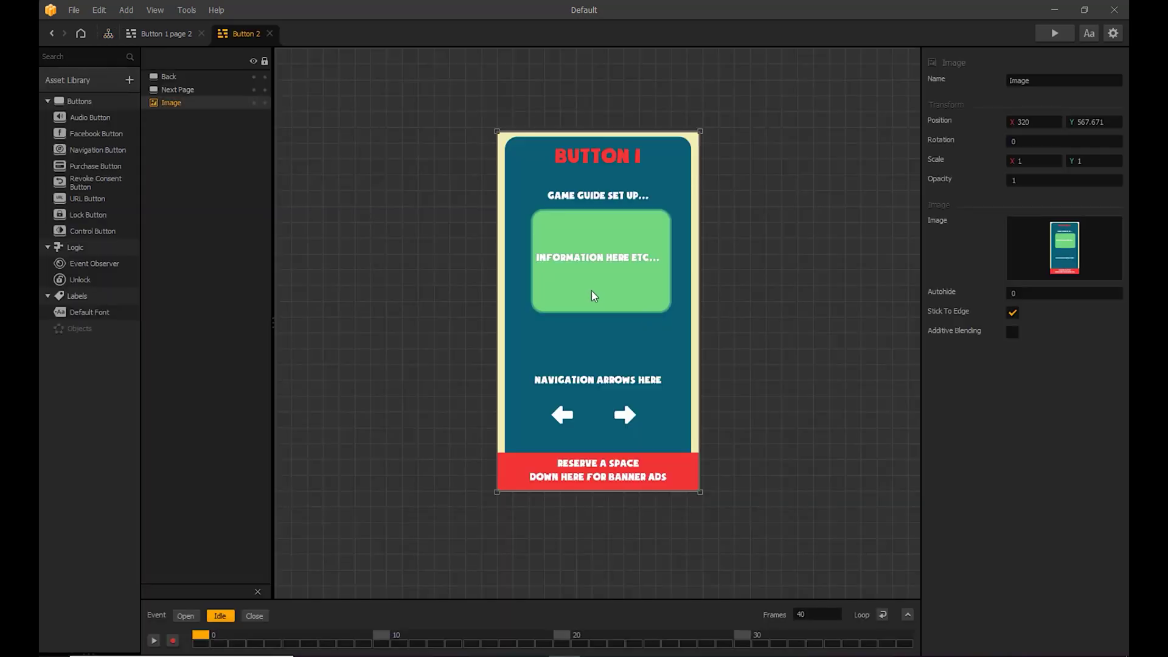
pyautogui.hotkey('alt', 'Tab')
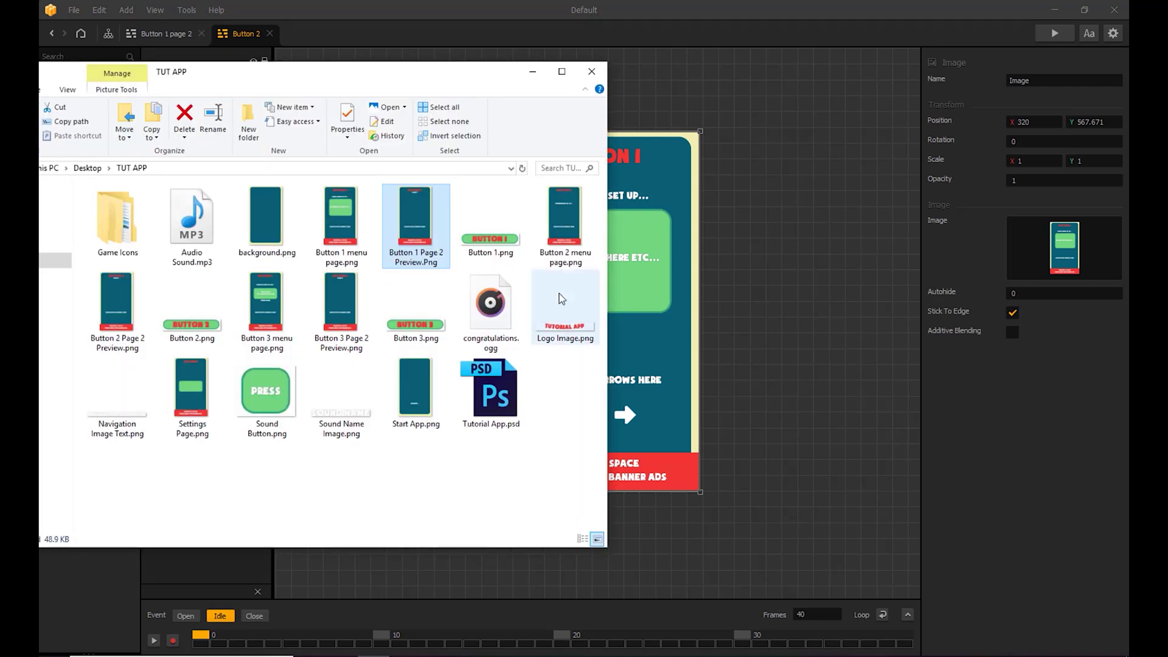
pyautogui.moveTo(565, 219); pyautogui.dragTo(1041, 253)
pyautogui.click(819, 235)
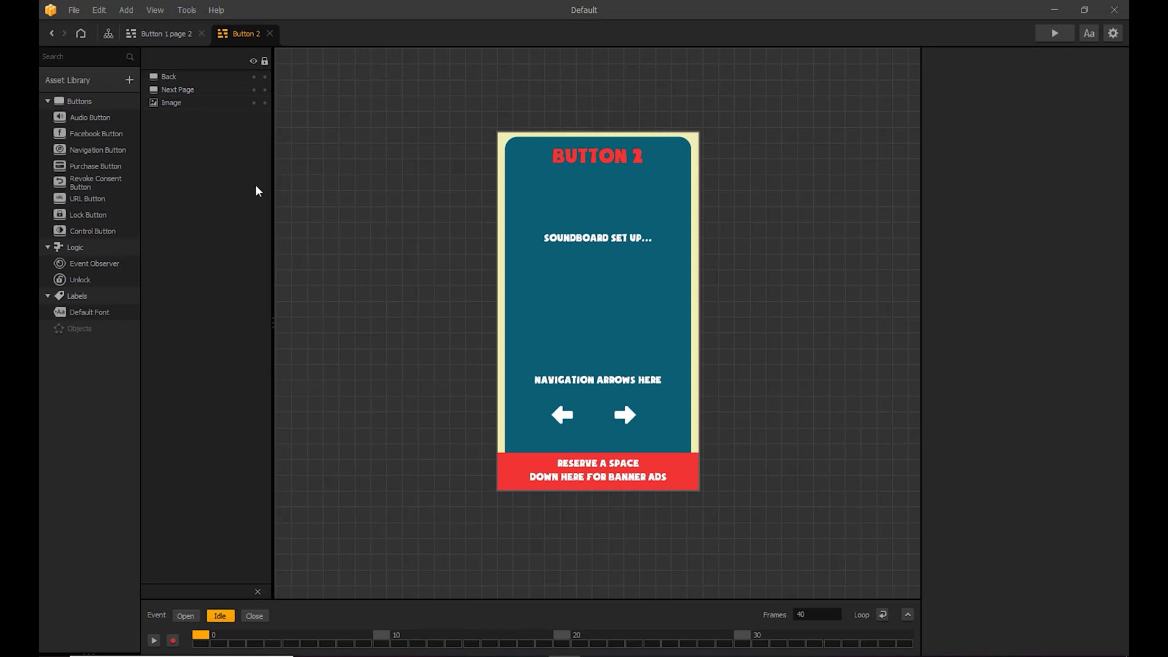
# Add a control button at about X 304, Y 618 on the Button 2 screen, using Sound Button.png as its image.
pyautogui.moveTo(97, 232); pyautogui.dragTo(600, 304)
pyautogui.click(374, 656)
pyautogui.moveTo(266, 395); pyautogui.dragTo(1067, 241)
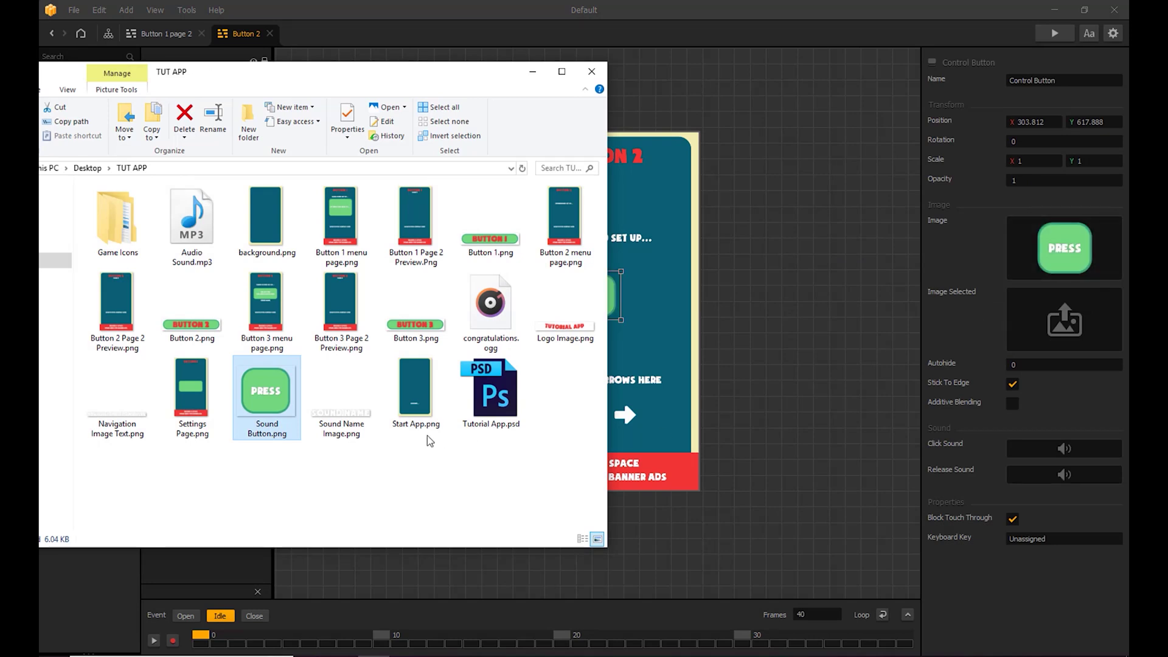
# Set the control button's click sound to Audio Sound.mp3 from the TUT APP folder.
pyautogui.moveTo(490, 305); pyautogui.dragTo(1057, 448)
pyautogui.moveTo(192, 225); pyautogui.dragTo(1041, 448)
pyautogui.click(845, 355)
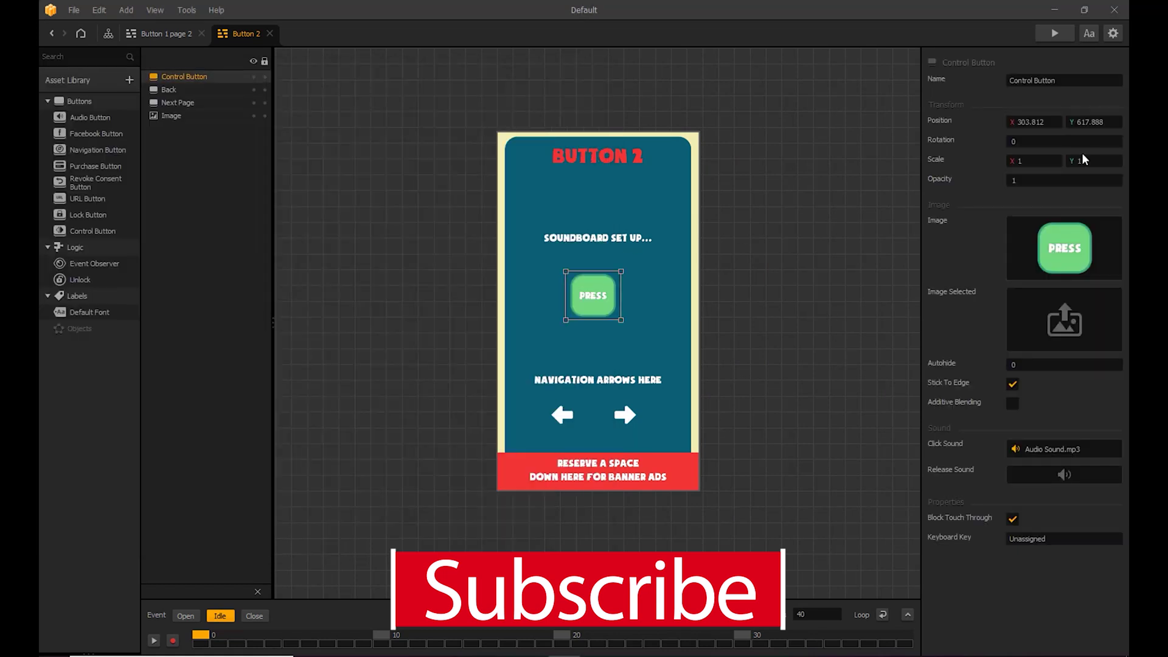
# Center the control button horizontally by setting its X position to 320.
pyautogui.click(1009, 121)
pyautogui.write('320')
pyautogui.click(893, 191)
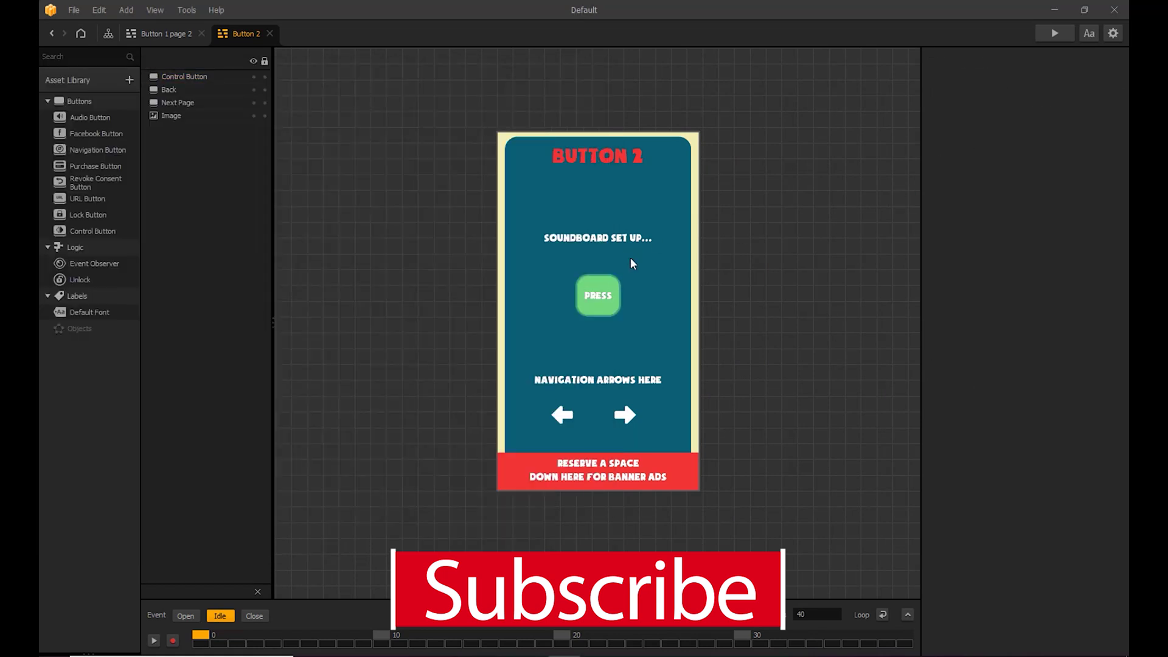
pyautogui.click(603, 297)
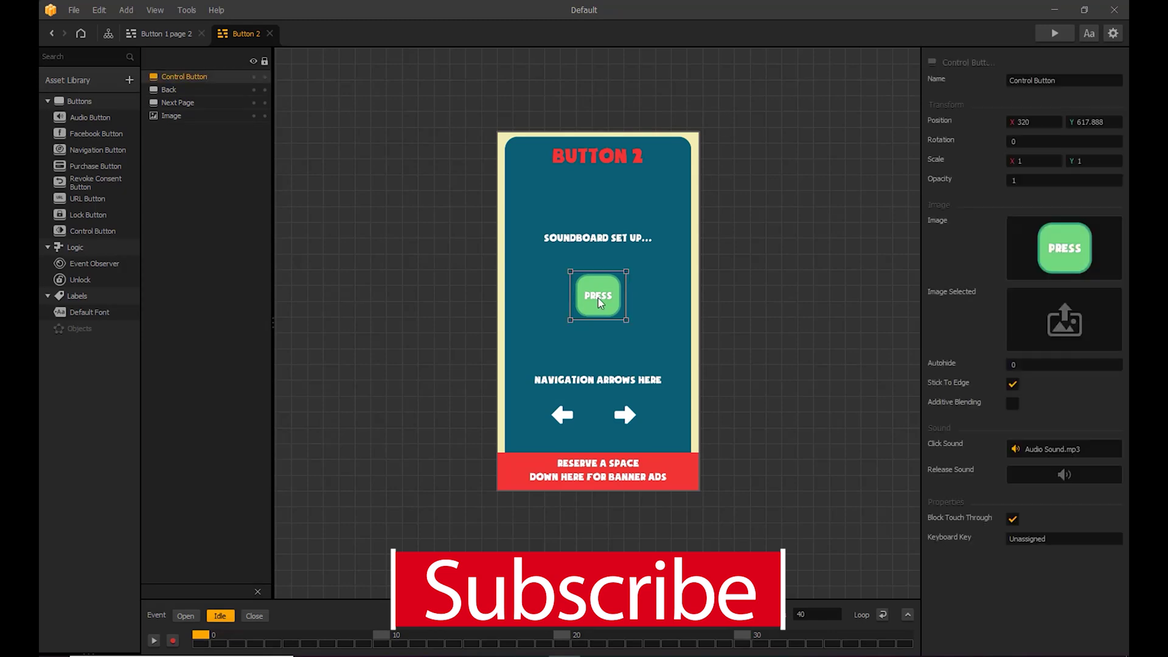
pyautogui.click(822, 275)
# Duplicate the Button 1 page 2 node in the node map and place the copy beside the Button 2 node.
pyautogui.click(166, 35)
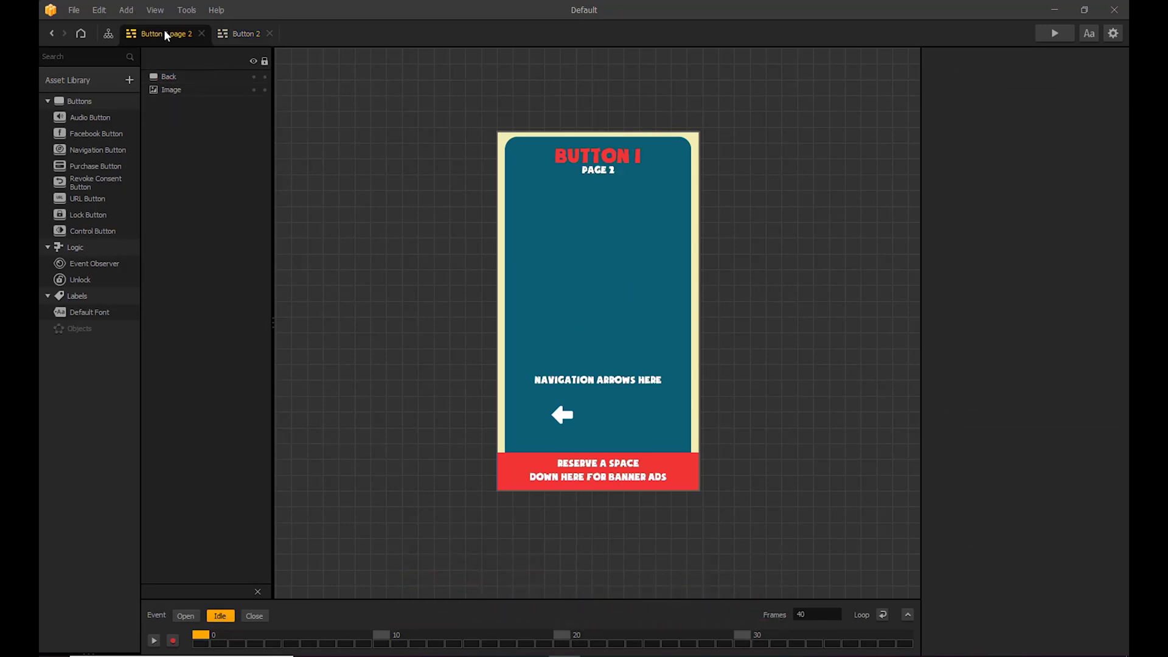
pyautogui.click(108, 34)
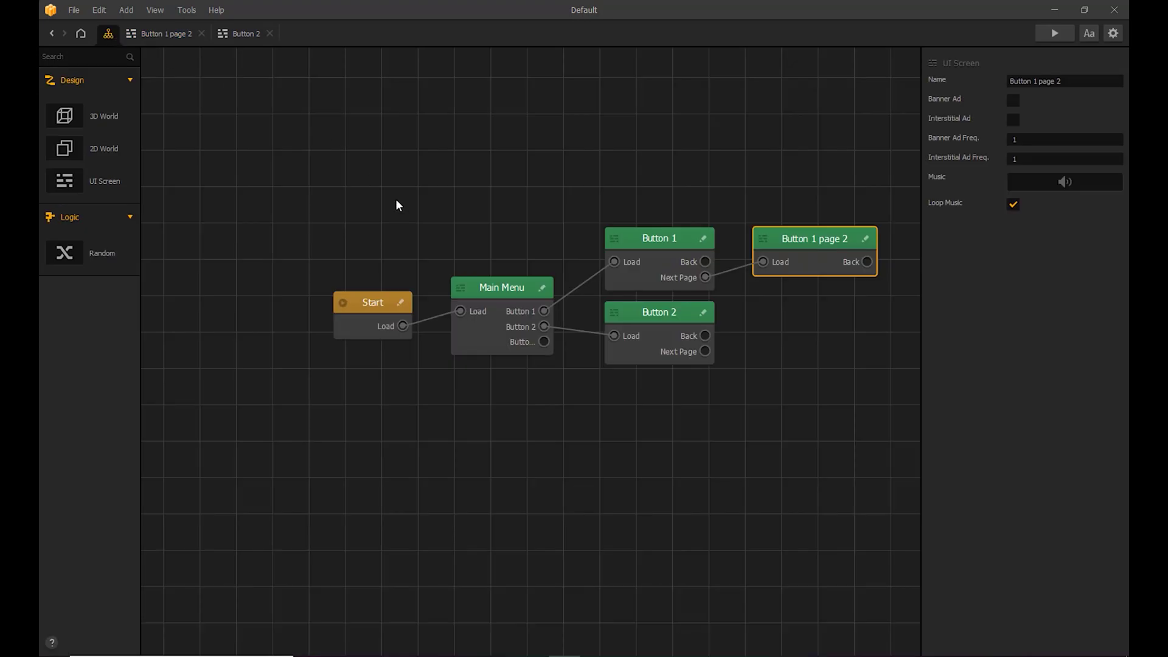
pyautogui.click(658, 314)
pyautogui.click(801, 252)
pyautogui.hotkey('ctrl', 'd')
pyautogui.moveTo(802, 306); pyautogui.dragTo(805, 320)
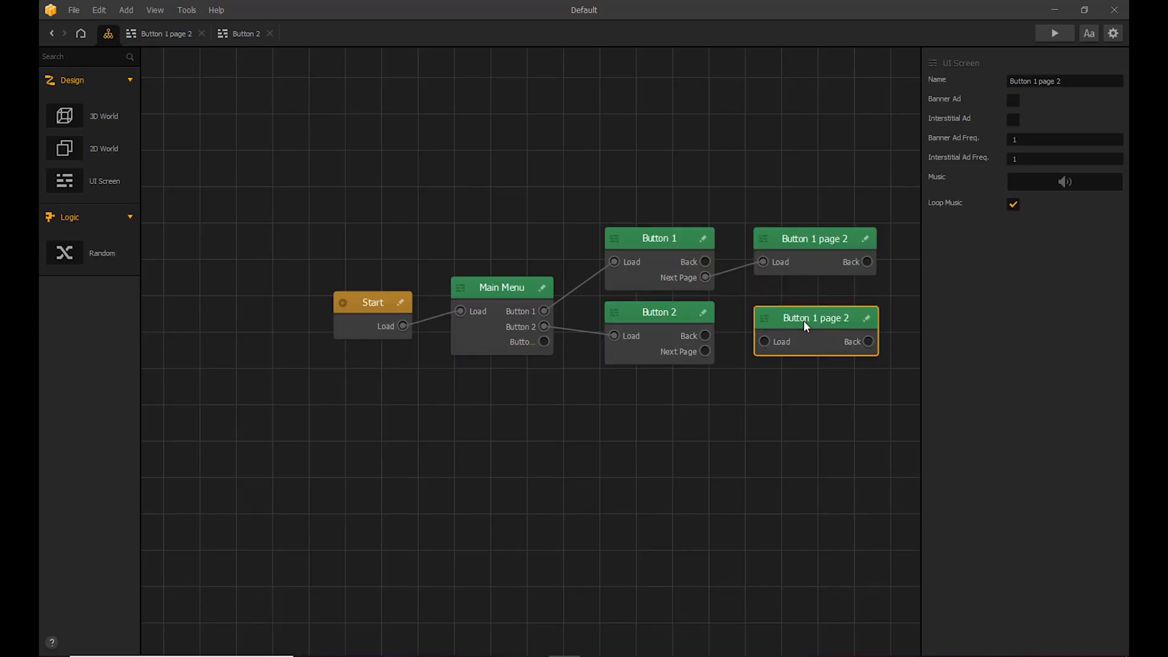
# Link Button 2's Back output to the duplicated page's Load and rename the duplicate Button 2 page 2.
pyautogui.moveTo(704, 337); pyautogui.dragTo(818, 317)
pyautogui.click(1035, 82)
pyautogui.write('2')
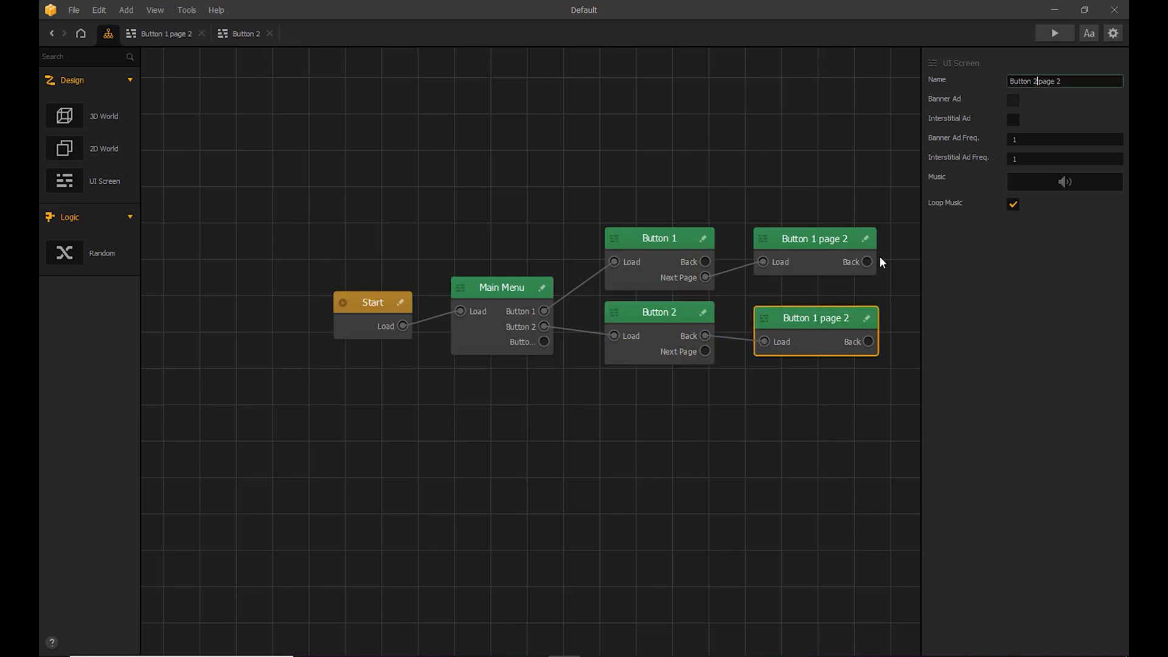
pyautogui.click(809, 364)
# Replace the Button 2 page 2 background image with Button 2 Page 2 Preview.png from the TUT APP folder.
pyautogui.click(813, 319)
pyautogui.doubleClick(813, 319)
pyautogui.click(579, 262)
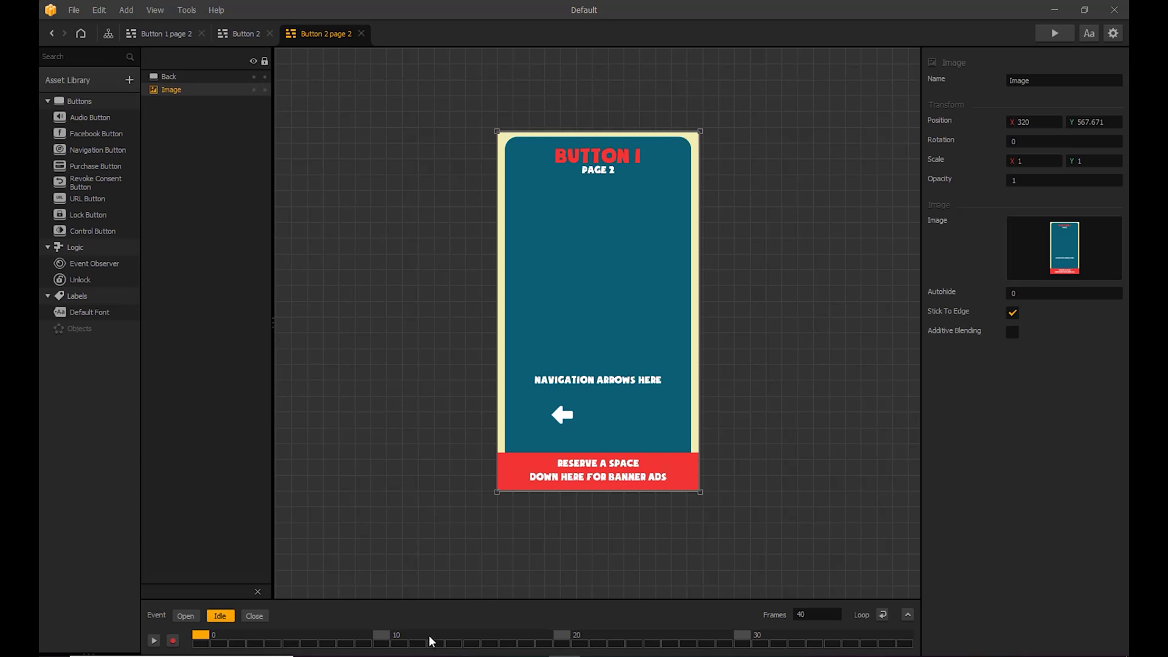
pyautogui.hotkey('alt', 'Tab')
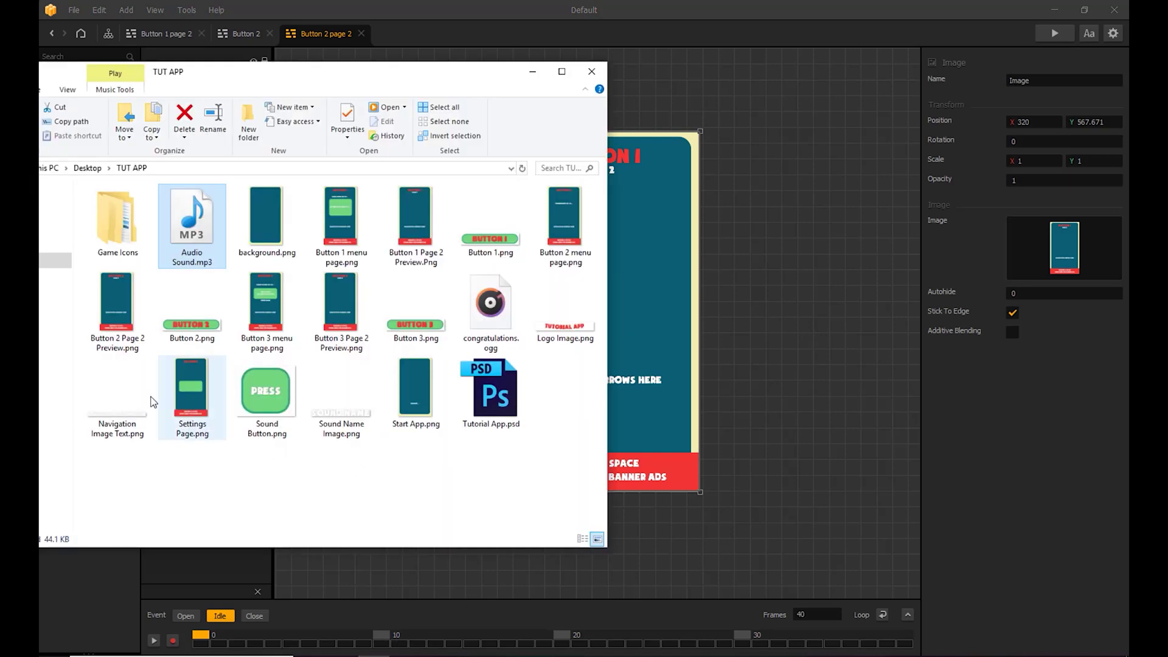
pyautogui.moveTo(117, 307); pyautogui.dragTo(1066, 258)
pyautogui.click(855, 270)
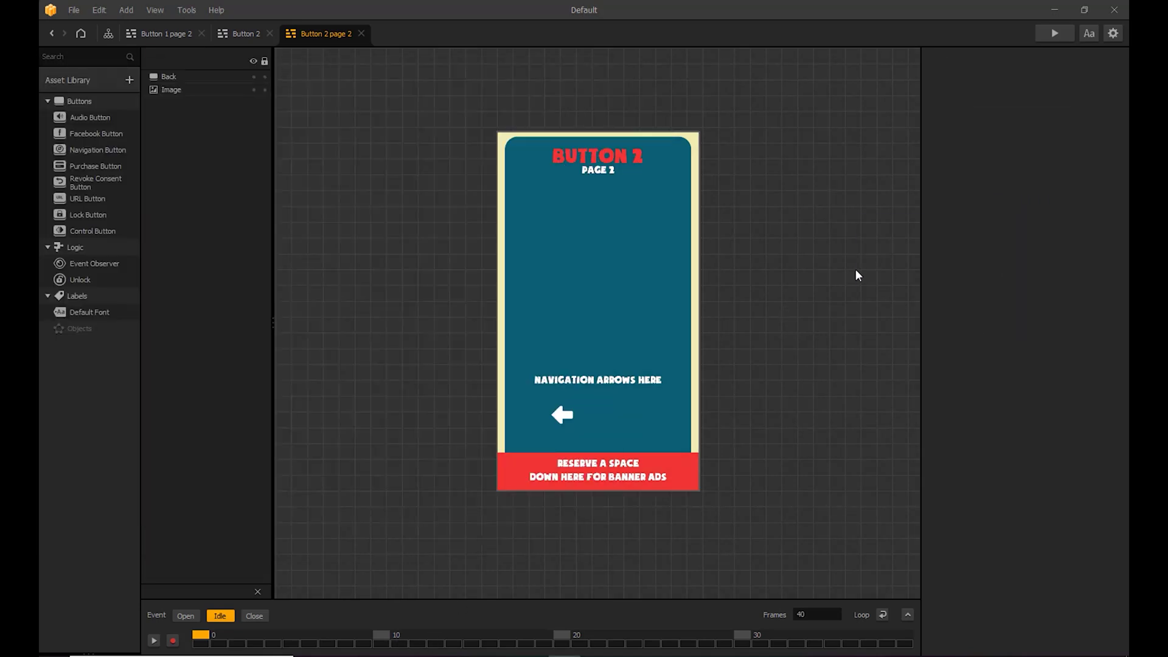
# Close the Button 1 page 2, Button 2 and Button 2 page 2 screens to return to the node map.
pyautogui.click(201, 33)
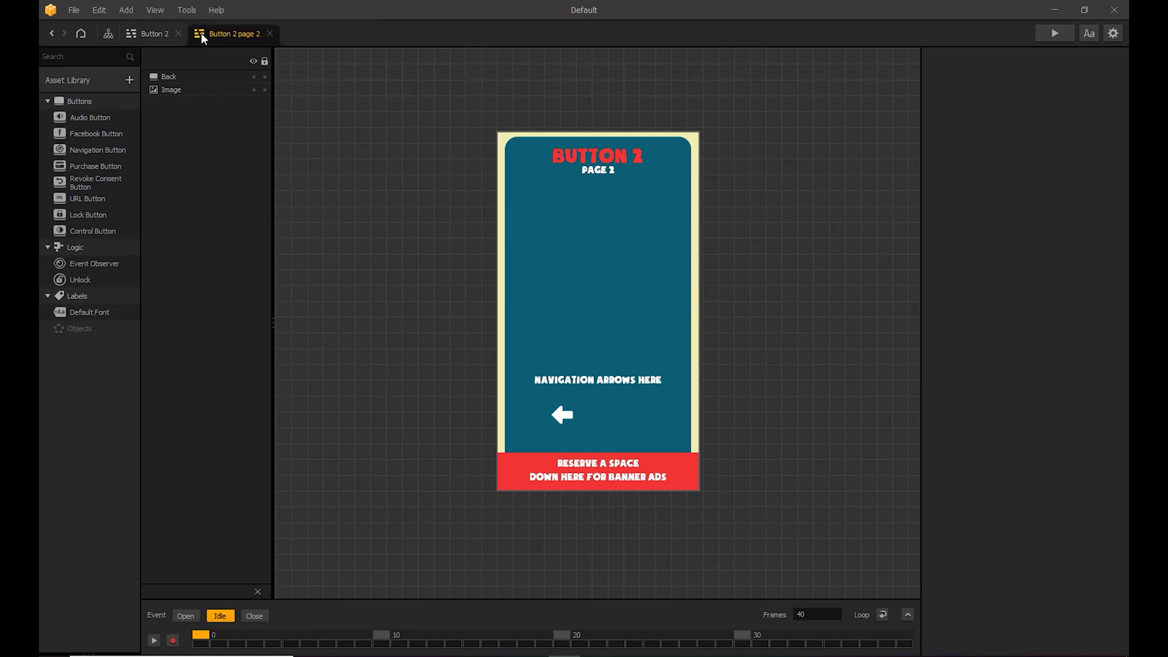
pyautogui.click(178, 33)
pyautogui.click(199, 34)
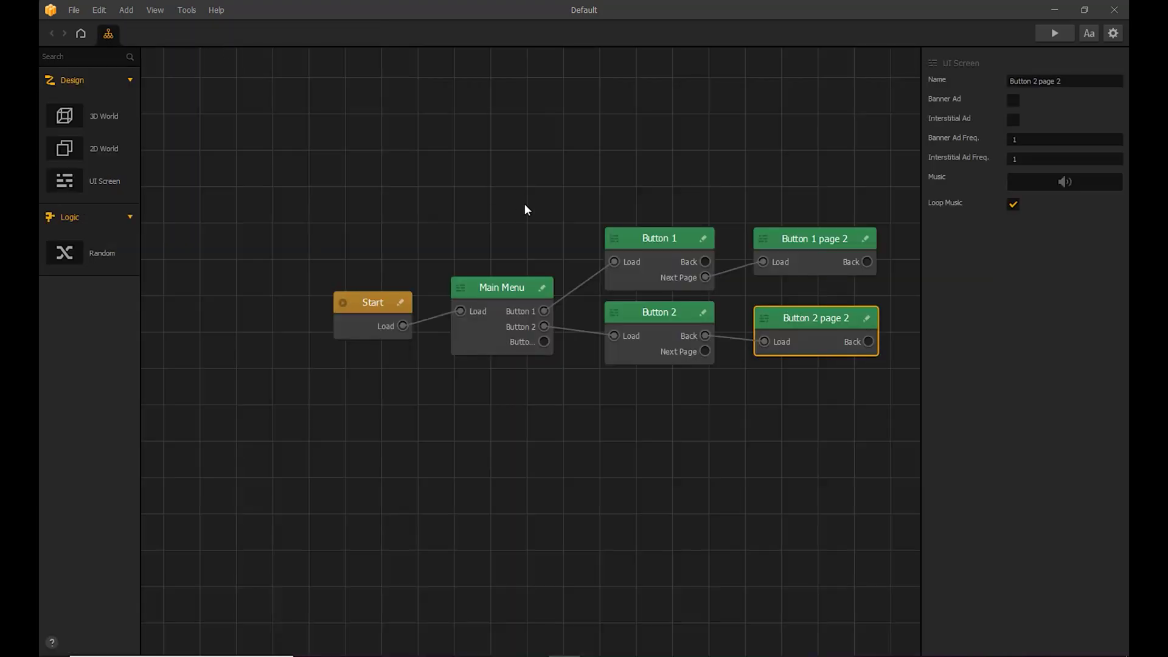
# Duplicate the Button 2 node directly below the original in the node map.
pyautogui.click(525, 155)
pyautogui.scroll(-2, 219, 258)
pyautogui.scroll(1, 834, 311)
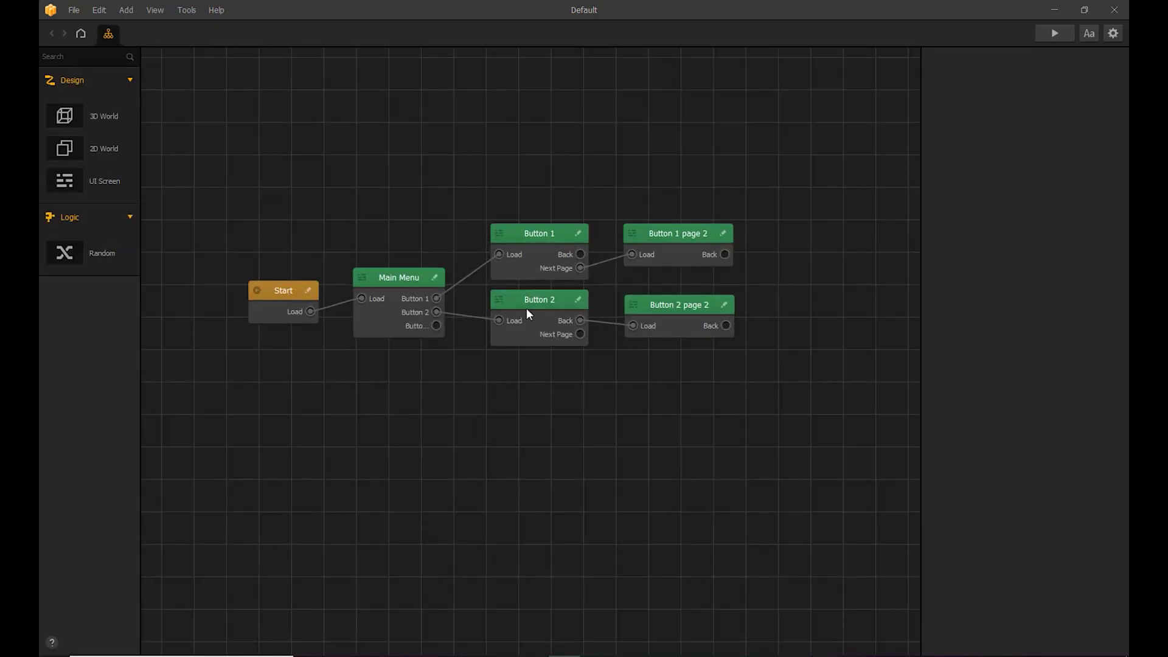
pyautogui.click(528, 304)
pyautogui.hotkey('ctrl', 'd')
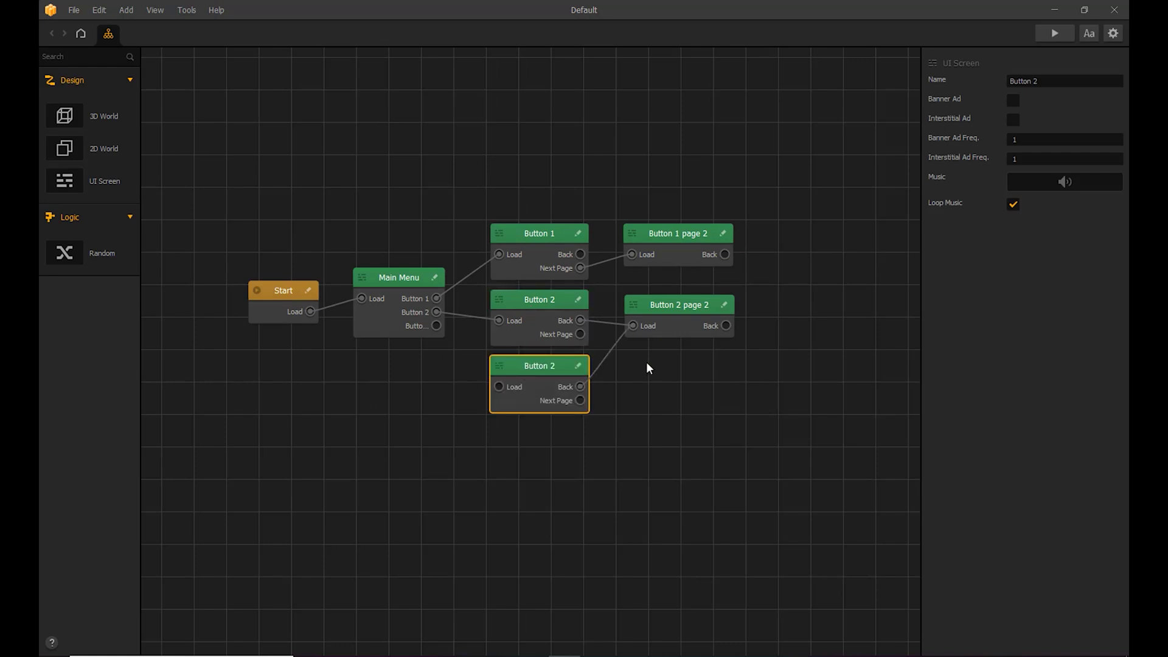
# Link the Main Menu's third button output to the duplicated Button 2 node's Load and rename the duplicate Button 3.
pyautogui.moveTo(436, 327); pyautogui.dragTo(500, 387)
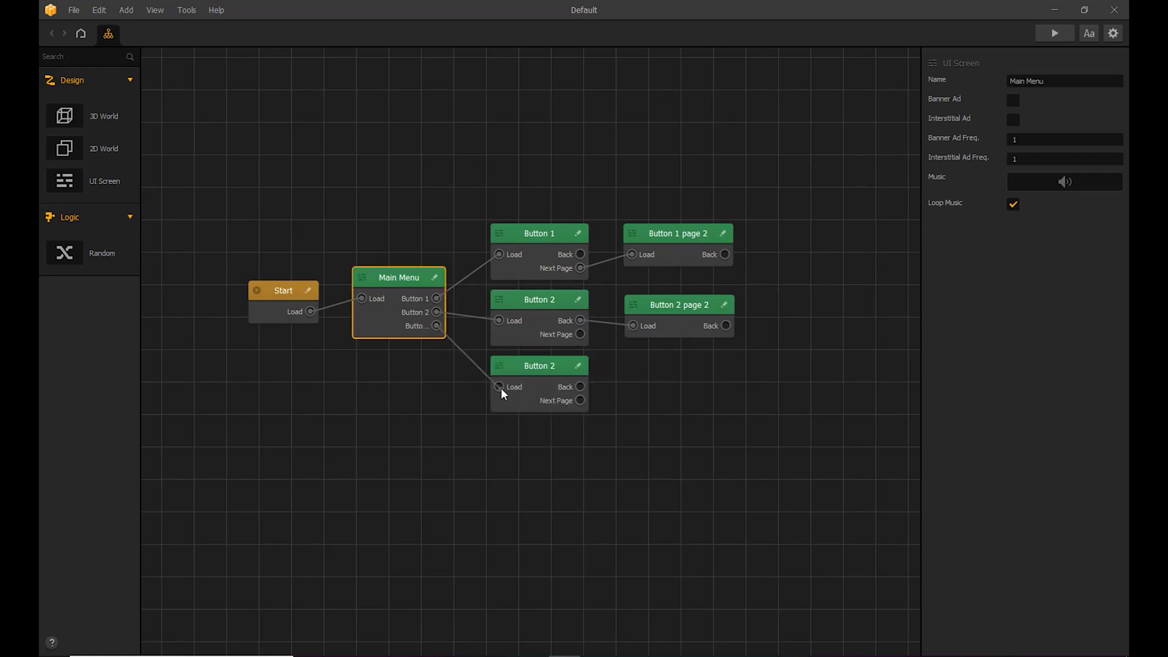
pyautogui.click(533, 368)
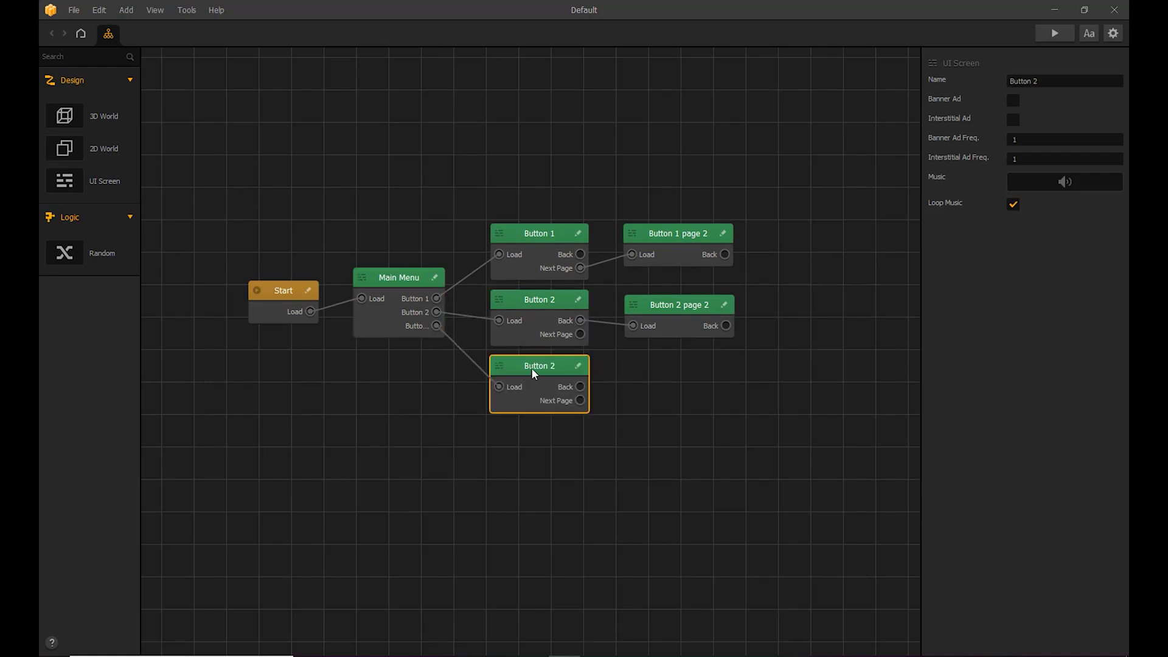
pyautogui.doubleClick(1057, 86)
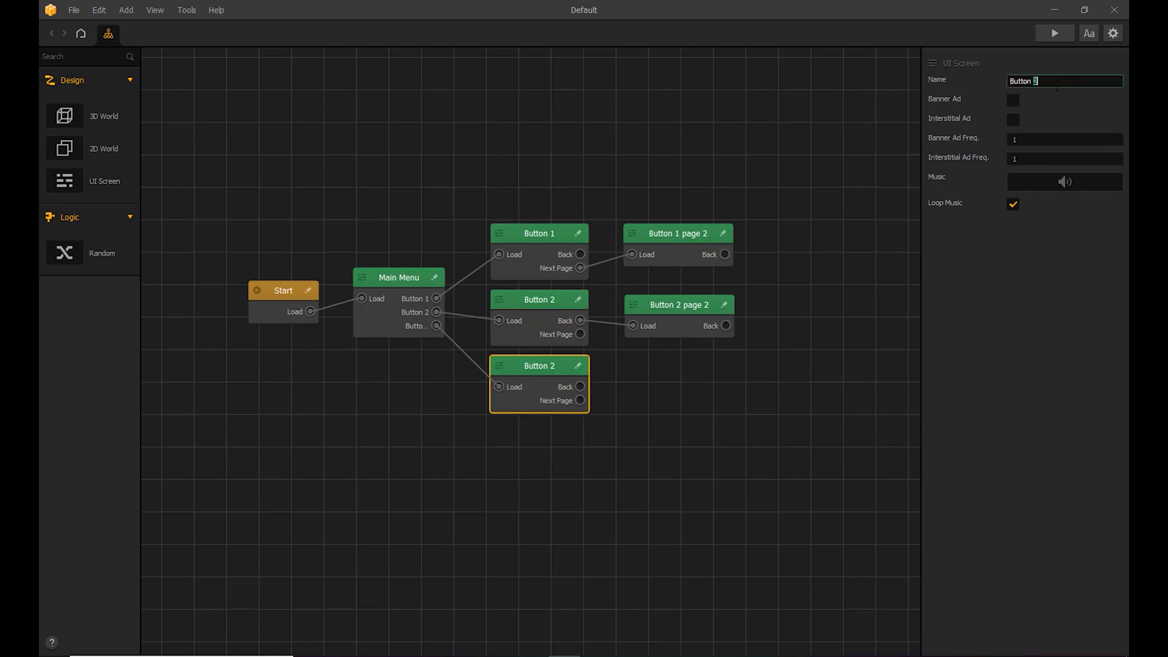
pyautogui.write('3')
pyautogui.click(676, 357)
pyautogui.click(688, 310)
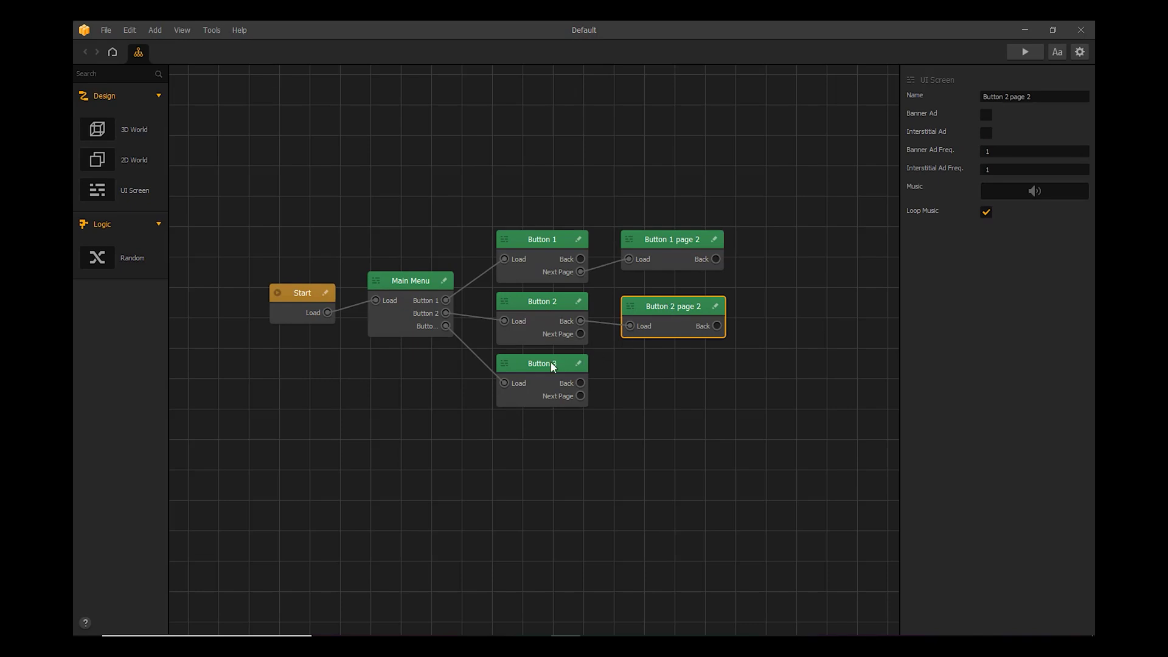
# Open the Button 3 screen and delete its green Control Button.
pyautogui.doubleClick(550, 362)
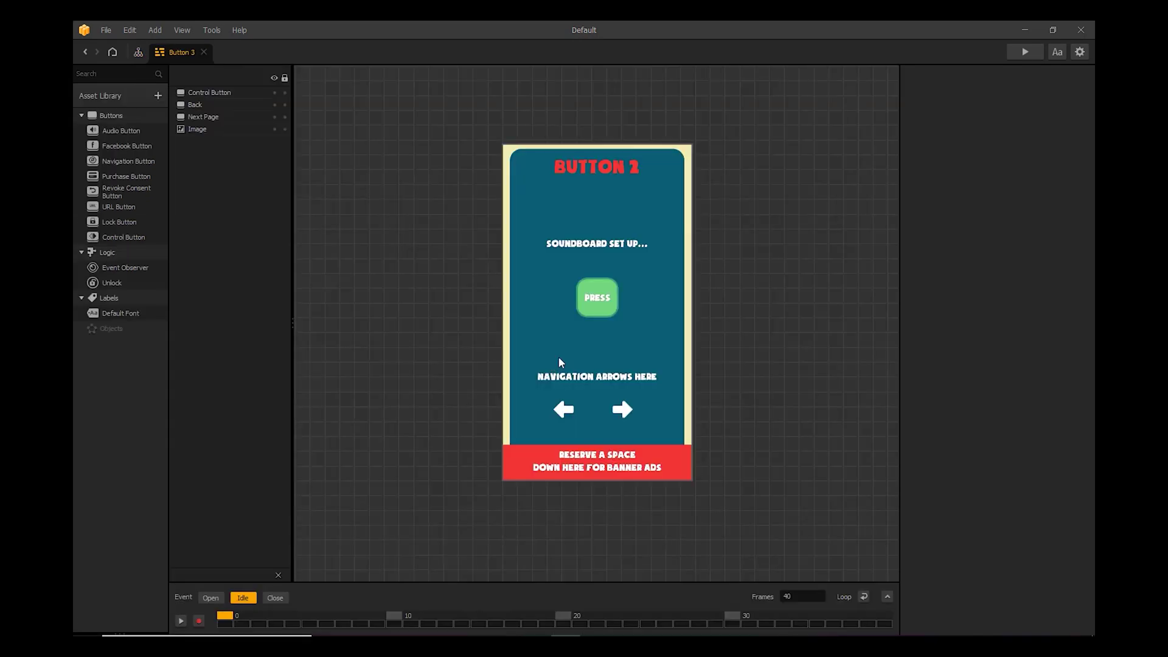
pyautogui.click(564, 255)
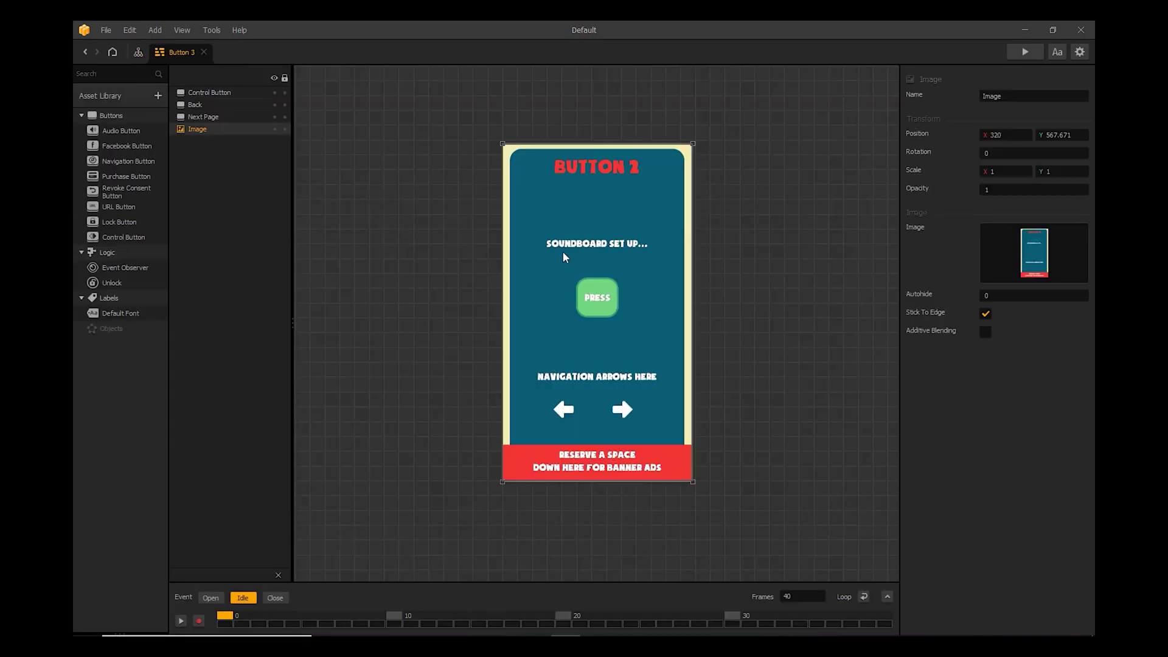
pyautogui.click(582, 293)
pyautogui.press('Delete')
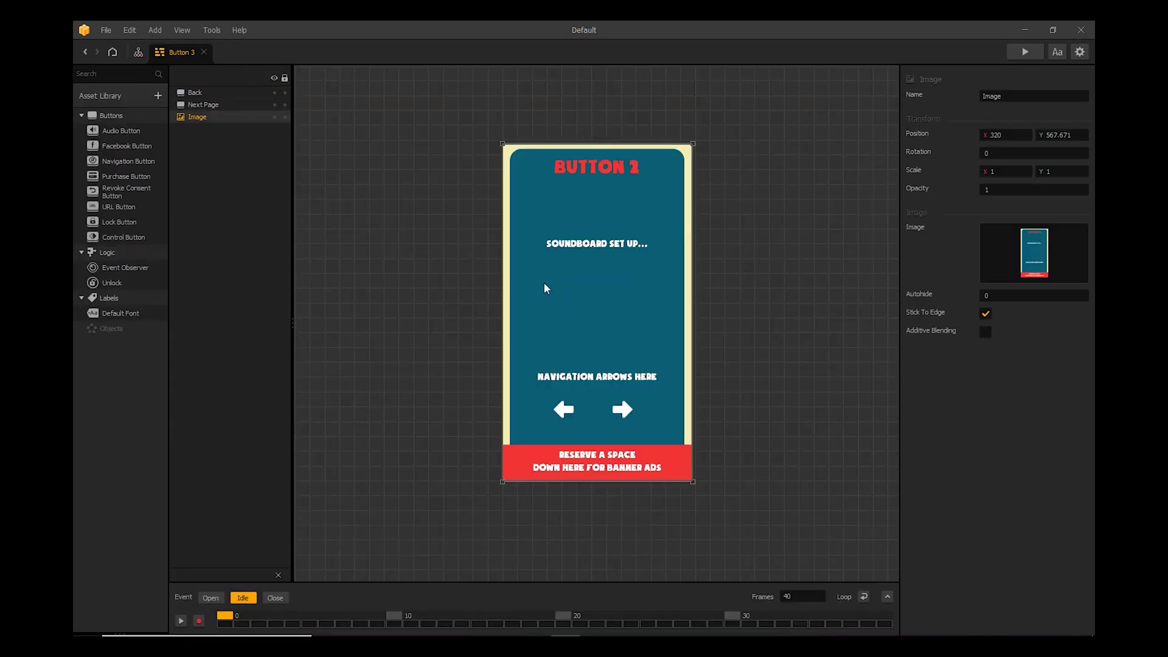
# Replace the Button 3 screen's background image with Button 3 menu page.png from the TUT APP folder.
pyautogui.hotkey('alt', 'Tab')
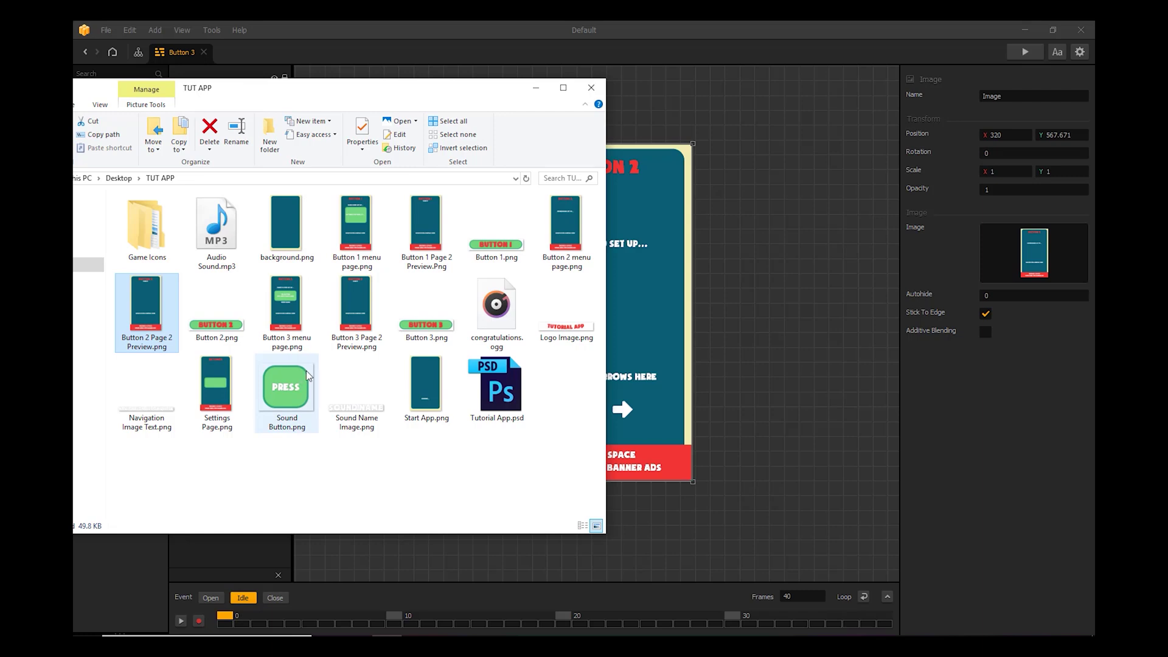
pyautogui.moveTo(283, 305); pyautogui.dragTo(1044, 240)
pyautogui.click(837, 260)
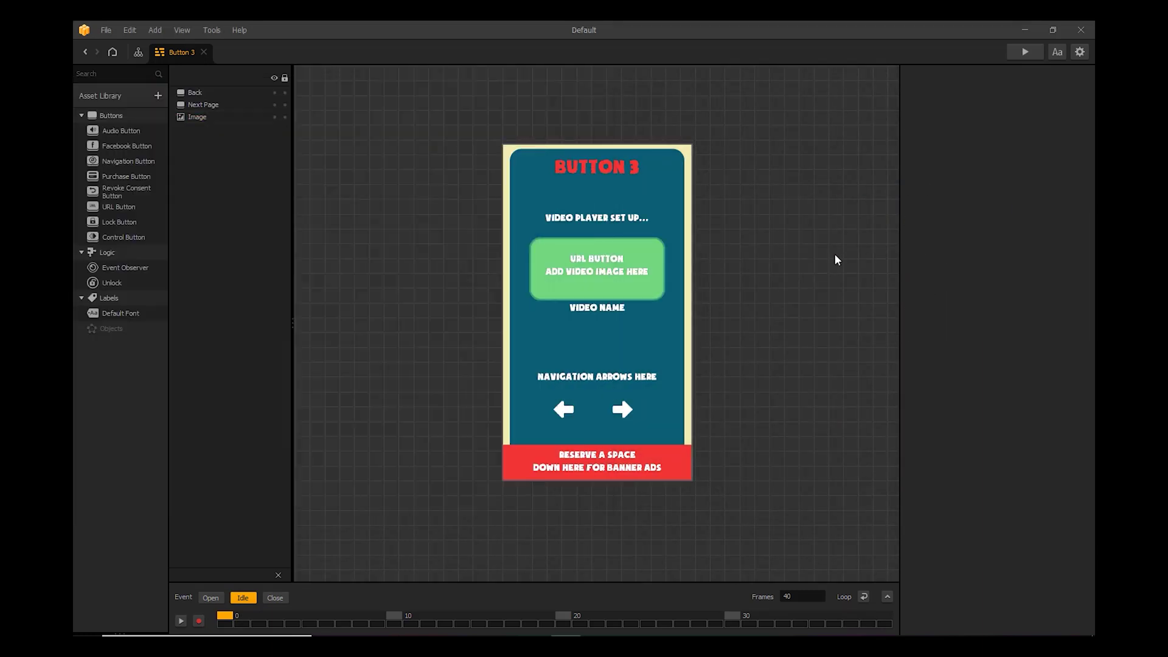
# Duplicate the Button 2 page 2 node in the node map and place the copy beside Button 3.
pyautogui.click(139, 52)
pyautogui.click(663, 312)
pyautogui.hotkey('ctrl', 'v')
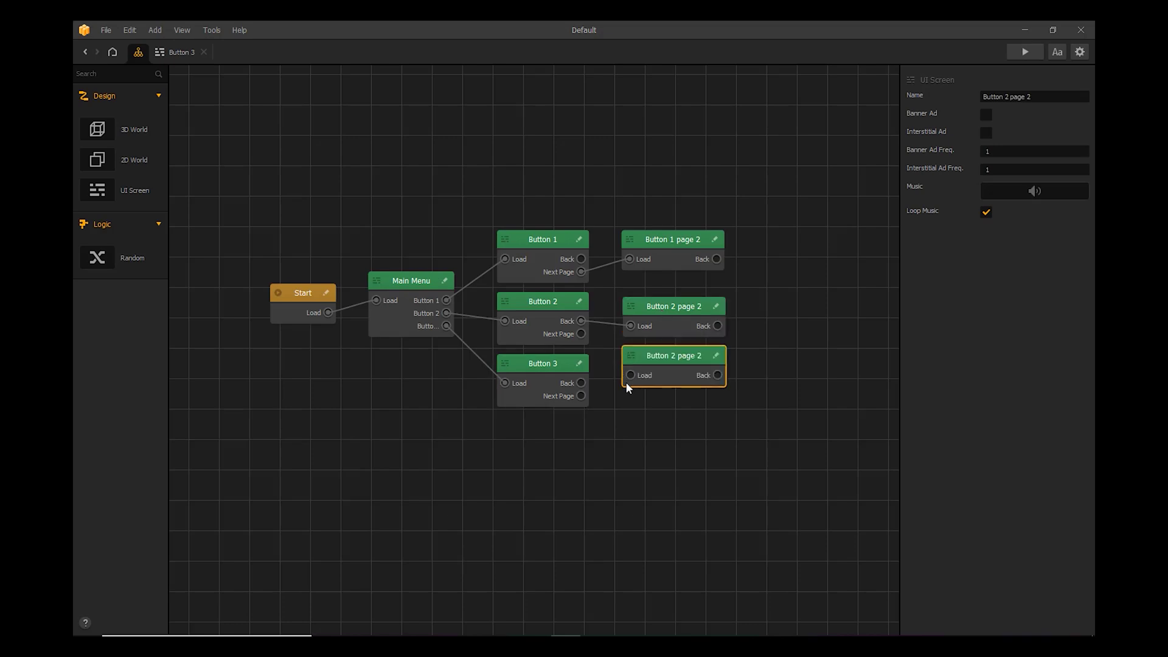
pyautogui.moveTo(647, 360); pyautogui.dragTo(648, 375)
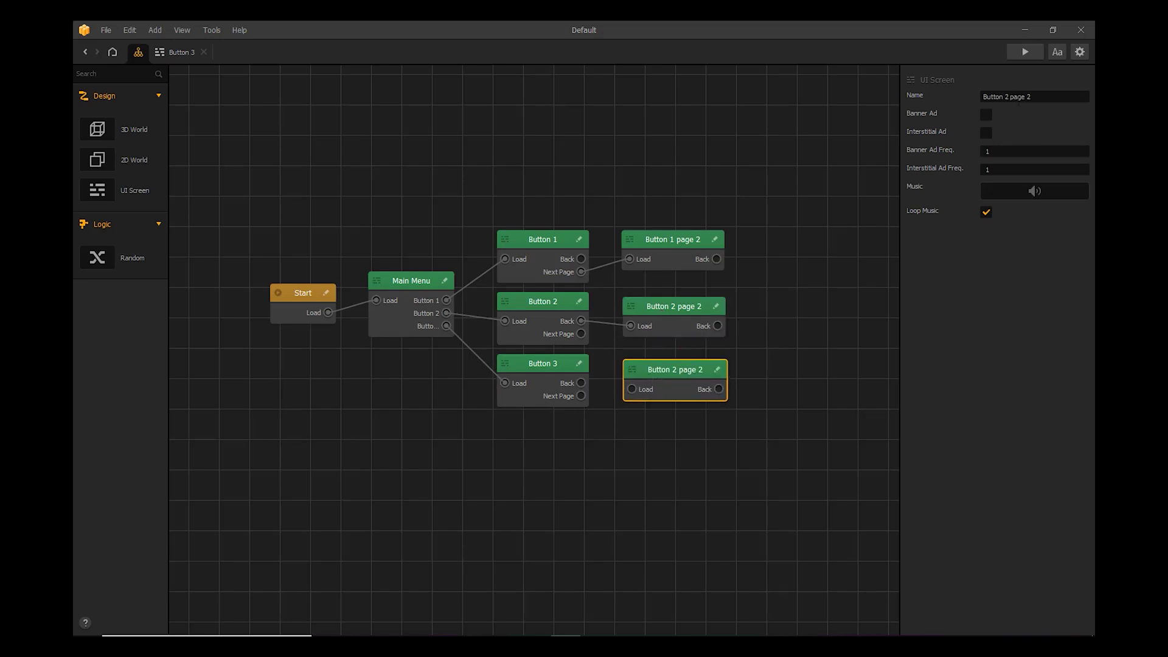
# Rename the duplicated page Button 3 page 2 and link Button 3's Back output to its Load.
pyautogui.click(1012, 97)
pyautogui.click(1034, 98)
pyautogui.write('3')
pyautogui.click(757, 338)
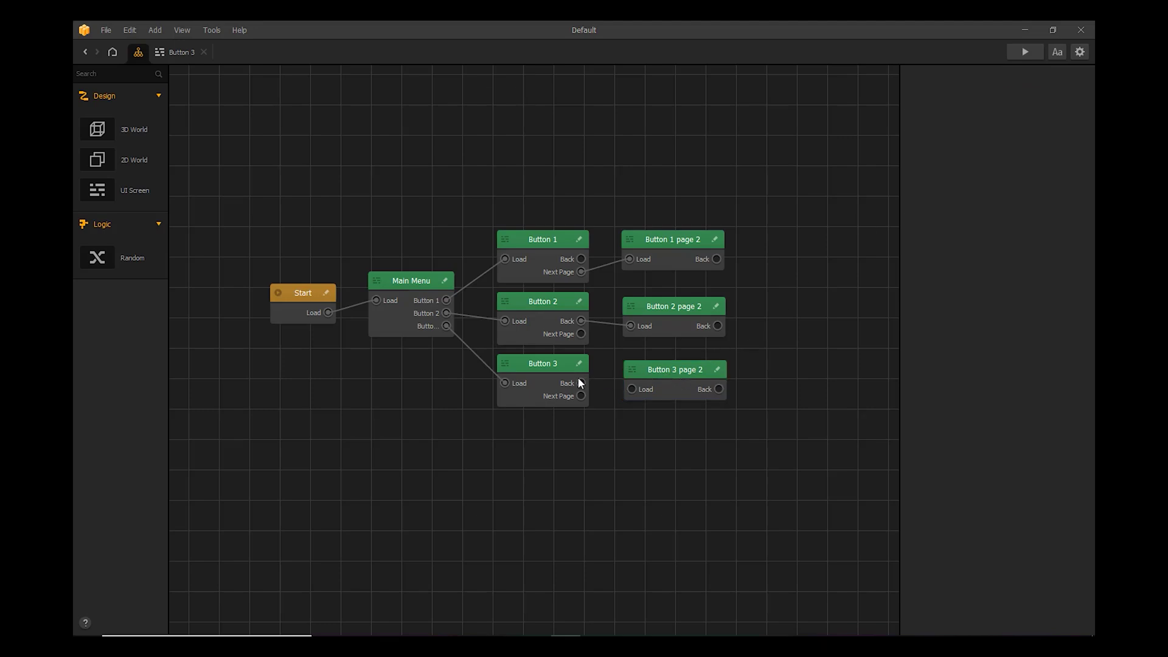
pyautogui.moveTo(581, 383); pyautogui.dragTo(631, 390)
# Replace the Button 3 page 2 background image with Button 3 Page 2 Preview.png from the TUT APP folder.
pyautogui.doubleClick(665, 374)
pyautogui.click(195, 104)
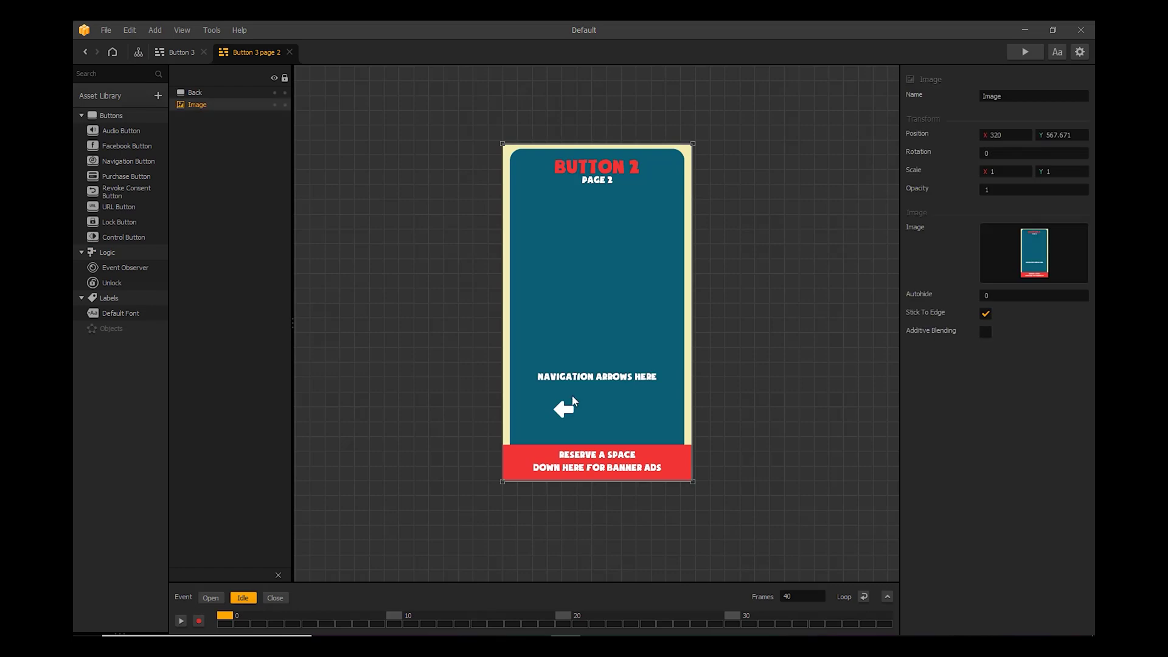
pyautogui.hotkey('alt', 'Tab')
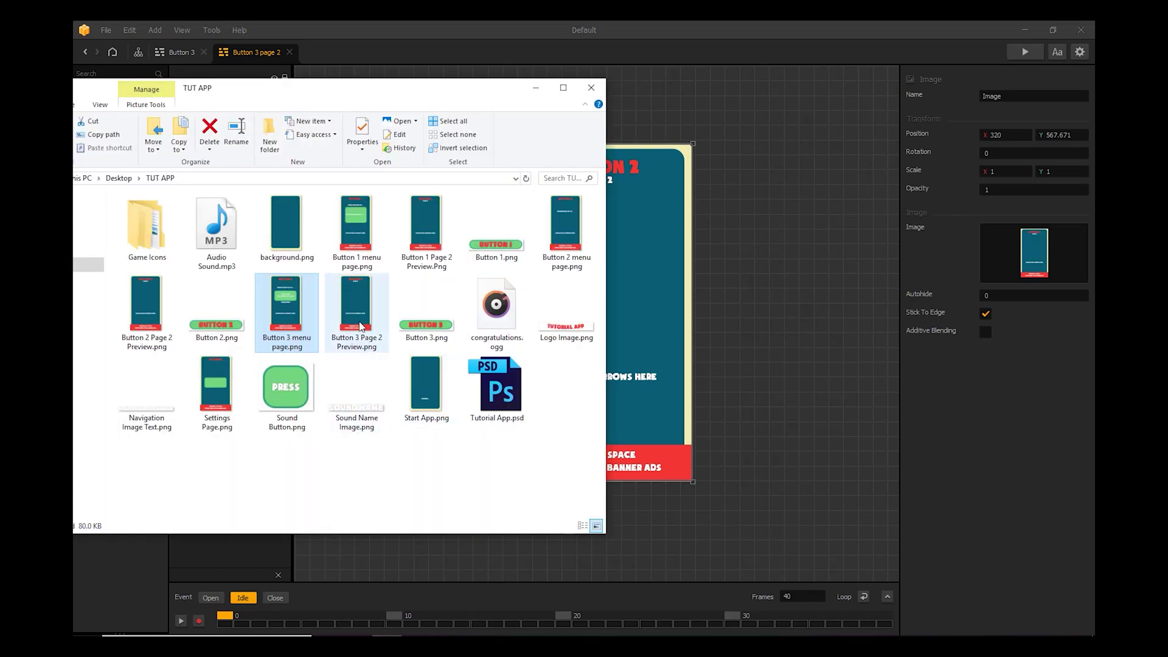
pyautogui.moveTo(359, 313); pyautogui.dragTo(1031, 268)
pyautogui.click(595, 290)
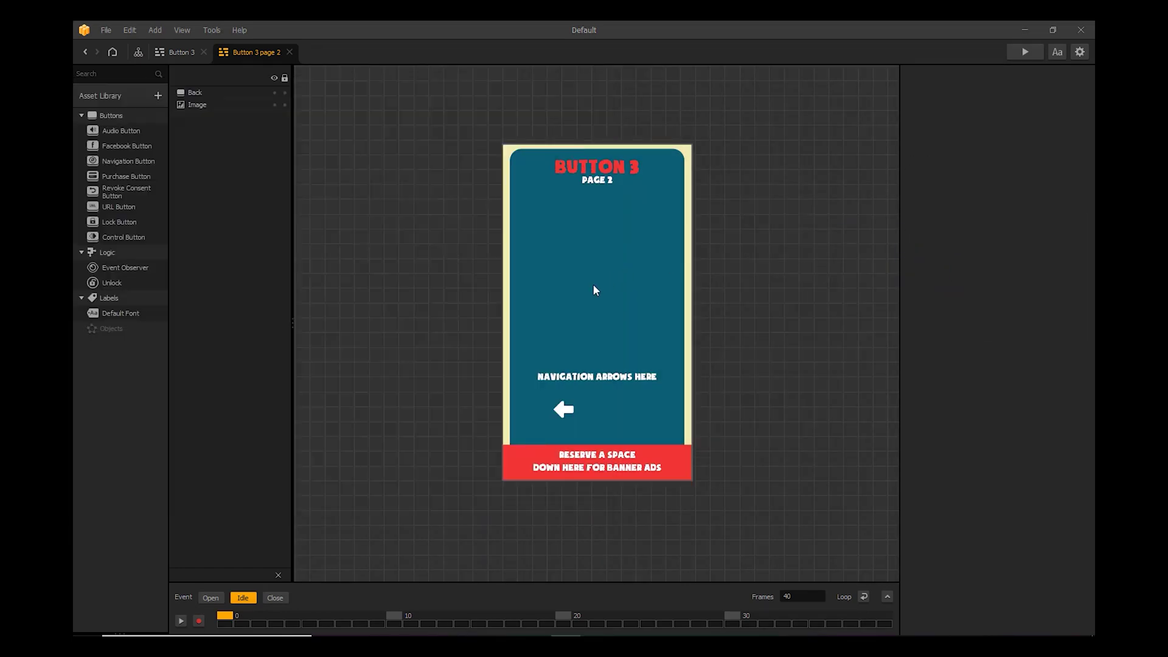
# Add a URL Button to the Button 3 screen and stretch it over the green video placeholder, to a scale of about 4.45 by 2.05.
pyautogui.click(186, 53)
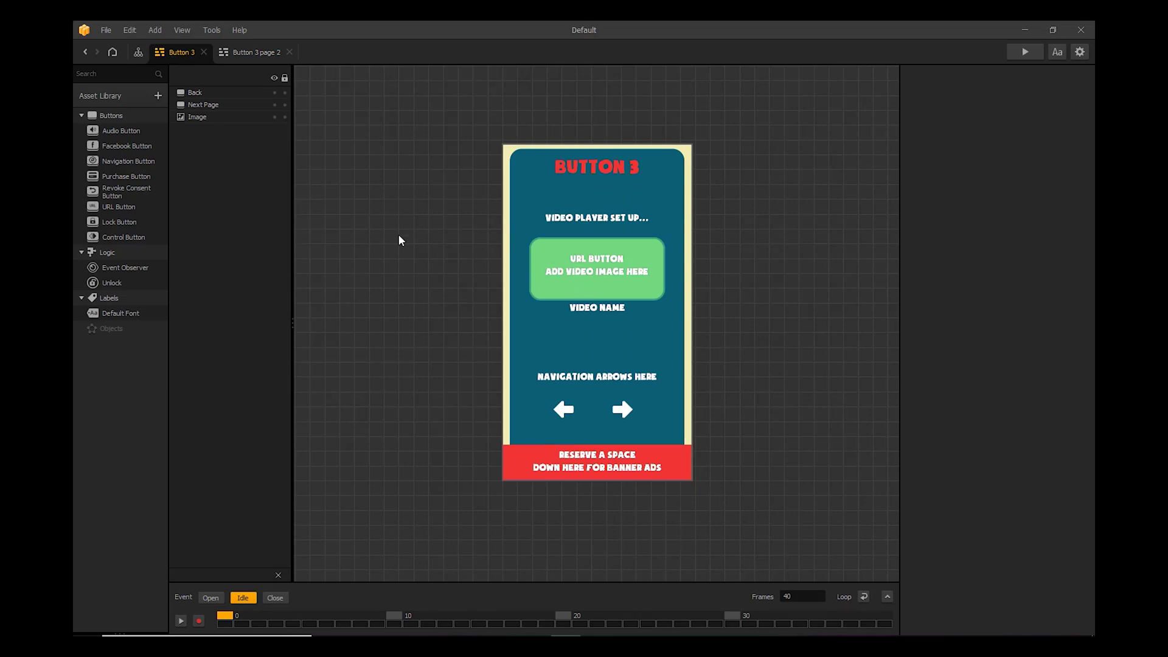
pyautogui.moveTo(118, 207); pyautogui.dragTo(531, 239)
pyautogui.moveTo(611, 290); pyautogui.dragTo(658, 299)
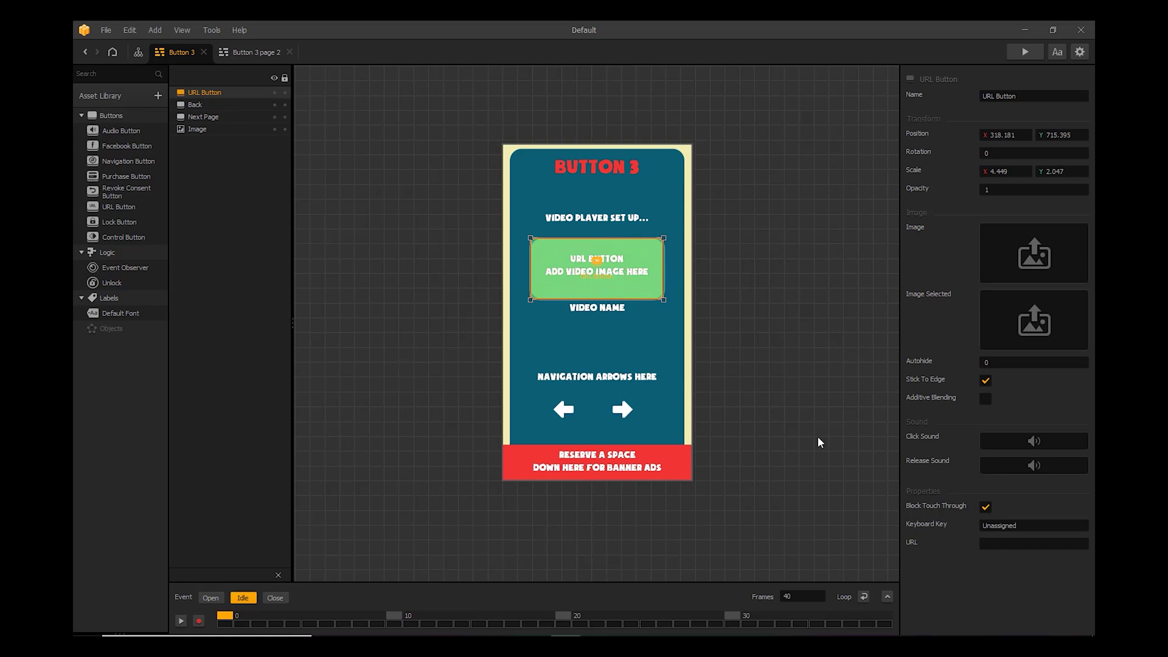
pyautogui.click(1013, 545)
pyautogui.write('https://www.youtube.com/watch?v=fccOT2bj59Y')
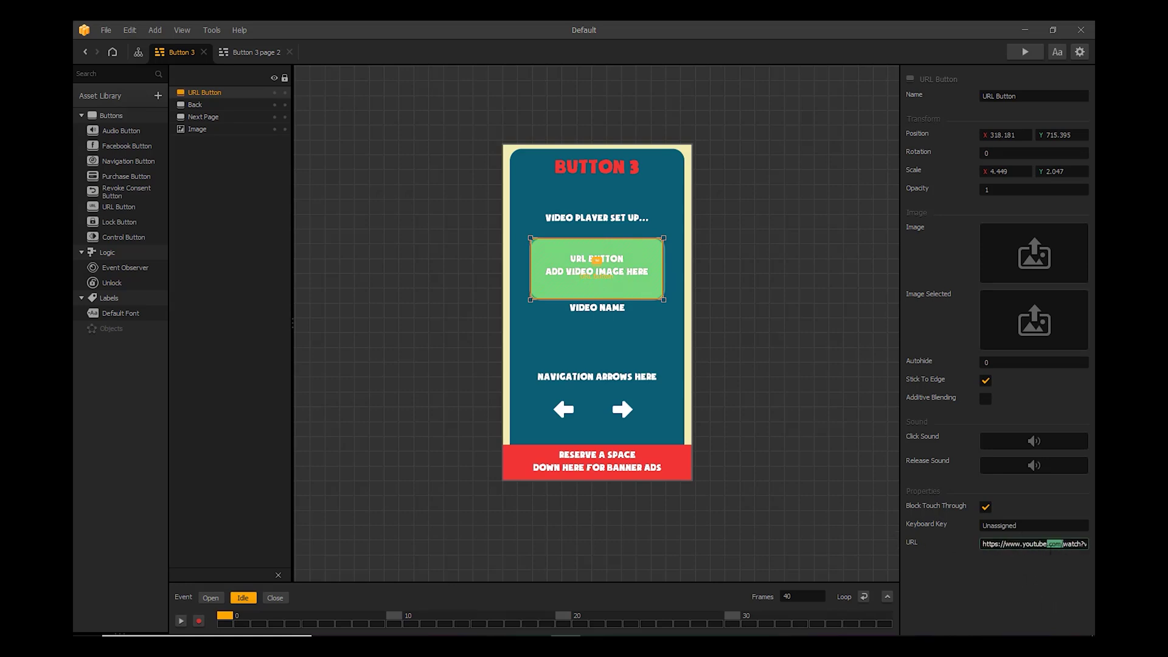
pyautogui.click(850, 483)
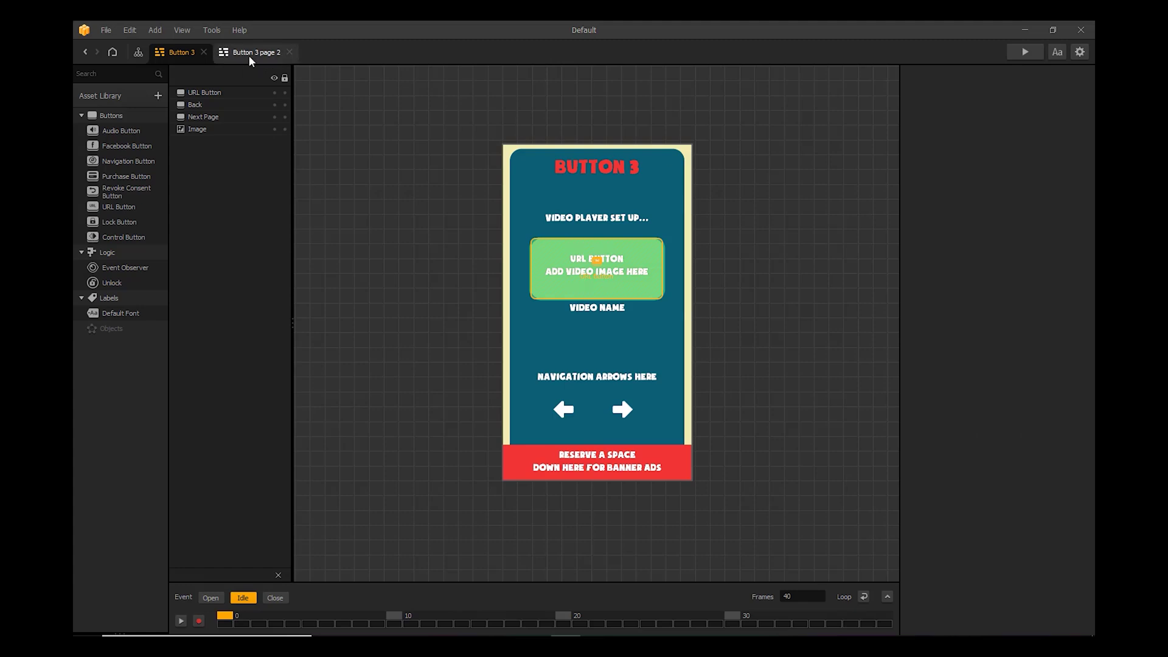
# Open the Start screen from the node map and set the Your Logo image to Logo Image.png.
pyautogui.click(139, 55)
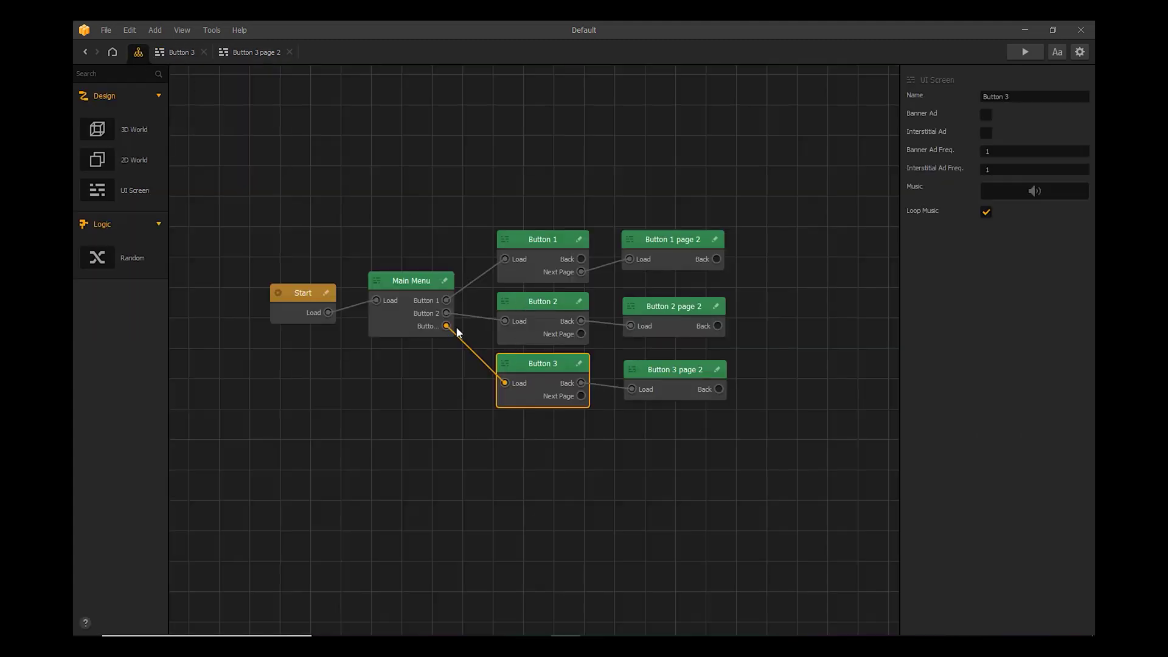
pyautogui.click(278, 292)
pyautogui.doubleClick(278, 292)
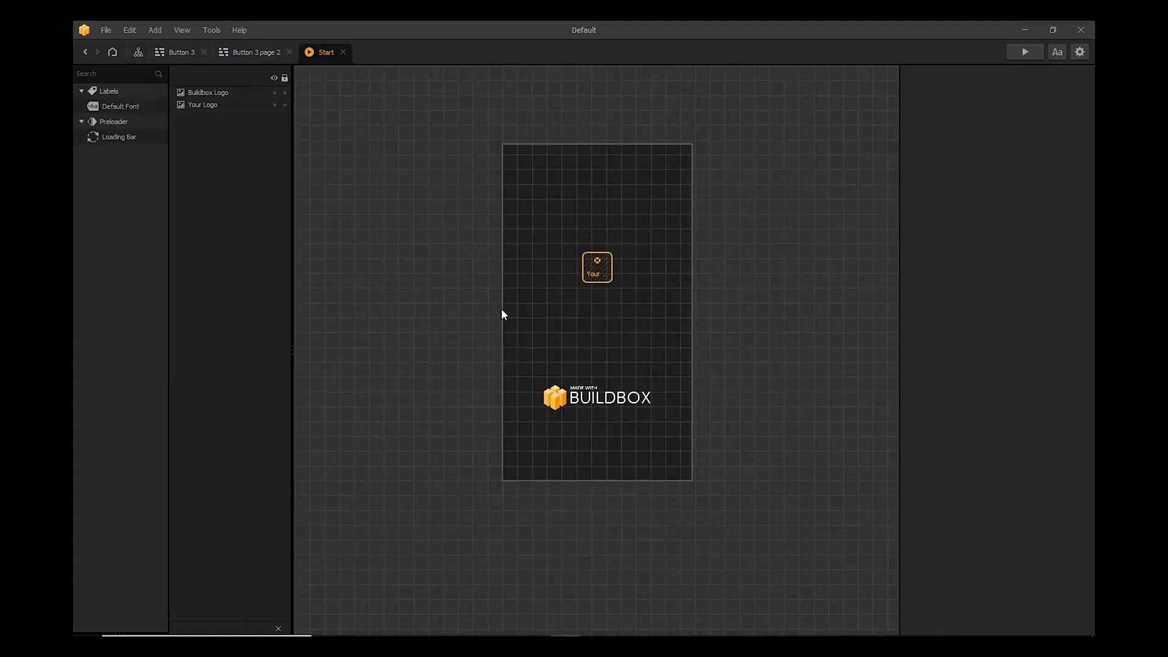
pyautogui.click(597, 266)
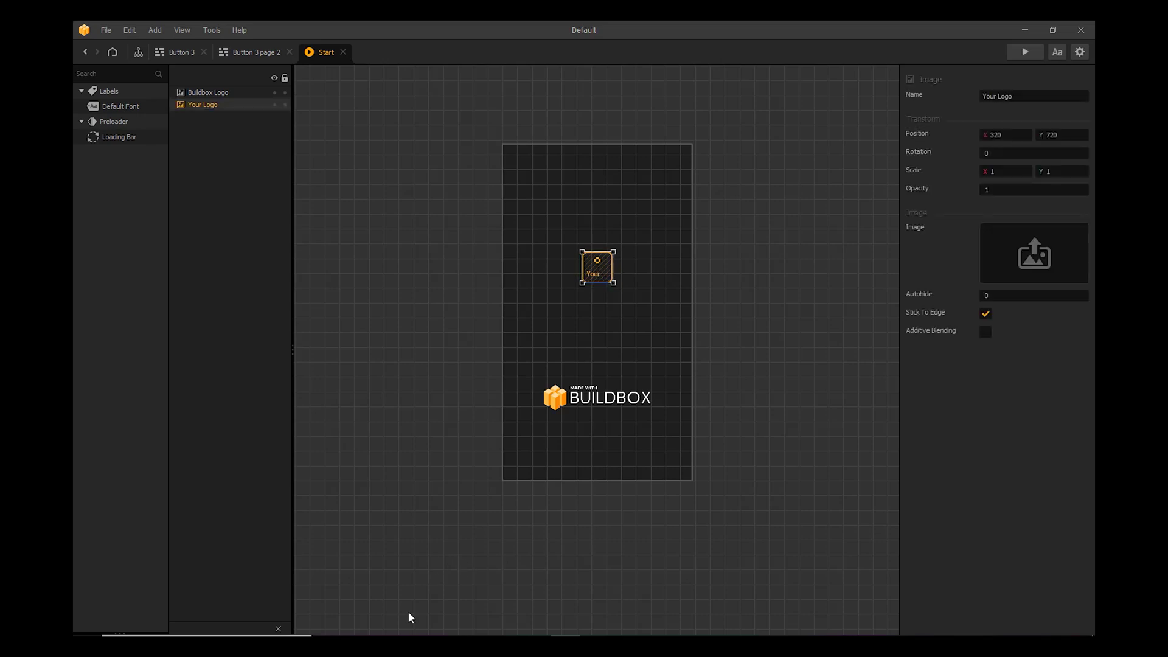
pyautogui.click(387, 636)
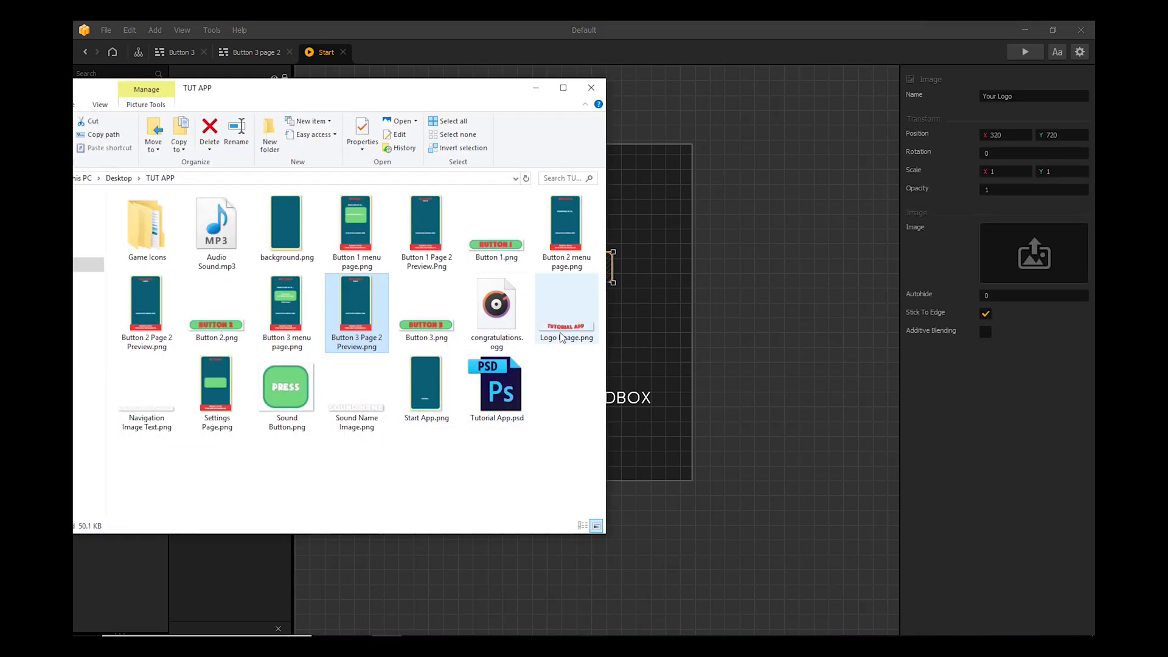
pyautogui.moveTo(561, 333); pyautogui.dragTo(1039, 259)
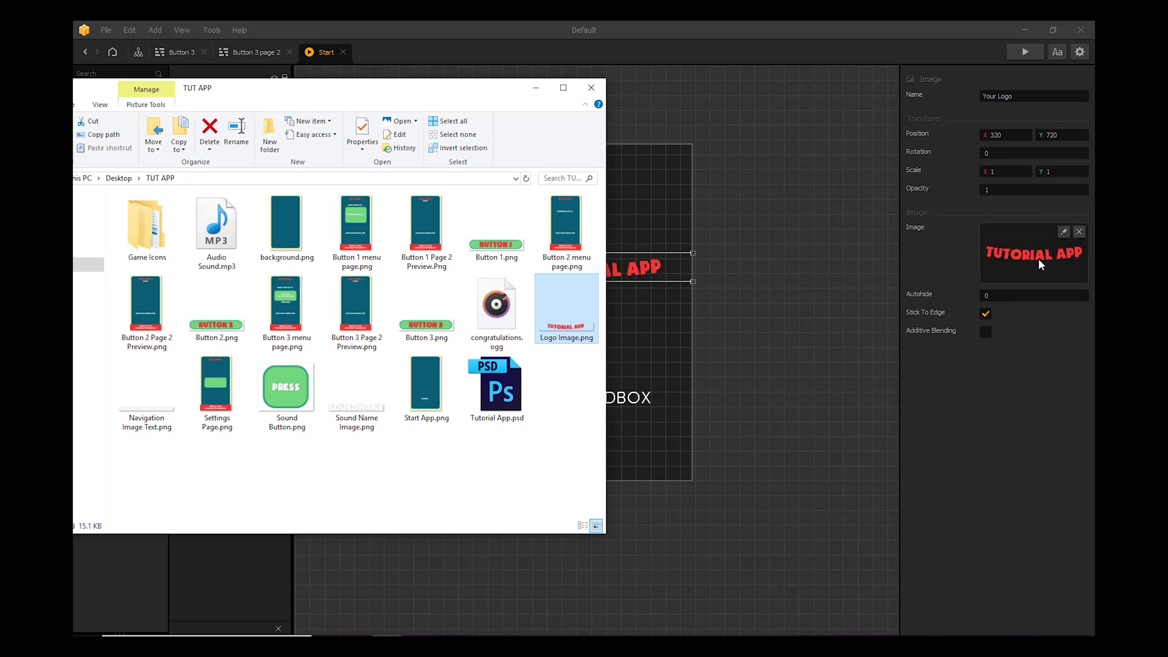
pyautogui.click(795, 273)
pyautogui.click(614, 274)
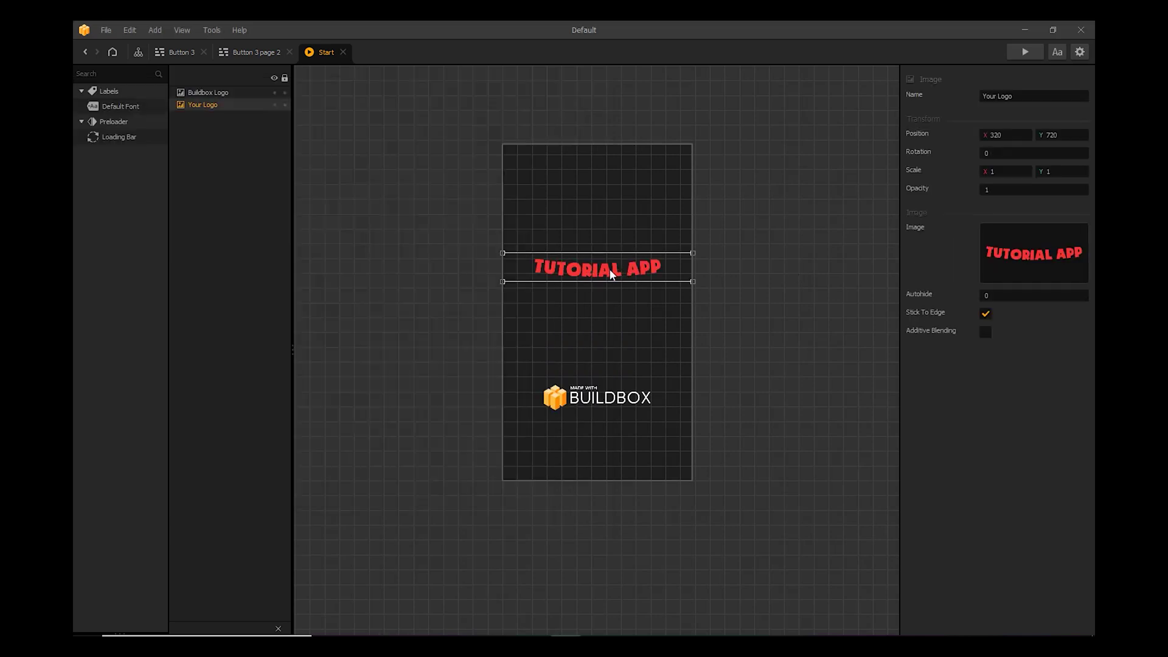
# Add background.png from the TUT APP folder to the Start screen as an image behind the logos.
pyautogui.hotkey('alt', 'Tab')
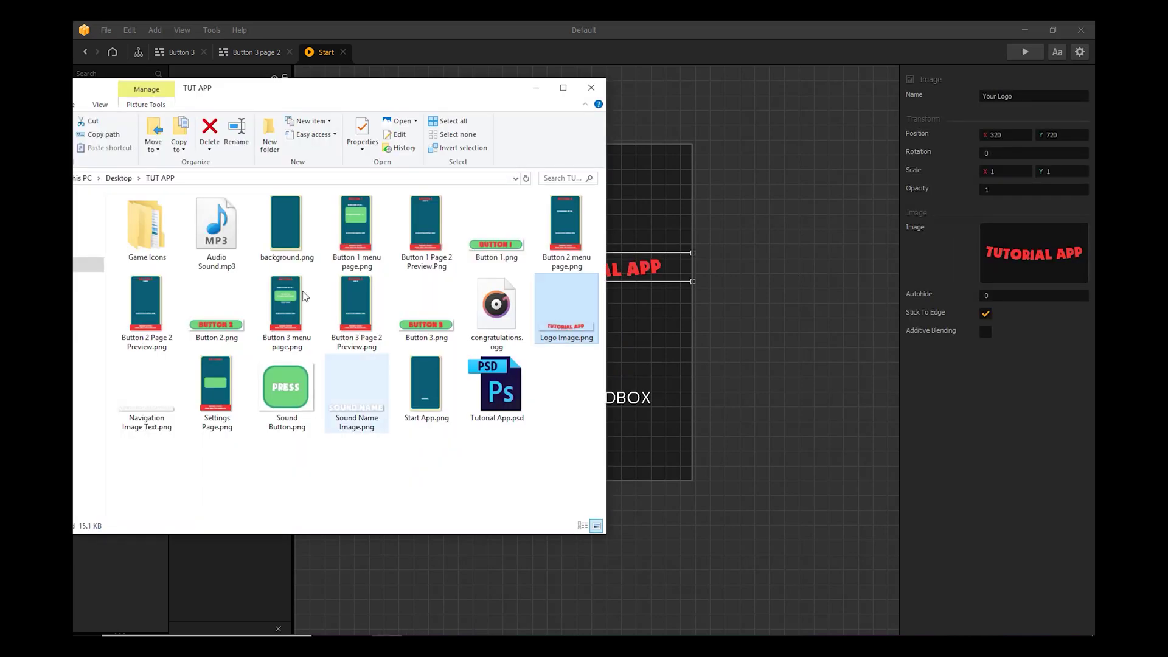
pyautogui.moveTo(286, 226); pyautogui.dragTo(735, 261)
pyautogui.click(536, 87)
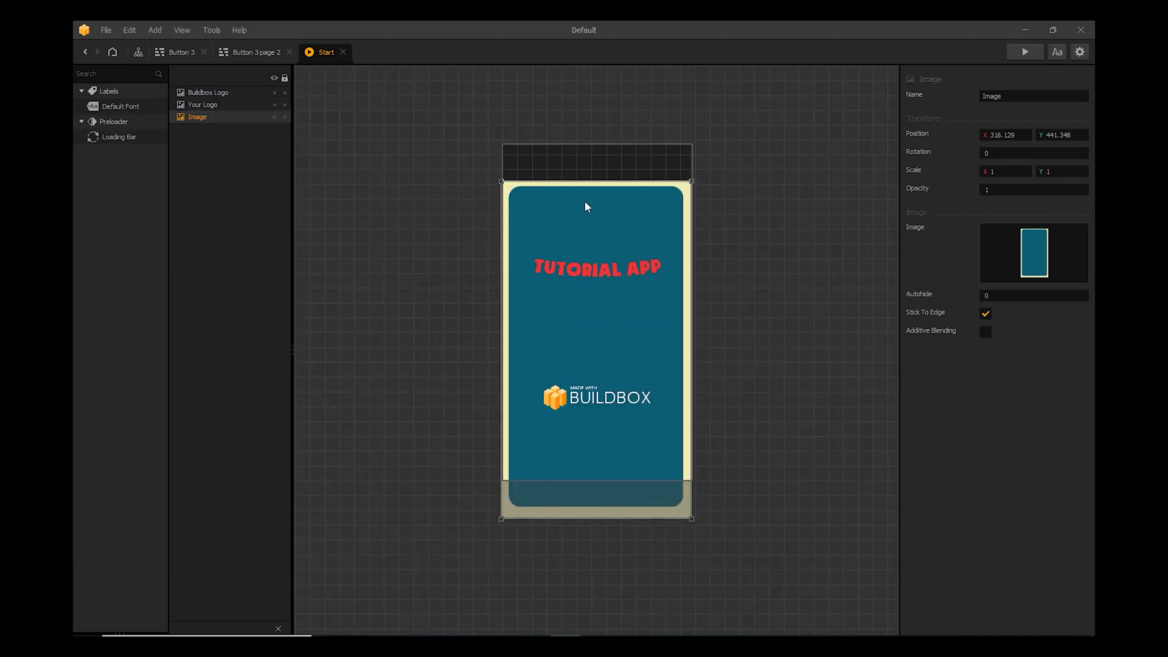
# Nudge the Start screen's background image vertically to about Y 567 so it fills the frame, and lock it.
pyautogui.press('Up')
pyautogui.press('Up')
pyautogui.press('Up')
pyautogui.press('Up')
pyautogui.press('Up')
pyautogui.press('Up')
pyautogui.press('Up')
pyautogui.press('Up')
pyautogui.press('Up')
pyautogui.press('Up')
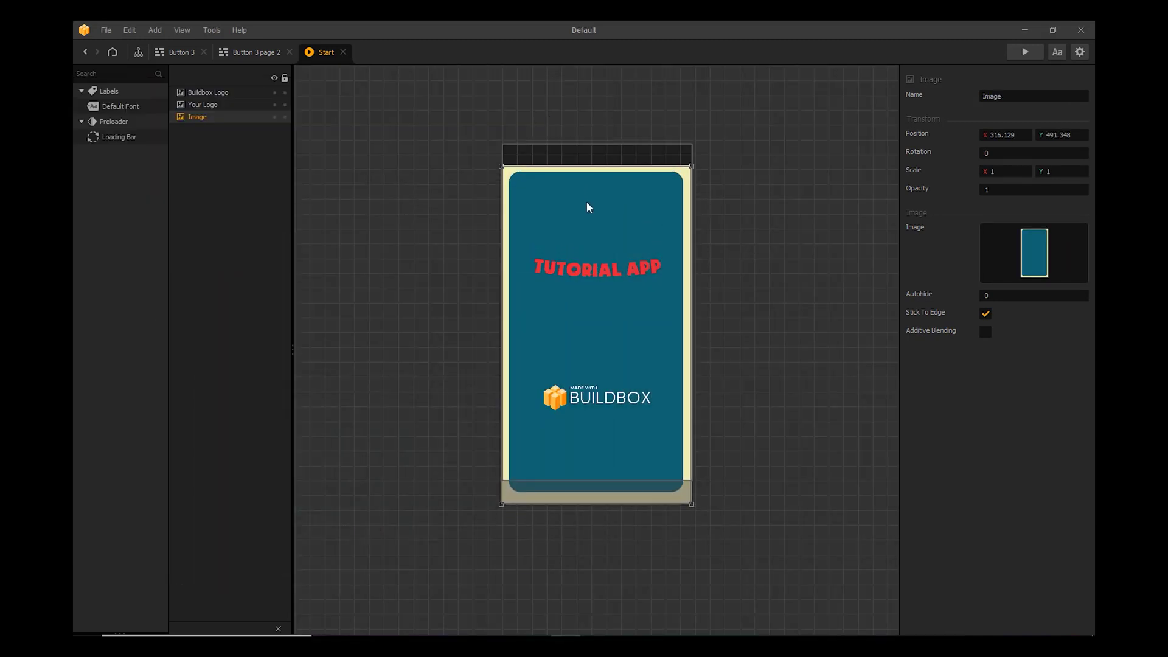
pyautogui.press('Up')
pyautogui.press('Up')
pyautogui.press('Up')
pyautogui.press('Up')
pyautogui.press('Up')
pyautogui.press('Up')
pyautogui.press('Up')
pyautogui.press('Up')
pyautogui.press('Up')
pyautogui.press('Up')
pyautogui.press('Up')
pyautogui.press('Up')
pyautogui.press('Up')
pyautogui.press('Up')
pyautogui.press('Up')
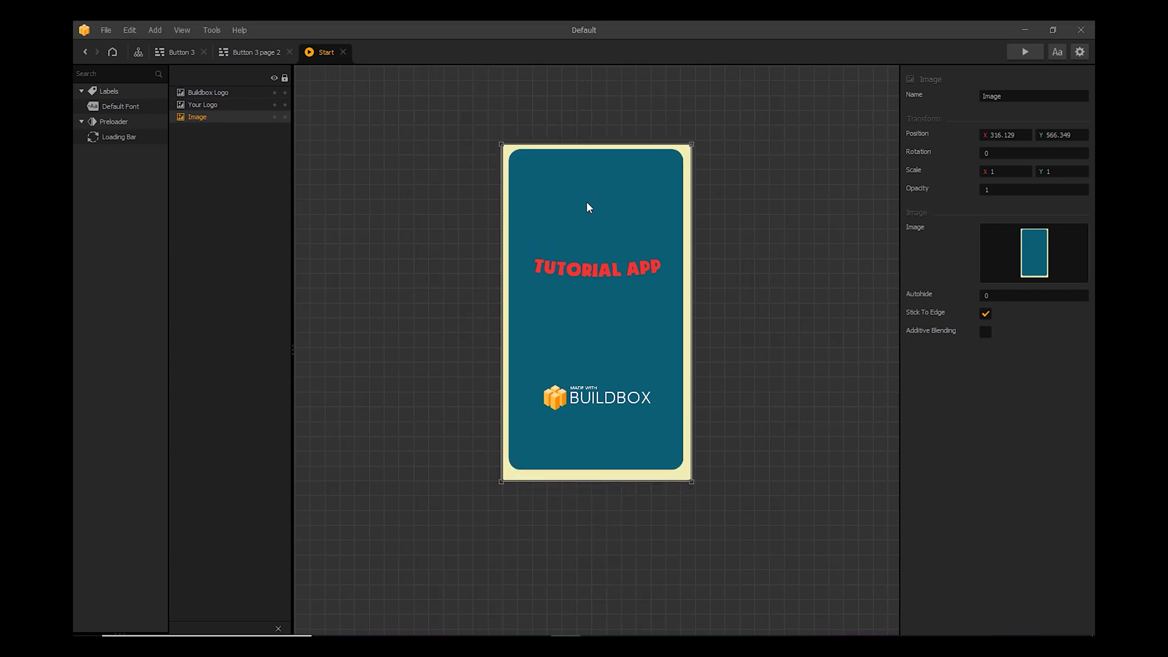
pyautogui.press('Down')
pyautogui.press('Down')
pyautogui.press('Down')
pyautogui.press('Down')
pyautogui.click(375, 140)
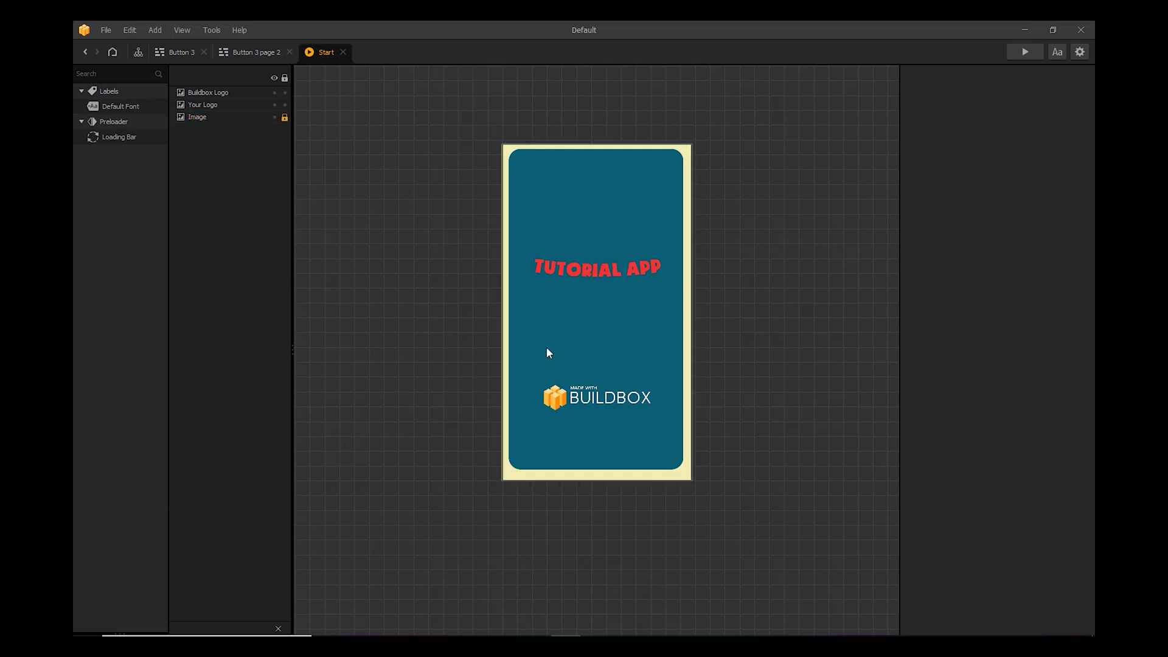
# Move the Buildbox logo up to just beneath the Tutorial App logo on the Start screen.
pyautogui.click(561, 402)
pyautogui.moveTo(561, 403); pyautogui.dragTo(560, 316)
pyautogui.click(449, 316)
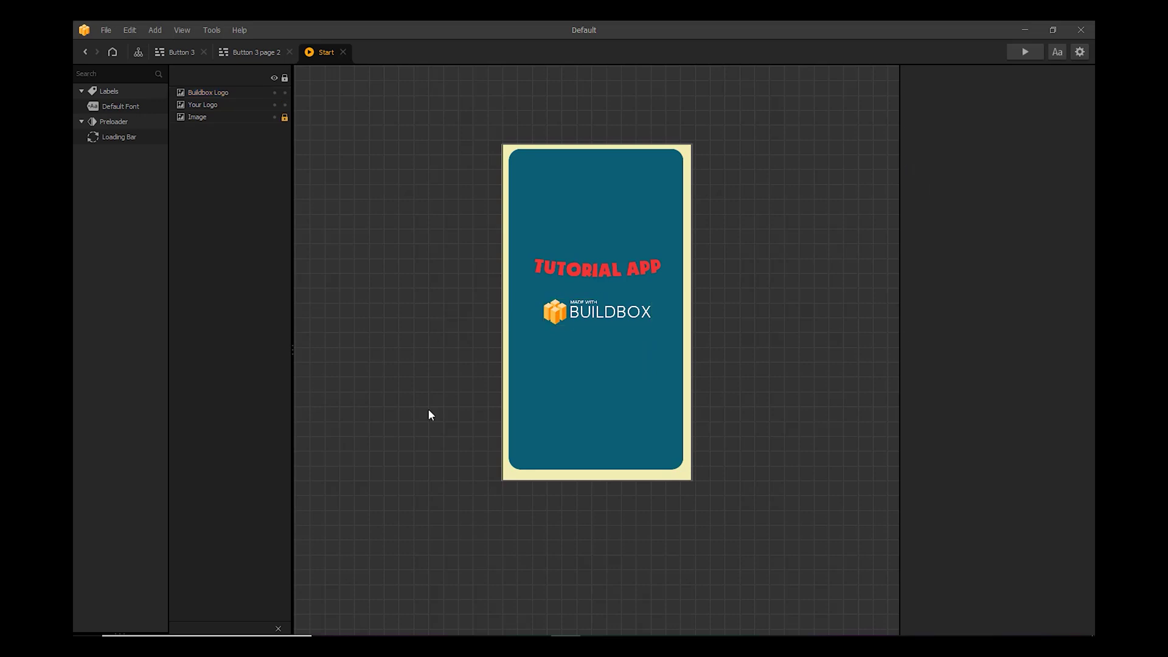
# Replace the Start screen's locked background image with Start App.png from the TUT APP folder.
pyautogui.click(387, 645)
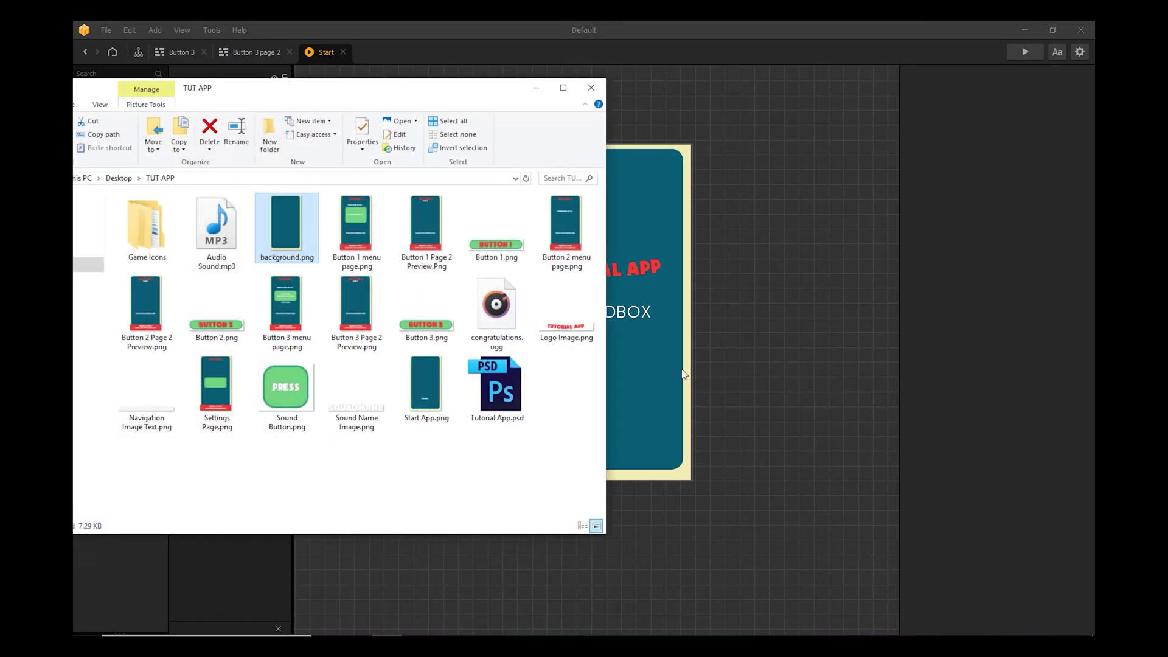
pyautogui.click(651, 360)
pyautogui.click(238, 119)
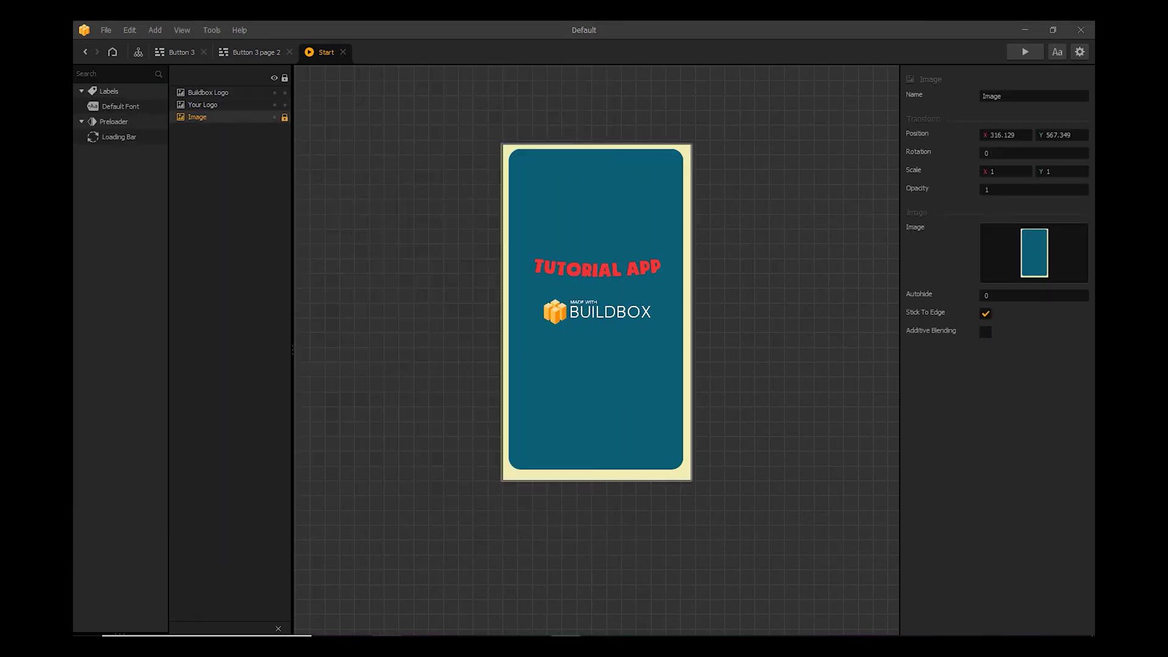
pyautogui.click(387, 645)
pyautogui.moveTo(426, 390); pyautogui.dragTo(1013, 255)
pyautogui.click(826, 288)
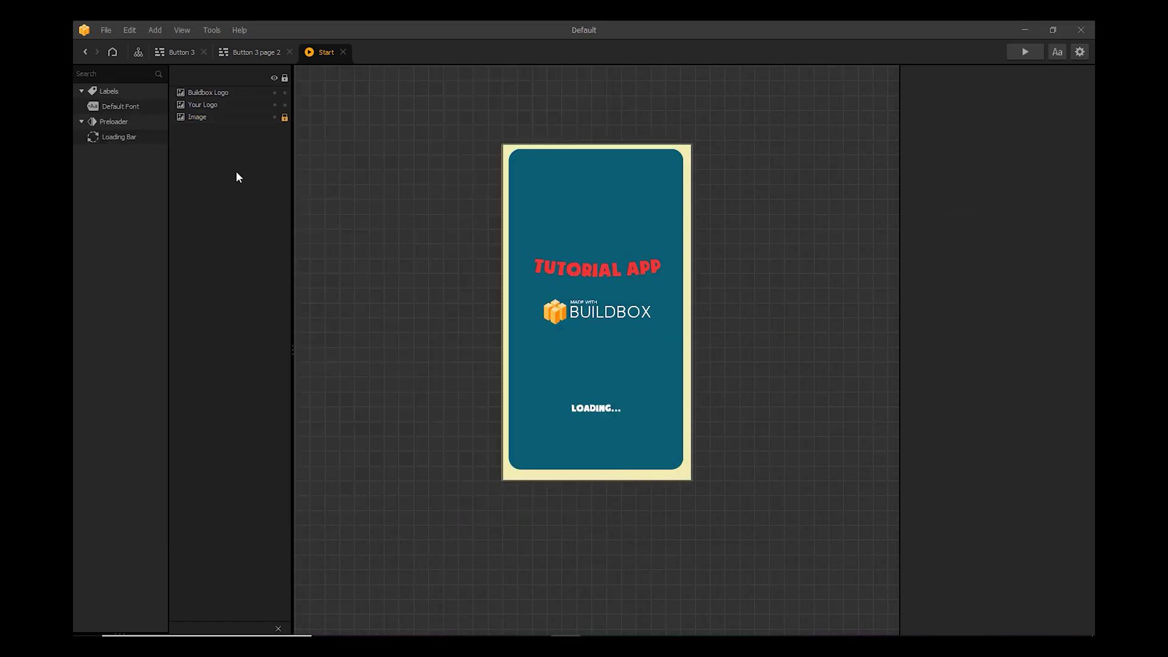
# Add a Loading Bar just below the loading text on the Start screen and set its X position to 320.
pyautogui.moveTo(119, 137); pyautogui.dragTo(596, 429)
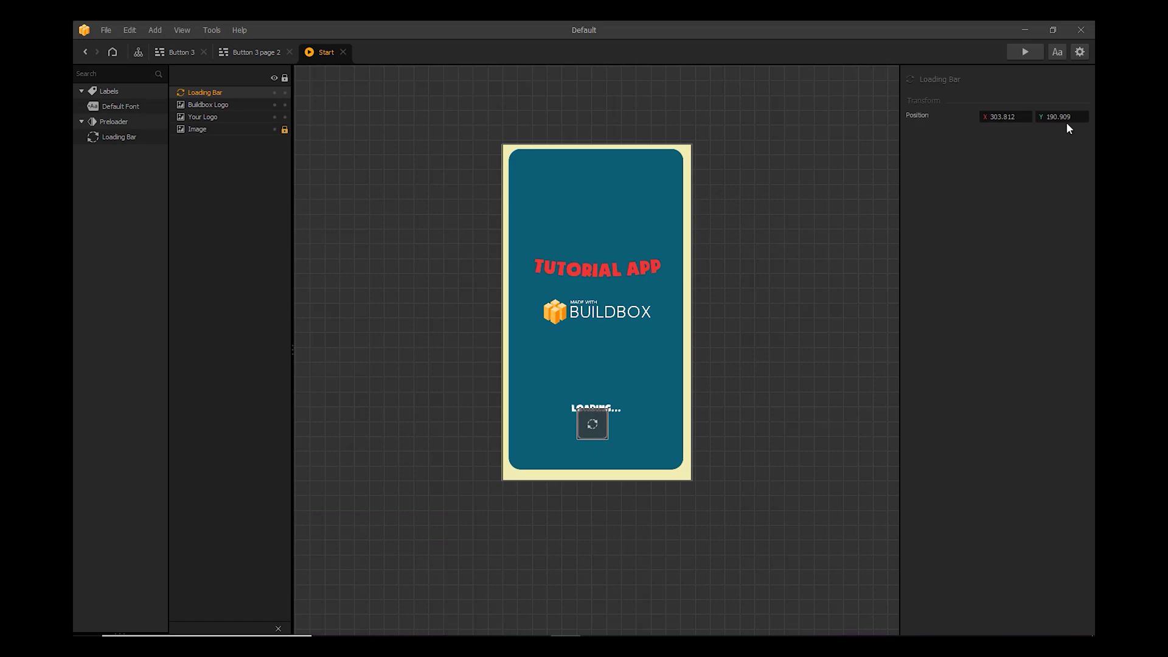
pyautogui.click(1007, 116)
pyautogui.hotkey('ctrl', 'a')
pyautogui.write('320')
pyautogui.click(771, 349)
pyautogui.click(602, 424)
pyautogui.click(770, 380)
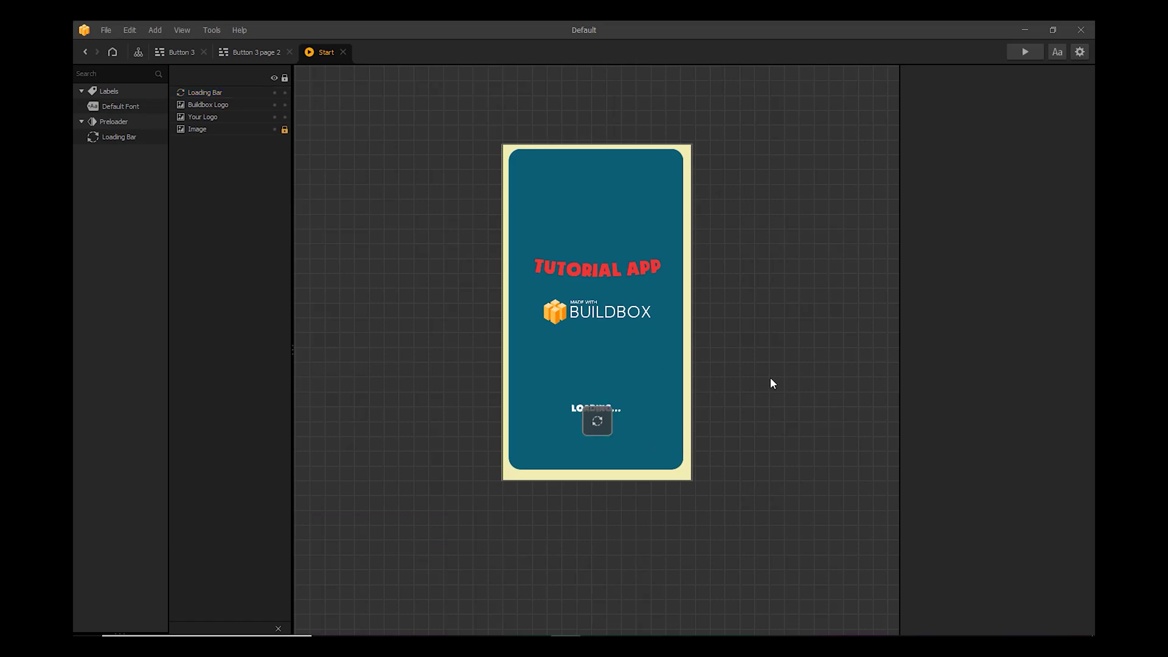
# Add a Navigation Button above Button 1 on the Main Menu screen, centred at X 320.
pyautogui.click(140, 51)
pyautogui.doubleClick(407, 281)
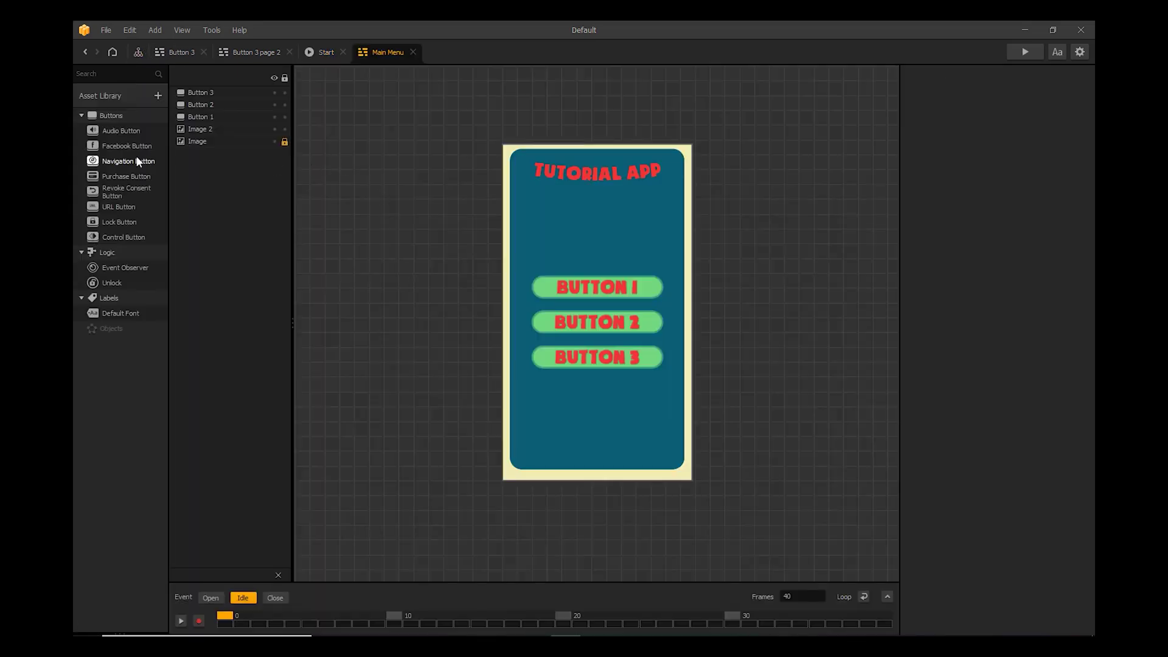
pyautogui.moveTo(129, 161); pyautogui.dragTo(453, 233)
pyautogui.moveTo(593, 246); pyautogui.dragTo(593, 246)
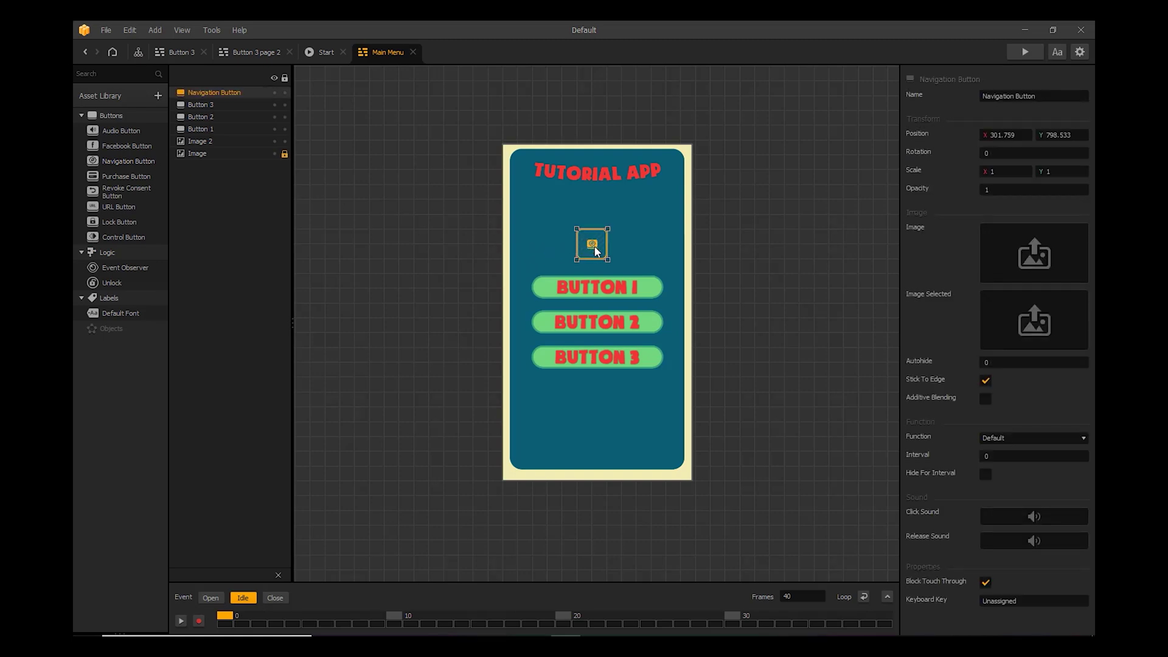
pyautogui.click(1009, 135)
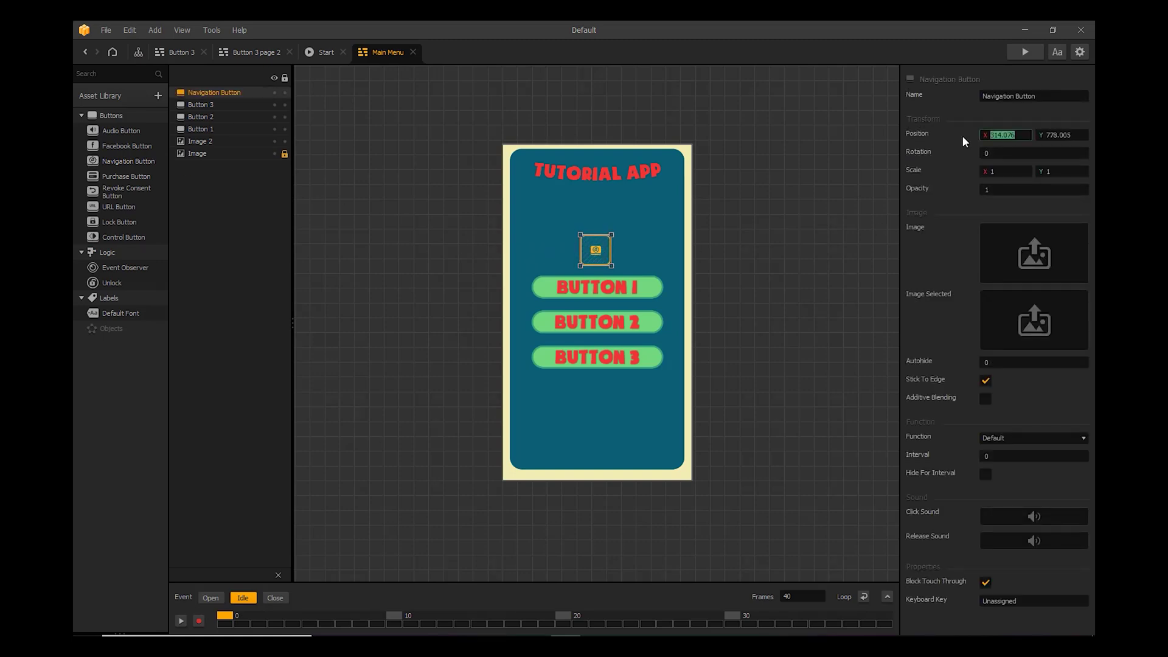
pyautogui.write('320')
pyautogui.click(791, 239)
# Set the new navigation button's image to gear.png from the Game Icons > White > 2x folder in TUT APP.
pyautogui.click(425, 647)
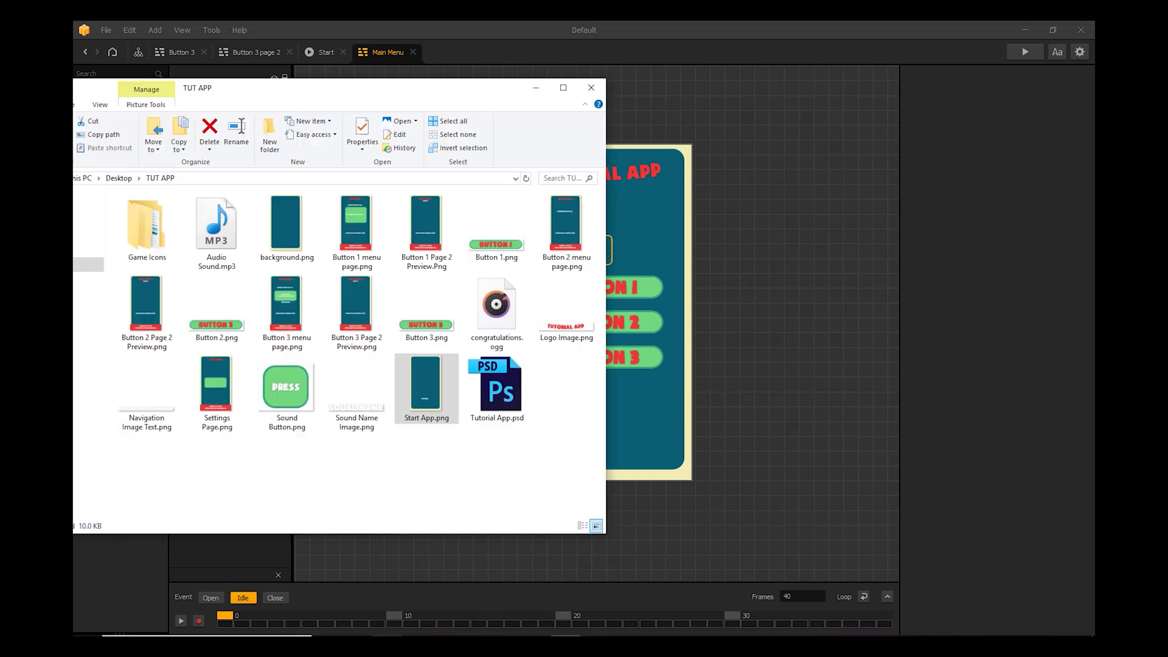
pyautogui.doubleClick(143, 231)
pyautogui.click(145, 230)
pyautogui.doubleClick(144, 230)
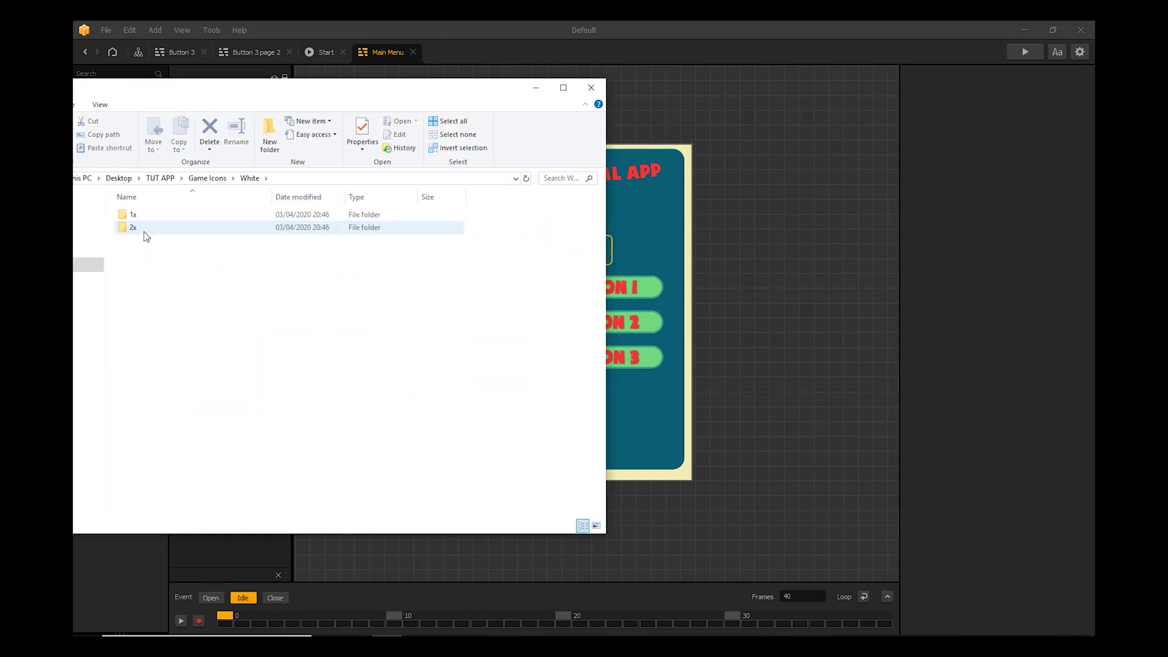
pyautogui.doubleClick(145, 231)
pyautogui.click(216, 307)
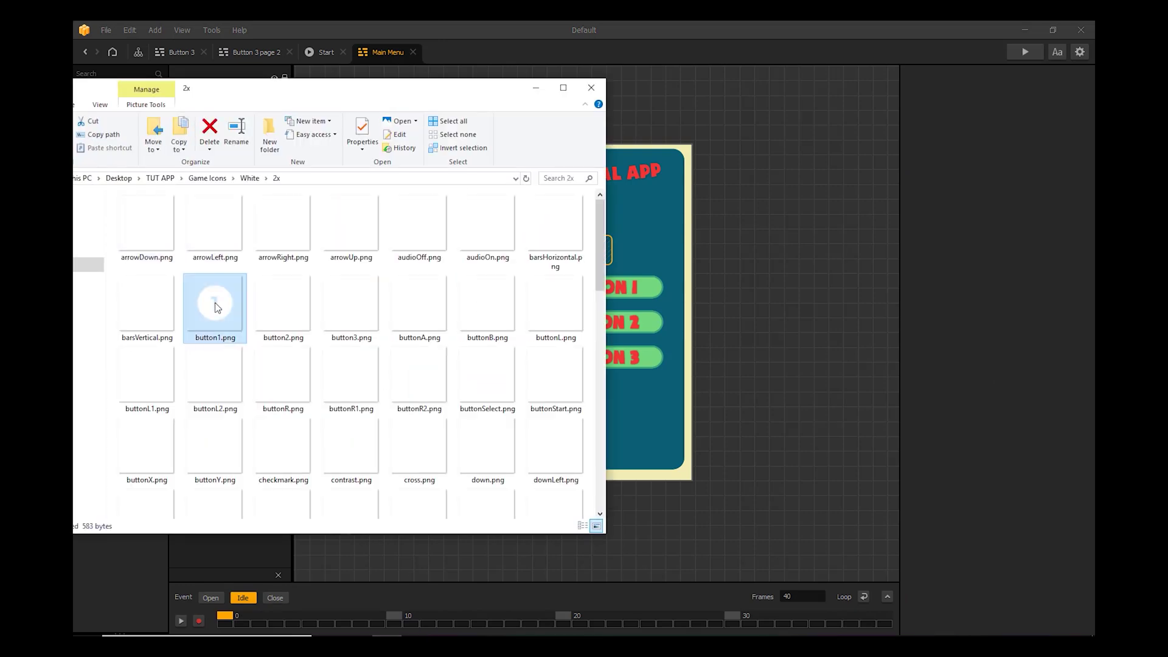
pyautogui.write('gear')
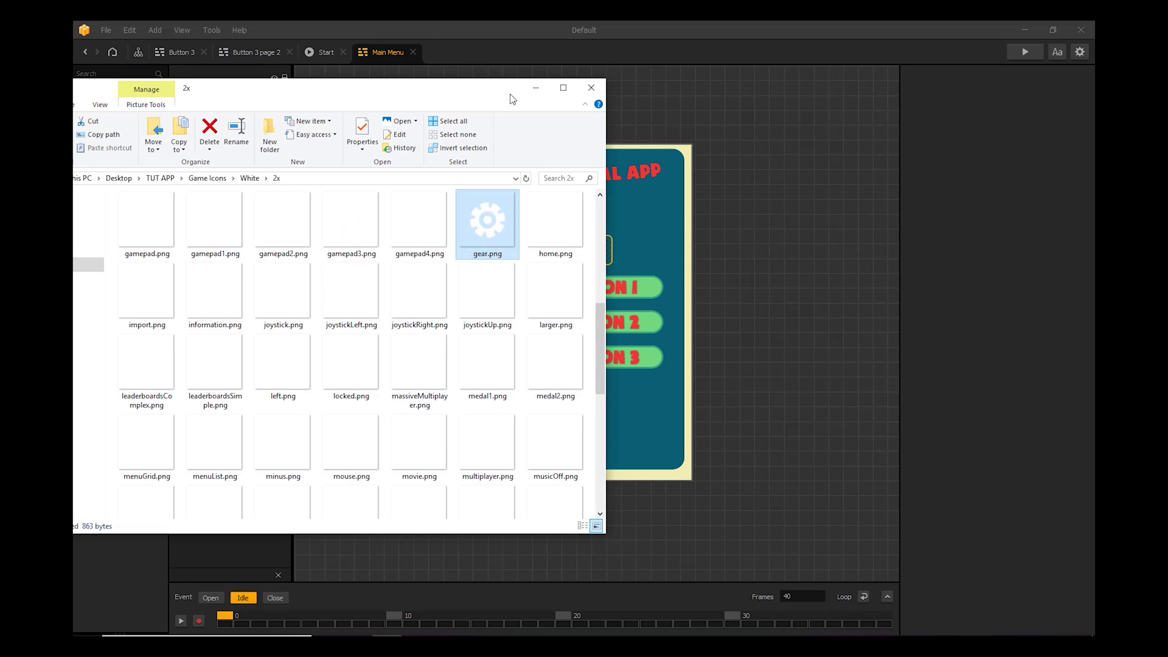
pyautogui.moveTo(511, 98); pyautogui.dragTo(457, 121)
pyautogui.click(598, 250)
pyautogui.click(424, 647)
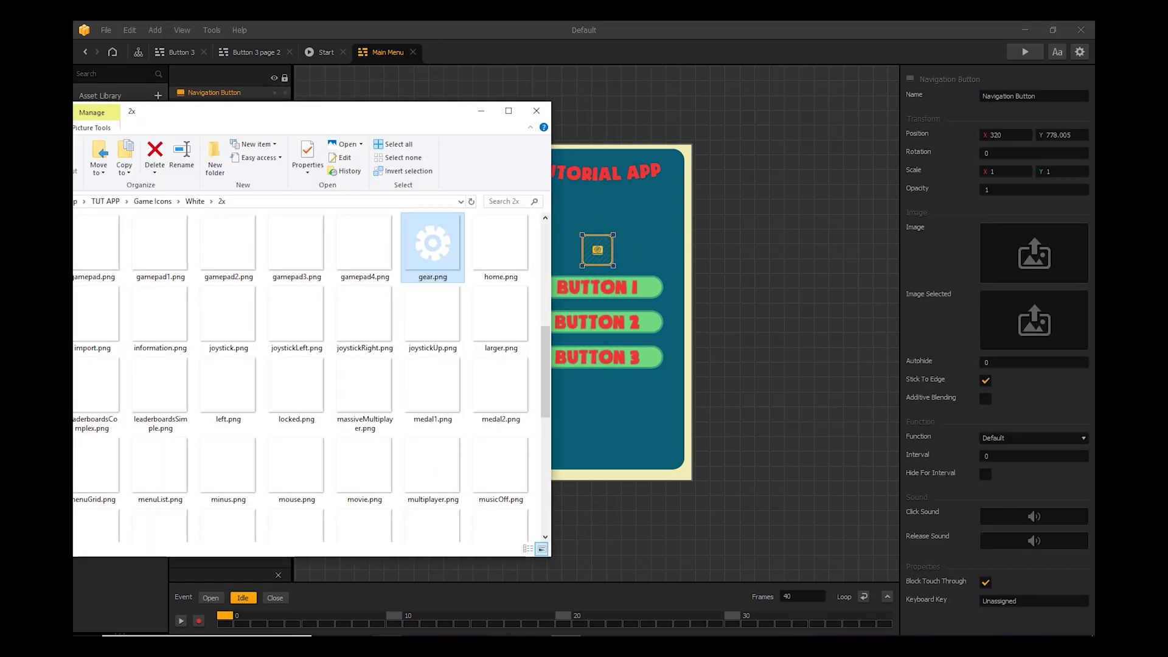
pyautogui.moveTo(433, 243); pyautogui.dragTo(1038, 261)
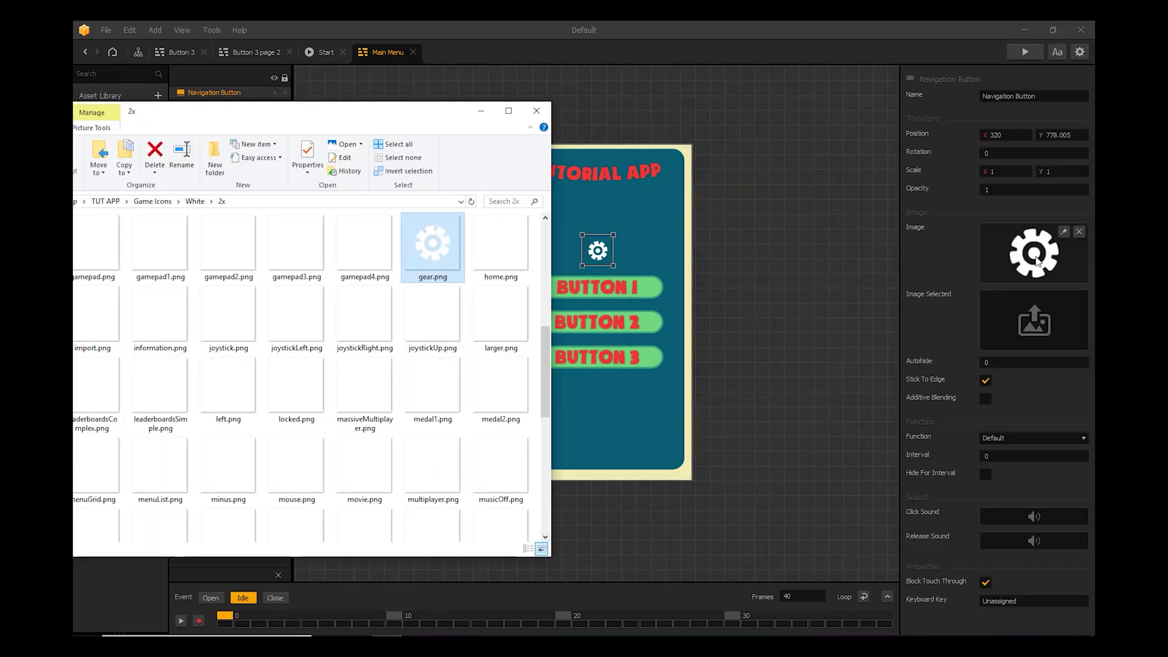
pyautogui.click(480, 112)
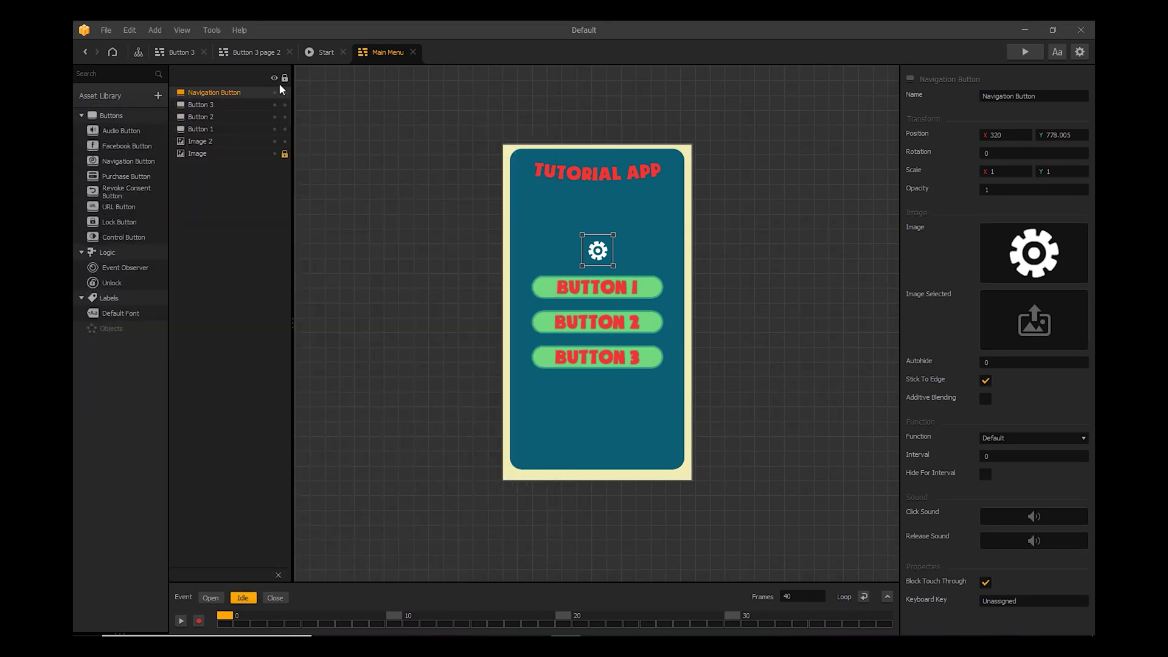
# Move the Main Menu node slightly closer to Start in the node map, and rename its gear navigation button Settings Button.
pyautogui.click(138, 52)
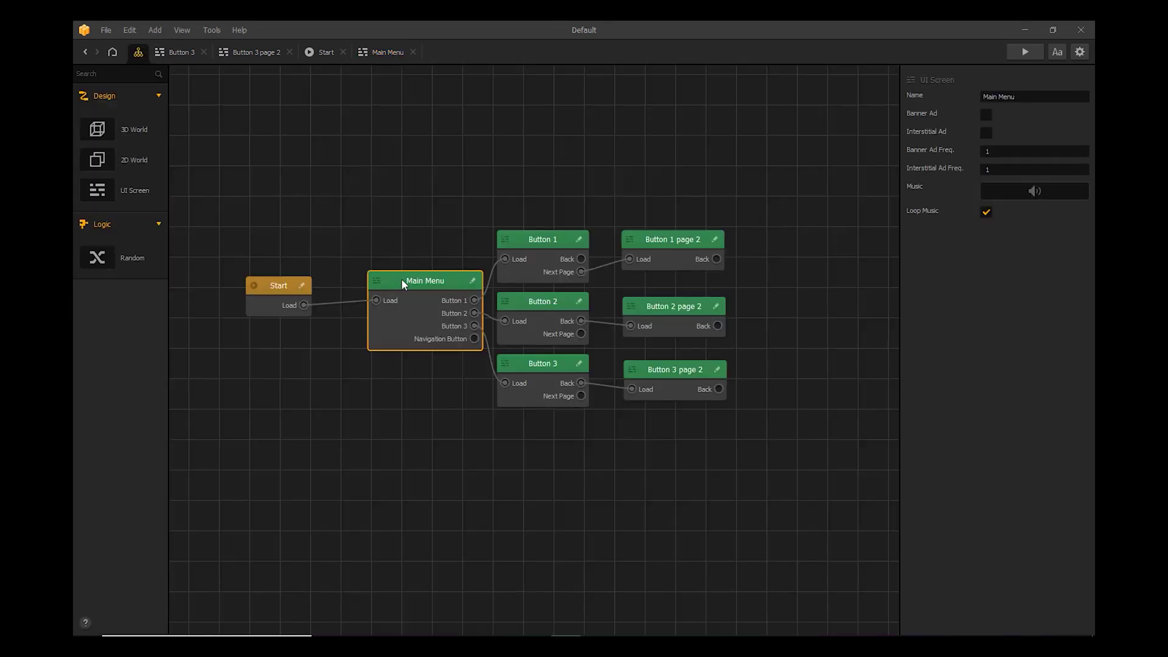
pyautogui.moveTo(402, 280); pyautogui.dragTo(380, 276)
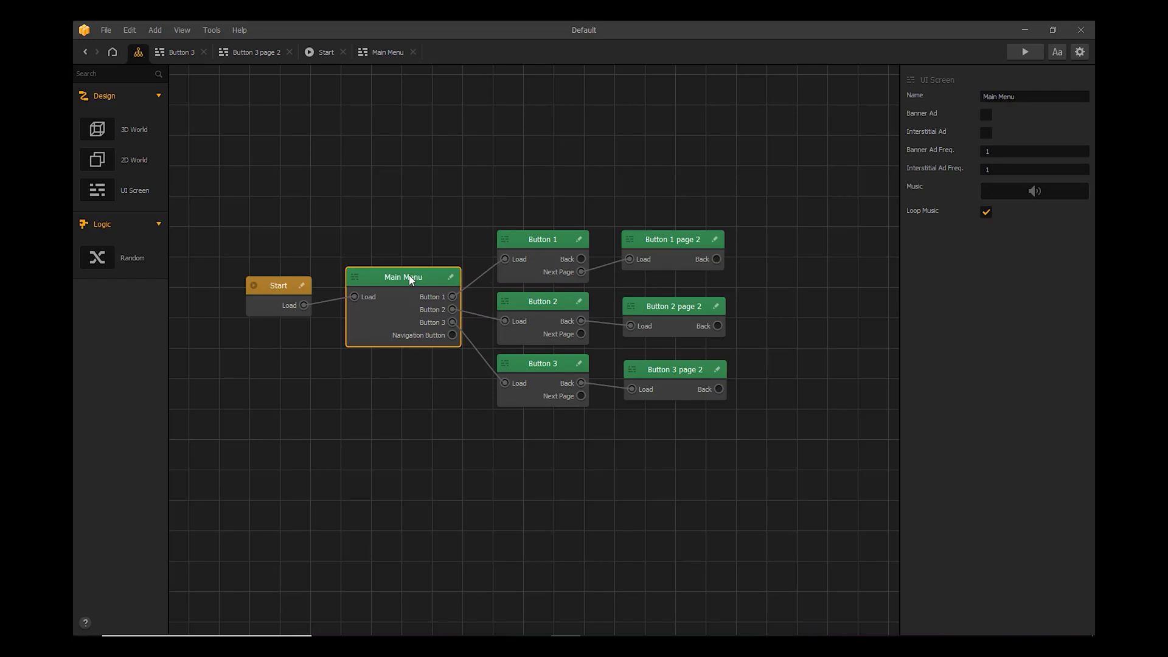
pyautogui.doubleClick(411, 279)
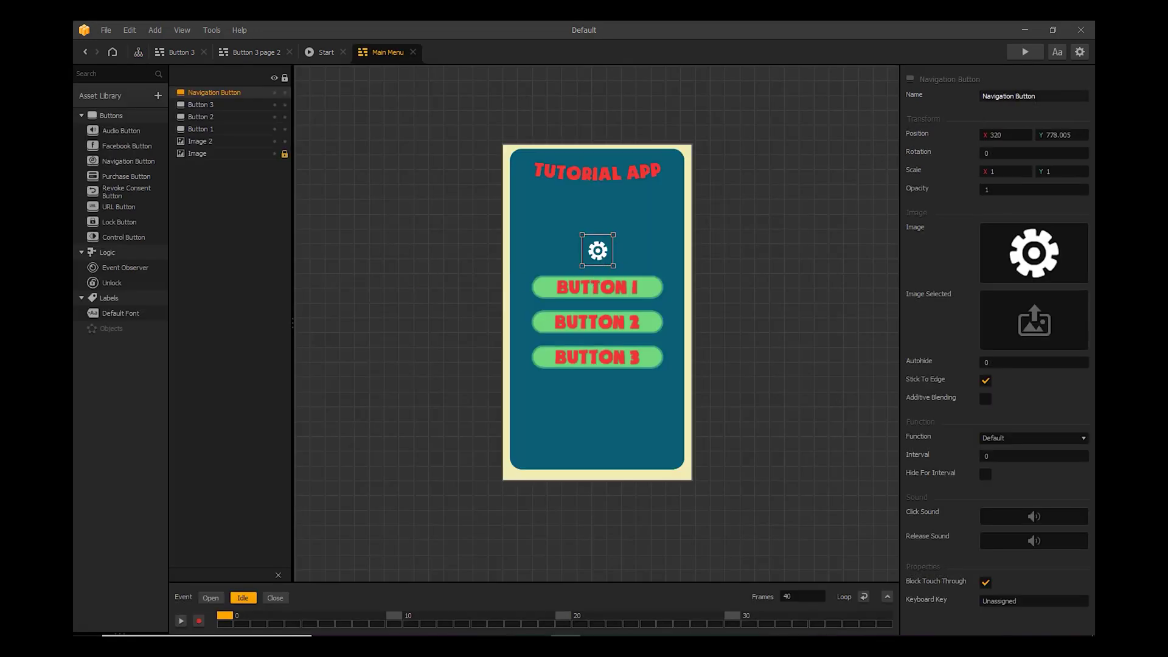
pyautogui.click(998, 96)
pyautogui.doubleClick(998, 96)
pyautogui.write('Settings')
pyautogui.click(880, 184)
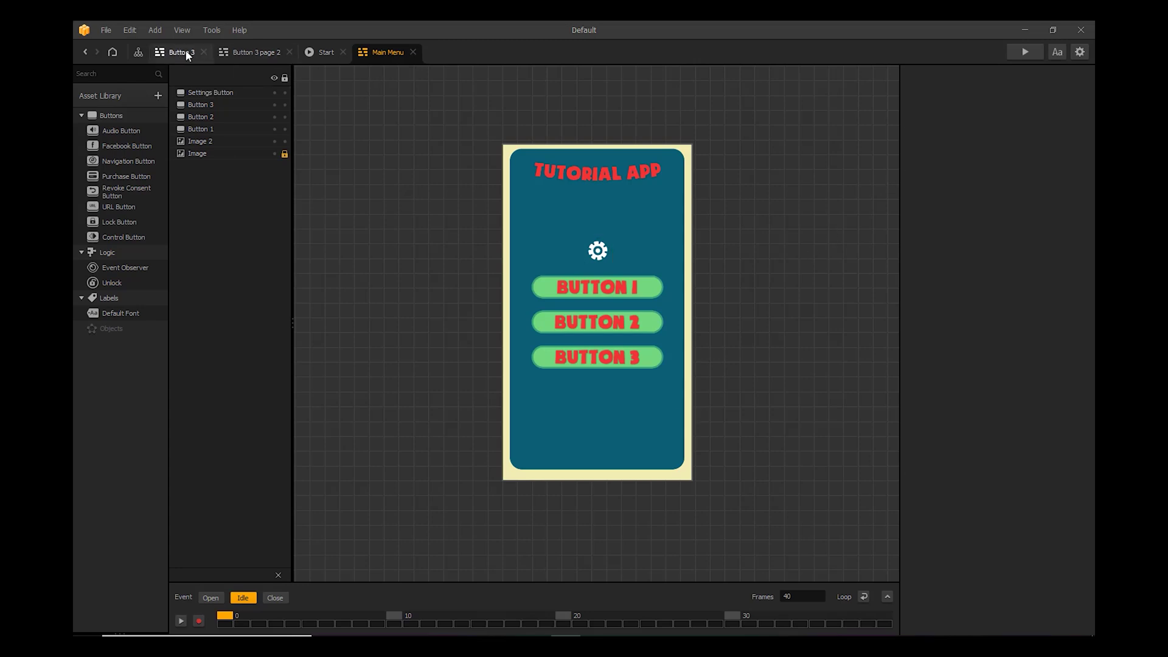
# Close the open Button 3, Button 3 page 2 and Start screens.
pyautogui.click(204, 52)
pyautogui.click(226, 52)
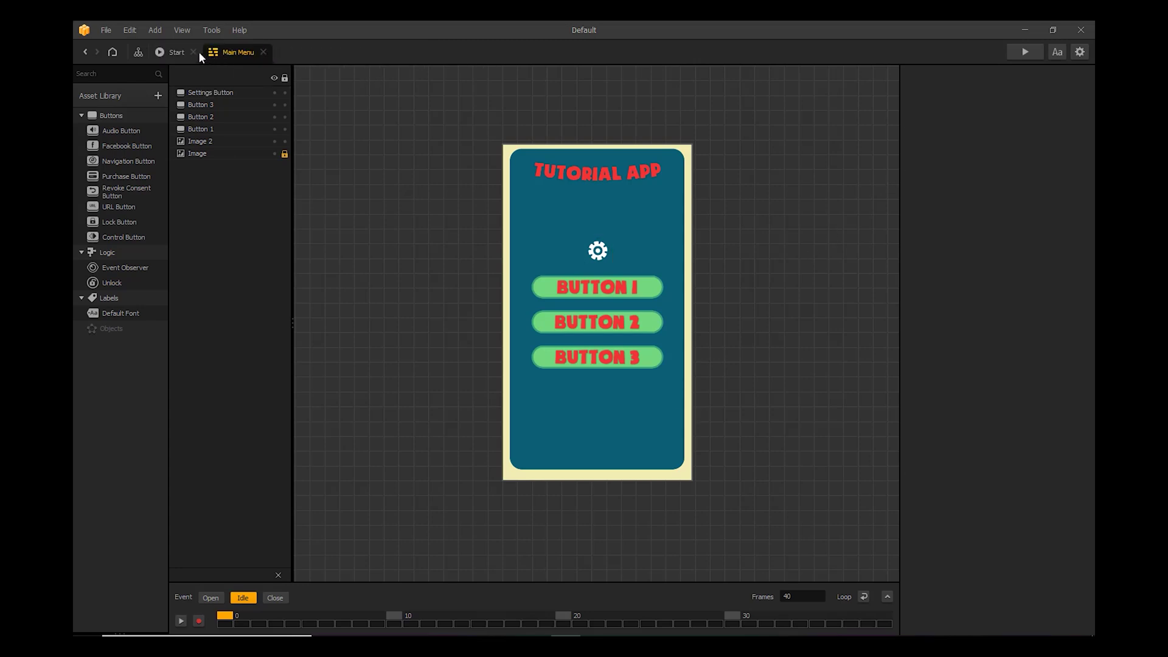
pyautogui.click(196, 52)
# Add a new UI Screen below the Main Menu node and name it Settings.
pyautogui.click(138, 53)
pyautogui.rightClick(368, 446)
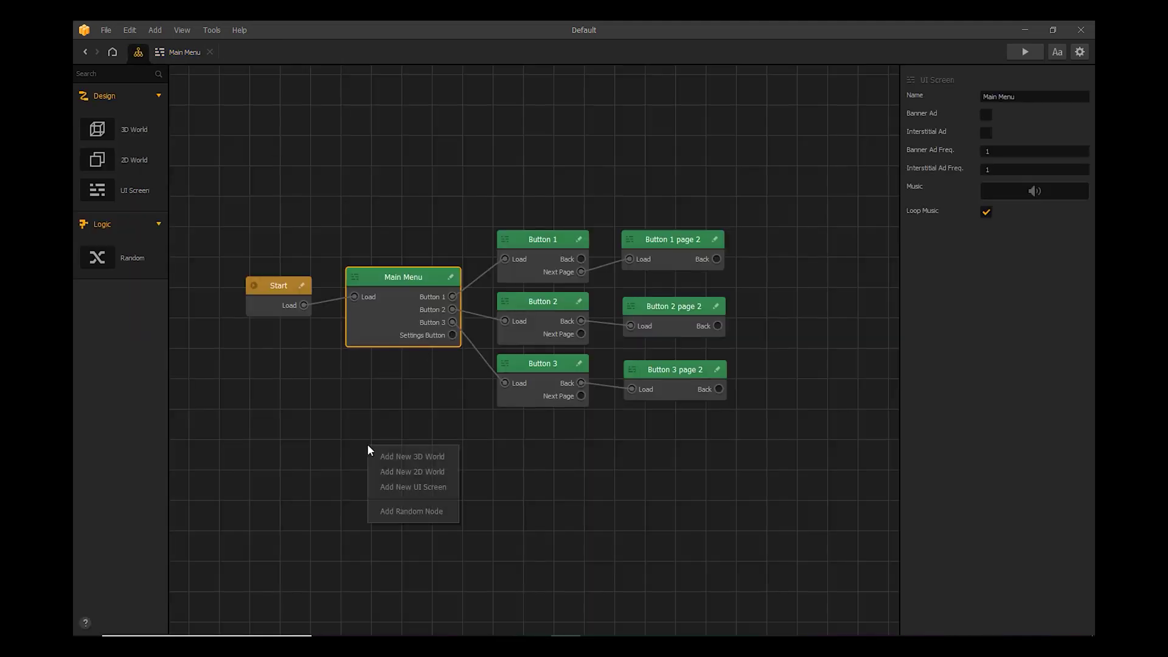
pyautogui.click(407, 487)
pyautogui.moveTo(412, 456); pyautogui.dragTo(399, 409)
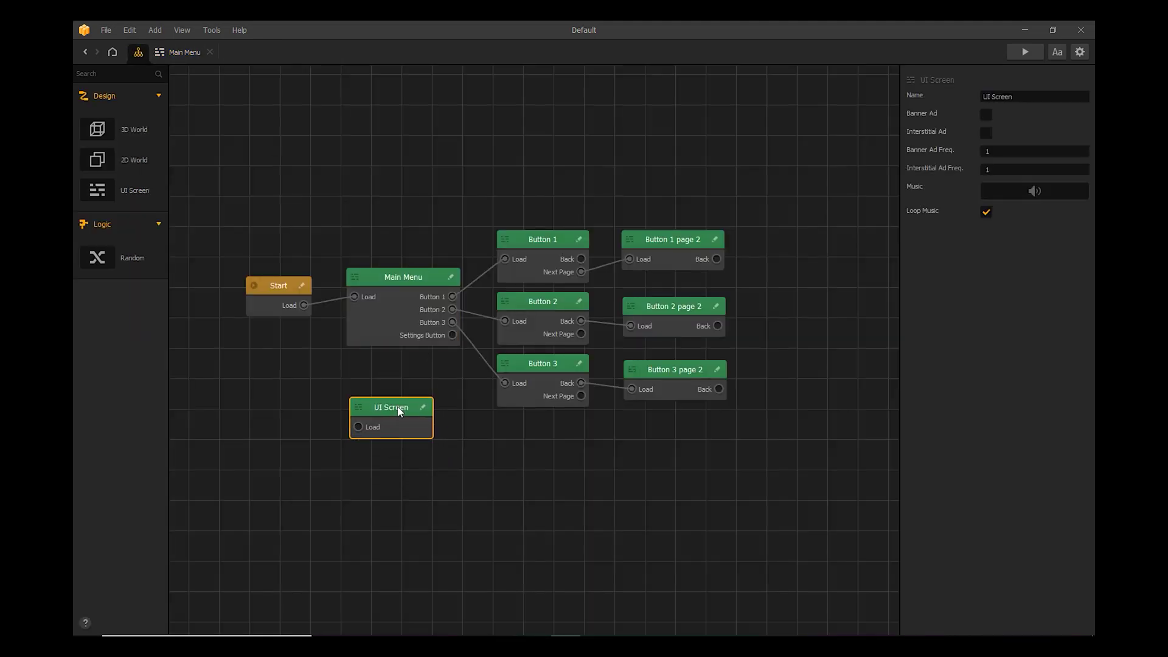
pyautogui.moveTo(1019, 96); pyautogui.dragTo(962, 101)
pyautogui.write('Settings')
pyautogui.click(475, 431)
pyautogui.moveTo(376, 409); pyautogui.dragTo(391, 417)
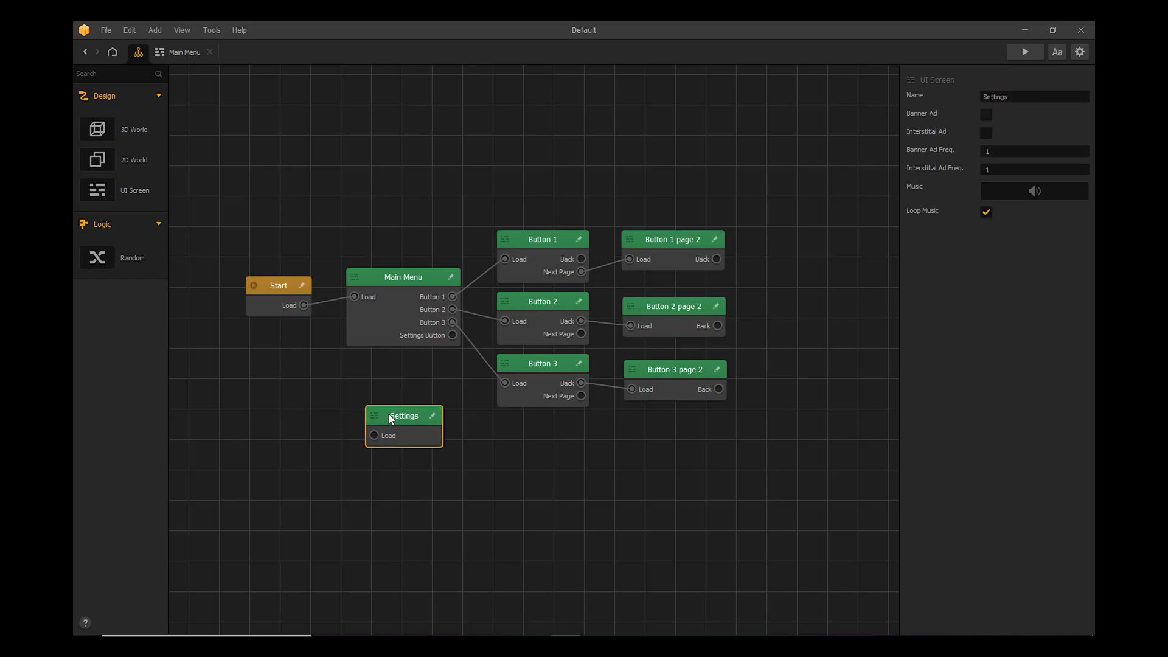
# Add Settings Page.png from the TUT APP folder to the Settings screen as an image.
pyautogui.doubleClick(412, 419)
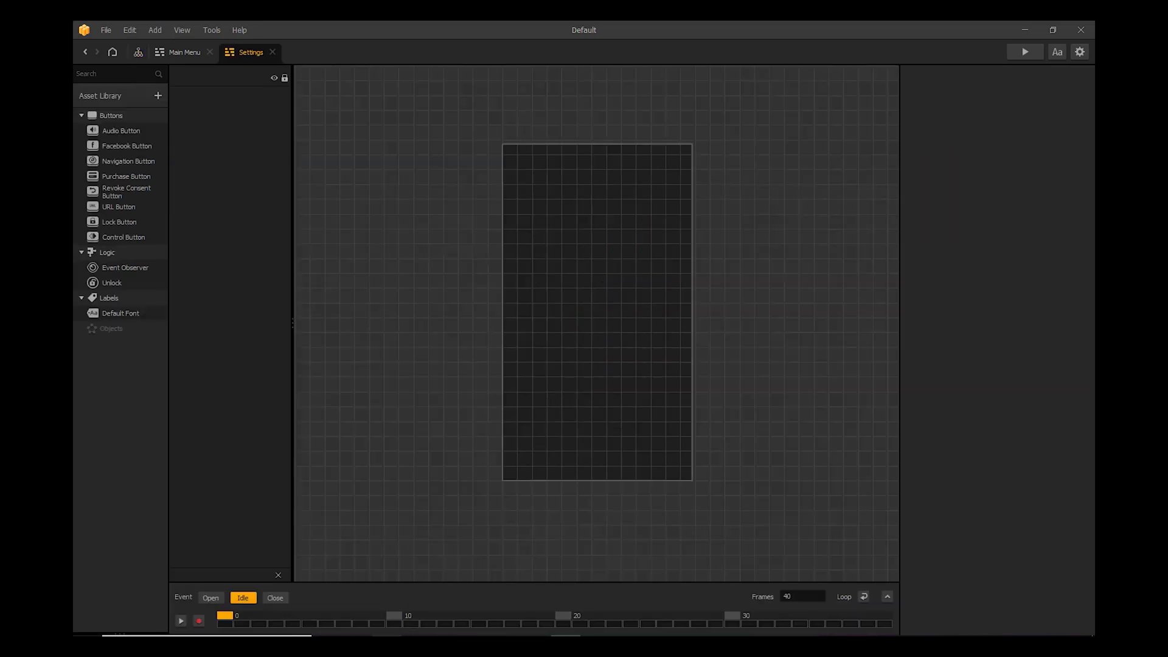
pyautogui.hotkey('alt', 'Tab')
pyautogui.moveTo(294, 115); pyautogui.dragTo(357, 115)
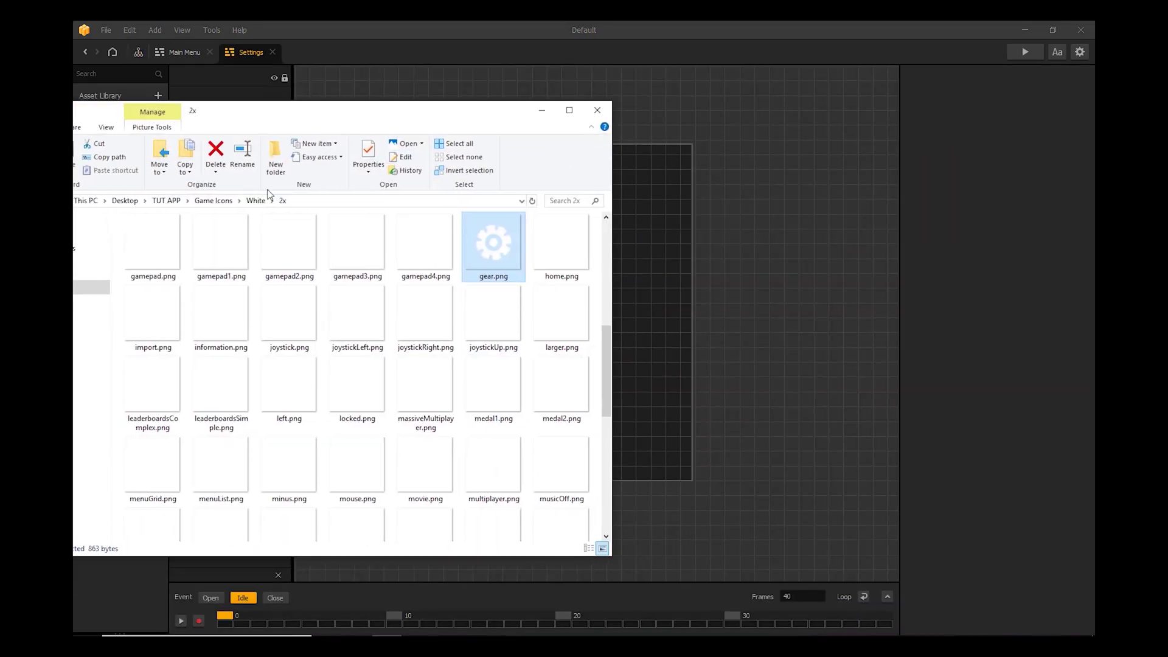
pyautogui.click(166, 201)
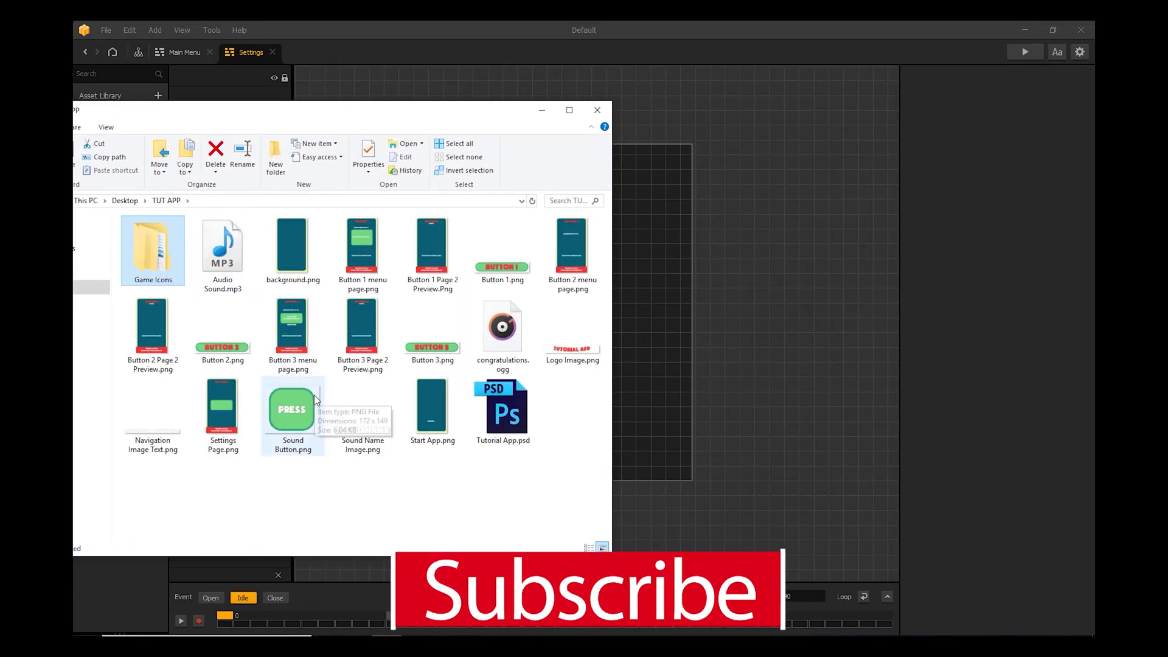
pyautogui.moveTo(222, 407); pyautogui.dragTo(670, 137)
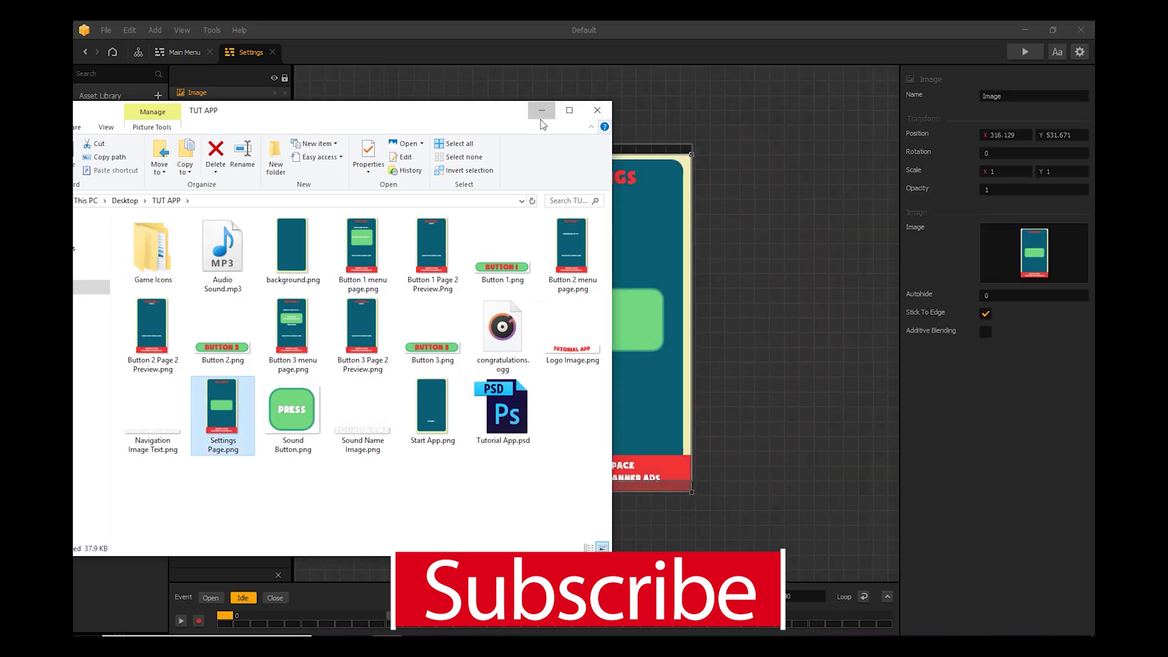
pyautogui.click(542, 111)
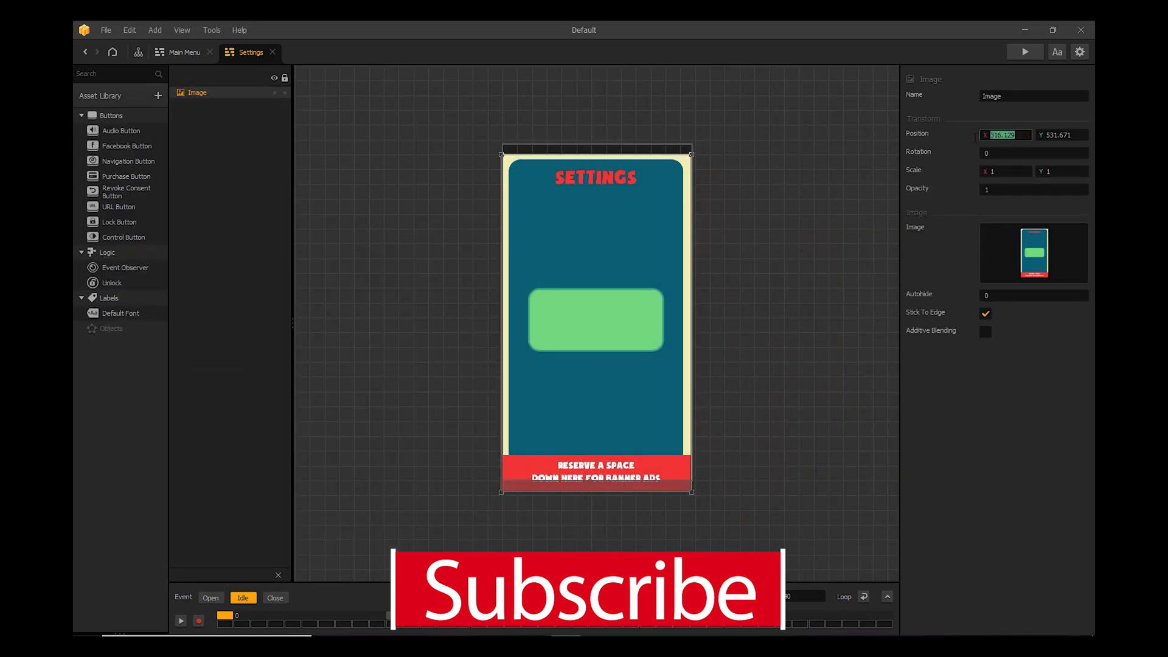
# Position the Settings background image at X 320 and nudge it up to about Y 567 so it fills the frame.
pyautogui.click(855, 226)
pyautogui.click(623, 240)
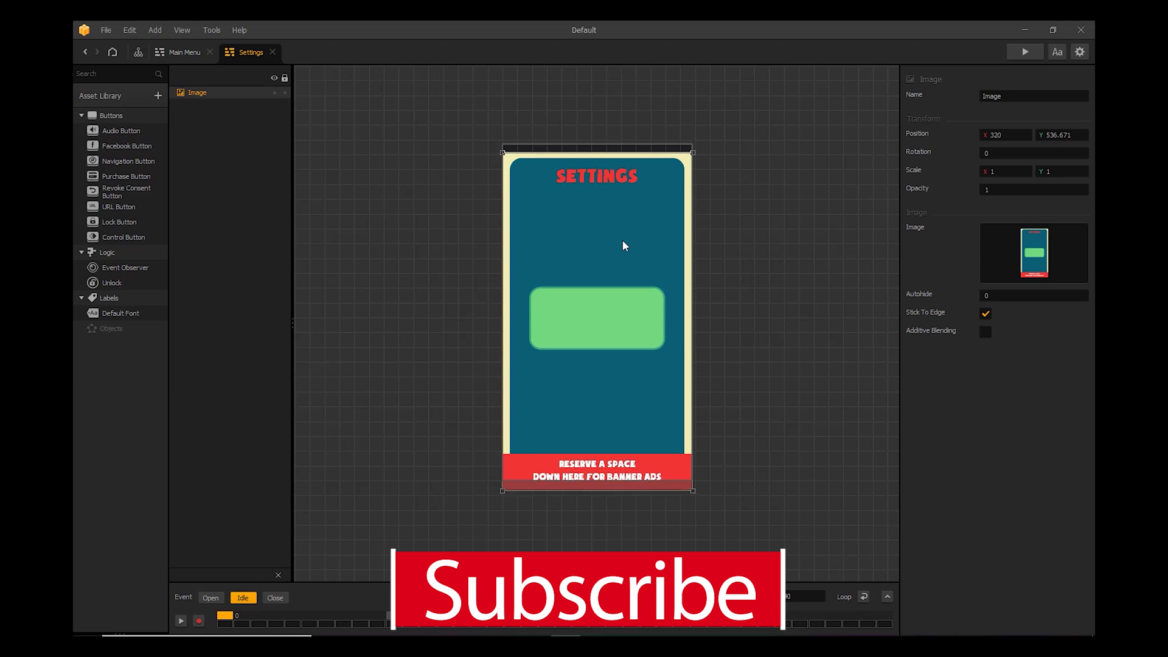
pyautogui.press('Up')
pyautogui.press('Up')
pyautogui.press('Up')
pyautogui.press('Up')
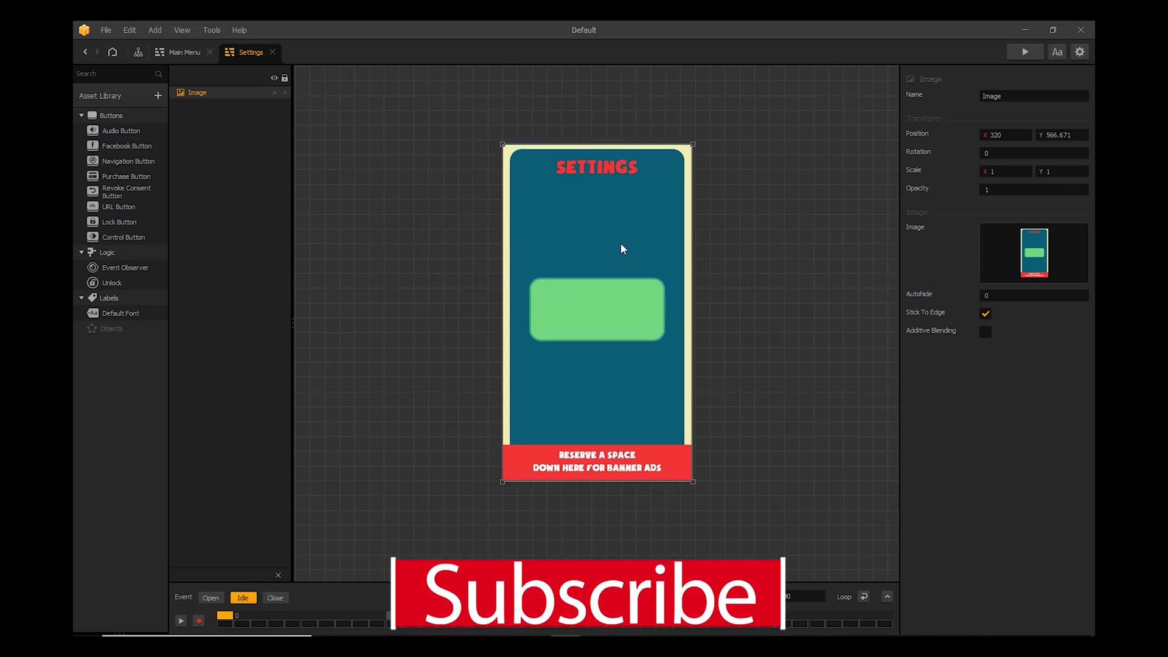
pyautogui.click(739, 211)
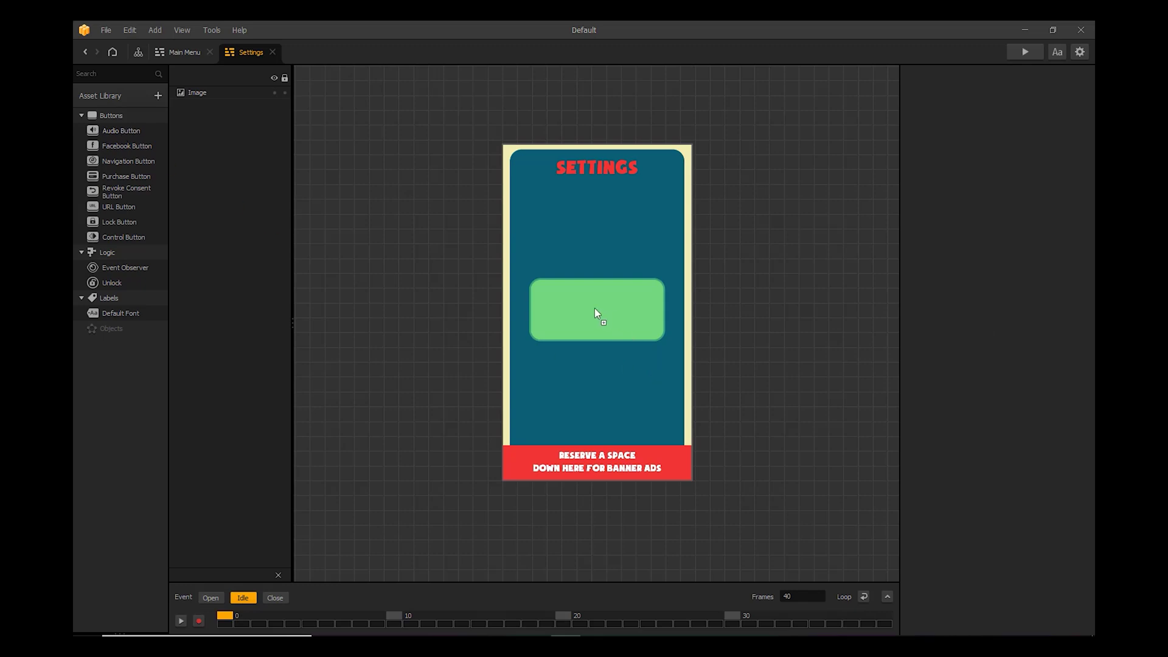
# Place an Audio Button in the middle of the Settings screen's green panel and set its X position to 320.
pyautogui.moveTo(594, 308); pyautogui.dragTo(594, 309)
pyautogui.click(1016, 138)
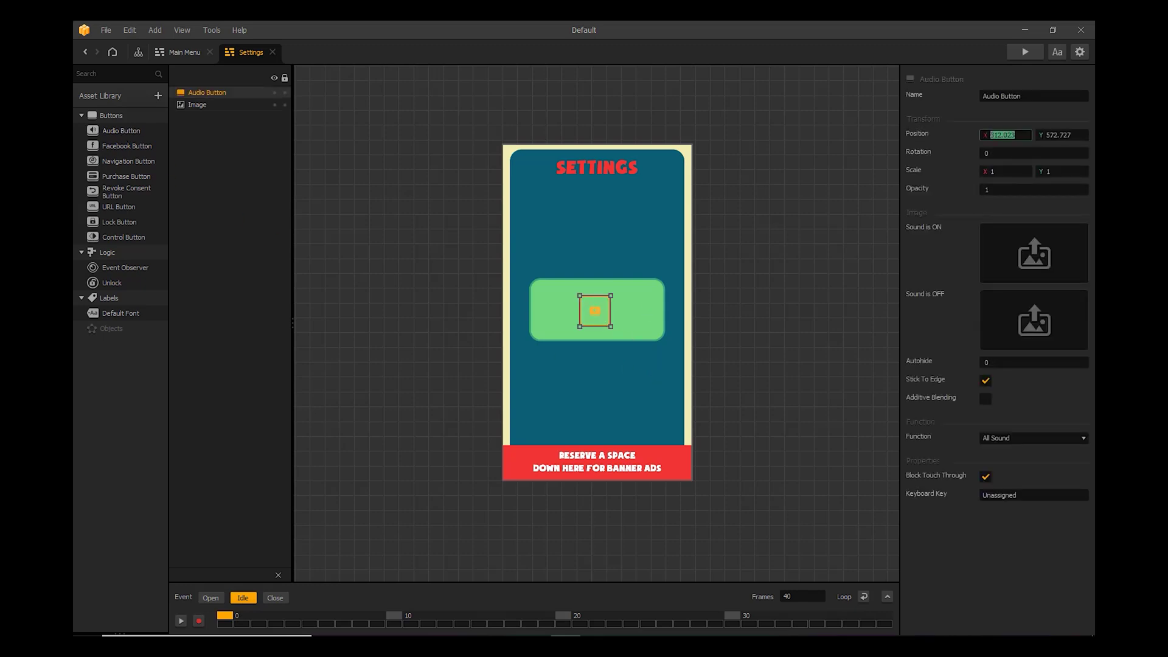
pyautogui.write('320')
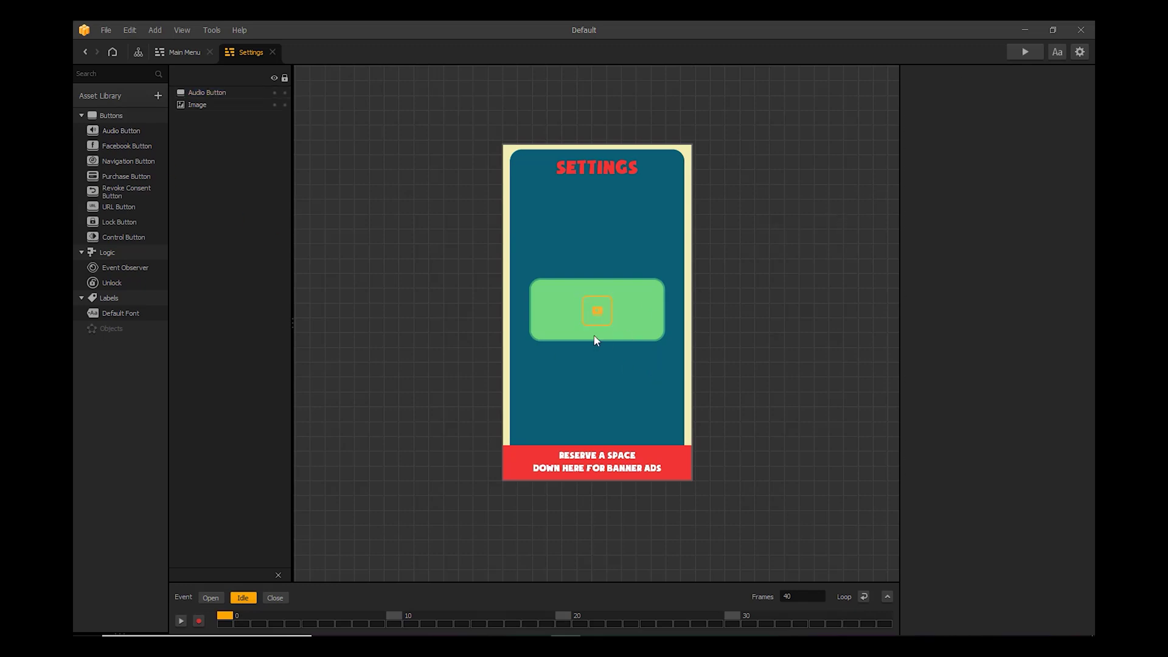
# Assign audioOn.png as the audio button's Sound is ON image and audioOff.png as its Sound is OFF image from the White 2x icons.
pyautogui.hotkey('alt', 'Tab')
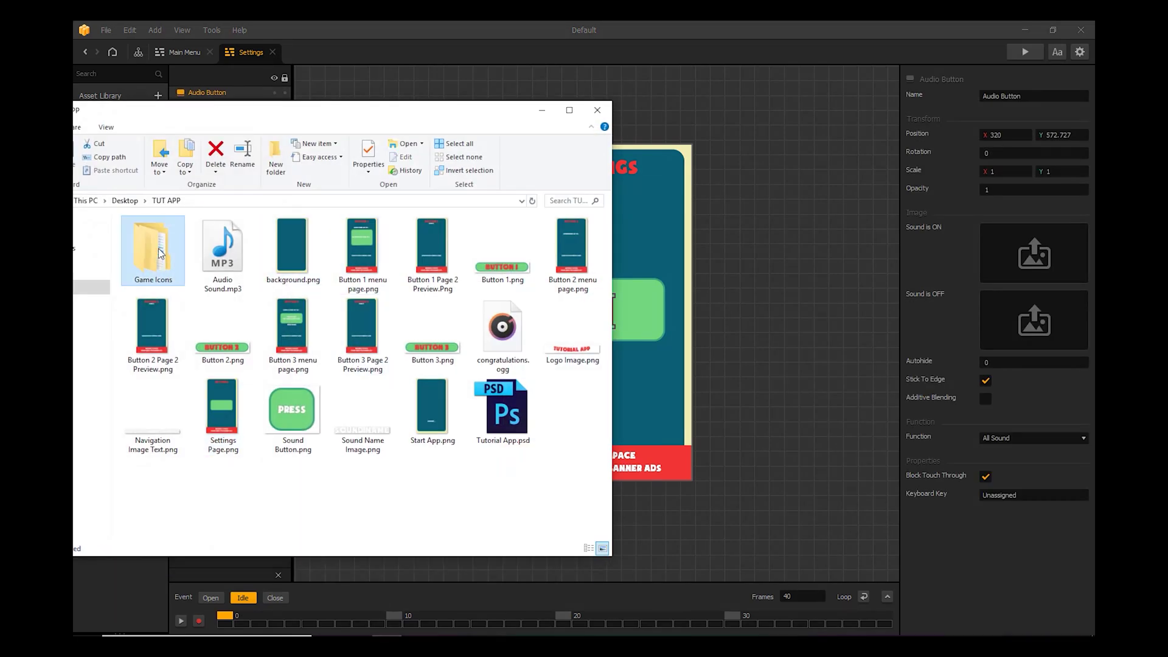
pyautogui.doubleClick(152, 250)
pyautogui.doubleClick(162, 253)
pyautogui.doubleClick(162, 253)
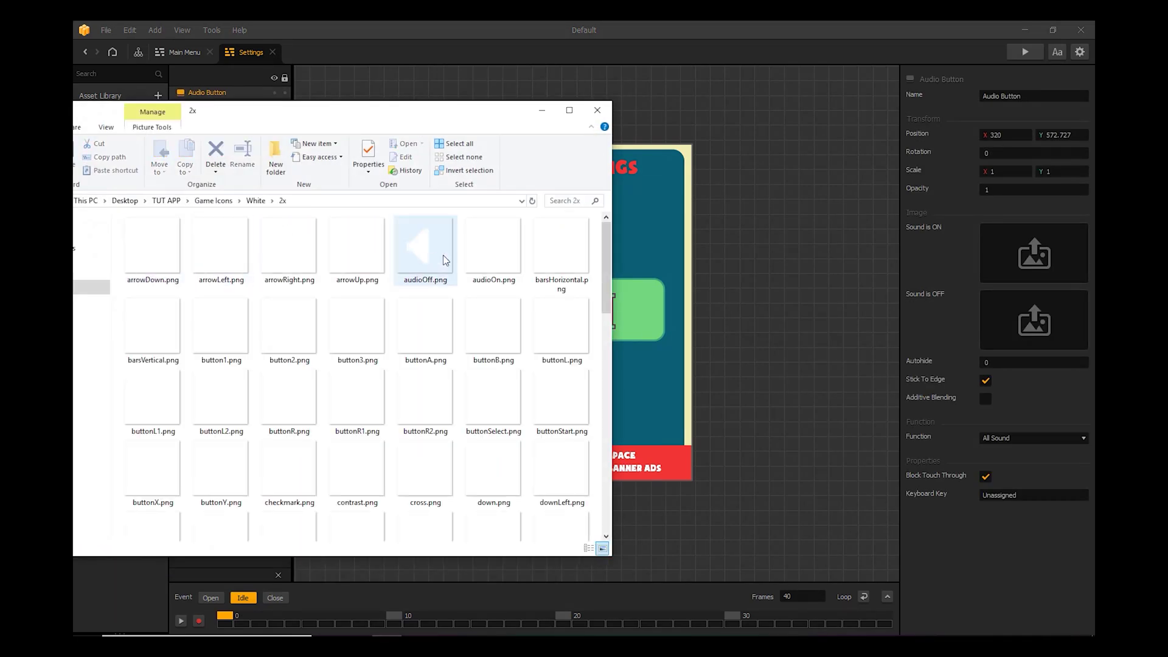
pyautogui.moveTo(494, 246); pyautogui.dragTo(1021, 250)
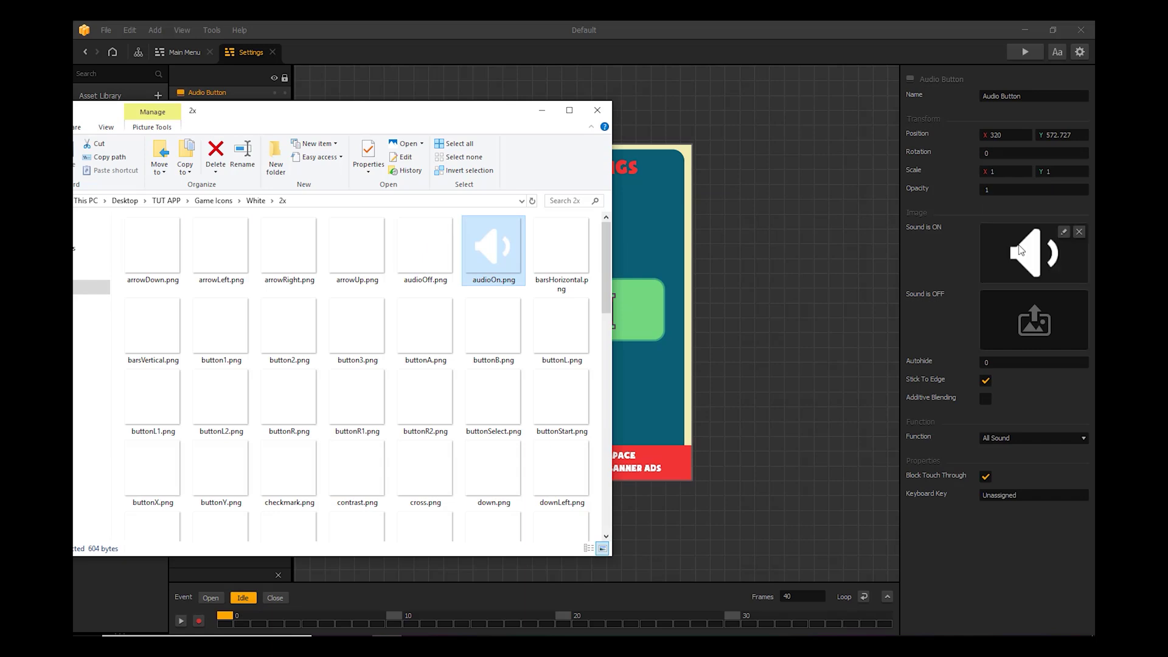
pyautogui.moveTo(429, 261); pyautogui.dragTo(1026, 325)
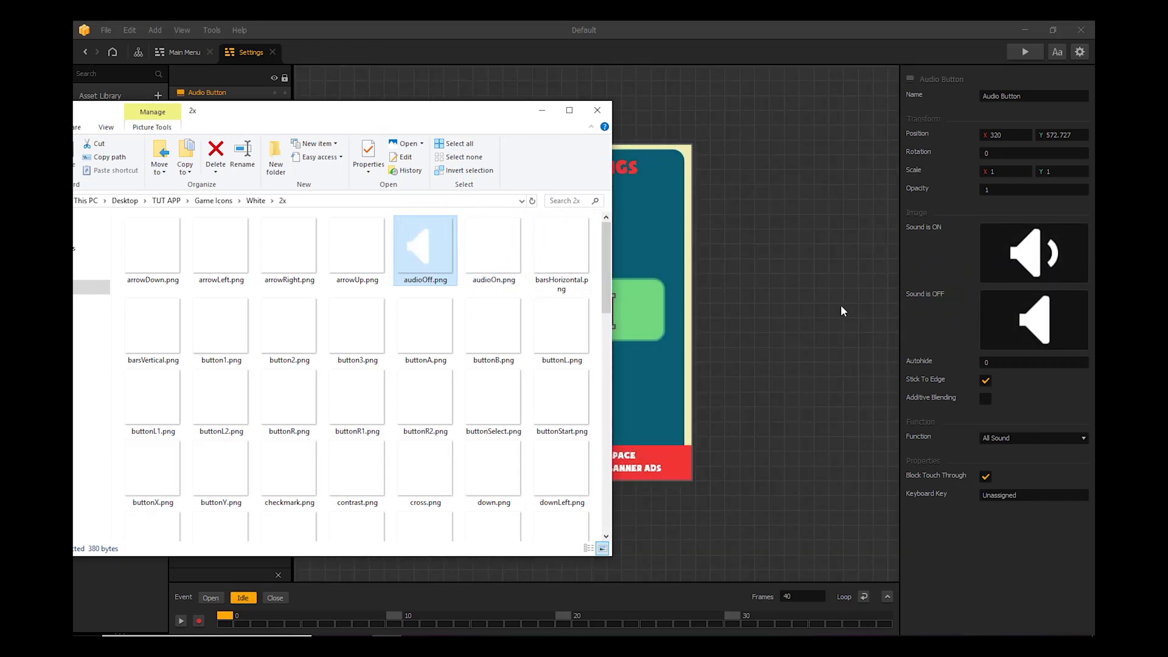
pyautogui.click(728, 310)
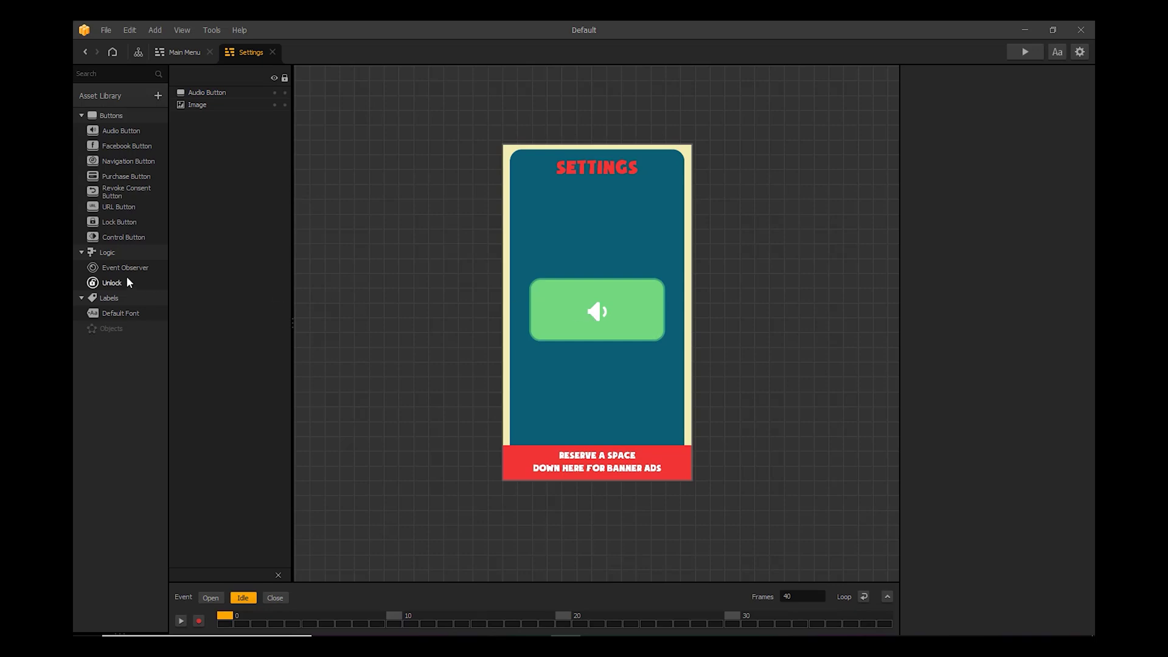
# Add a Default Font label below the audio icon, make the font's main color white and turn off its gradient.
pyautogui.moveTo(125, 314); pyautogui.dragTo(595, 333)
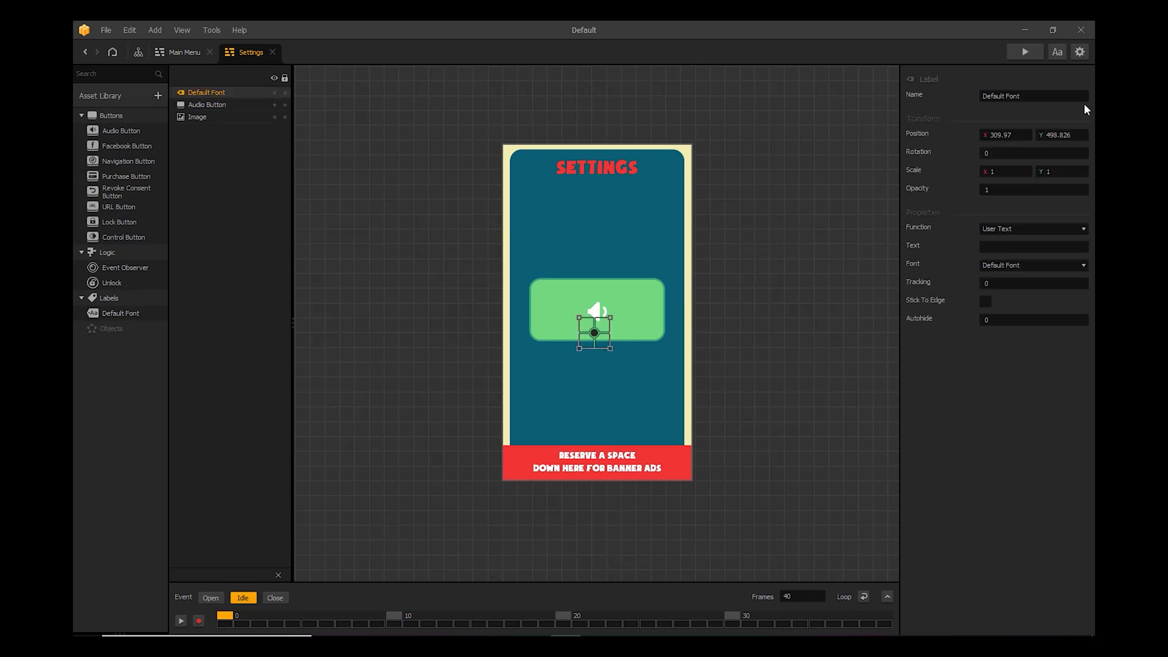
pyautogui.click(1057, 53)
pyautogui.click(840, 214)
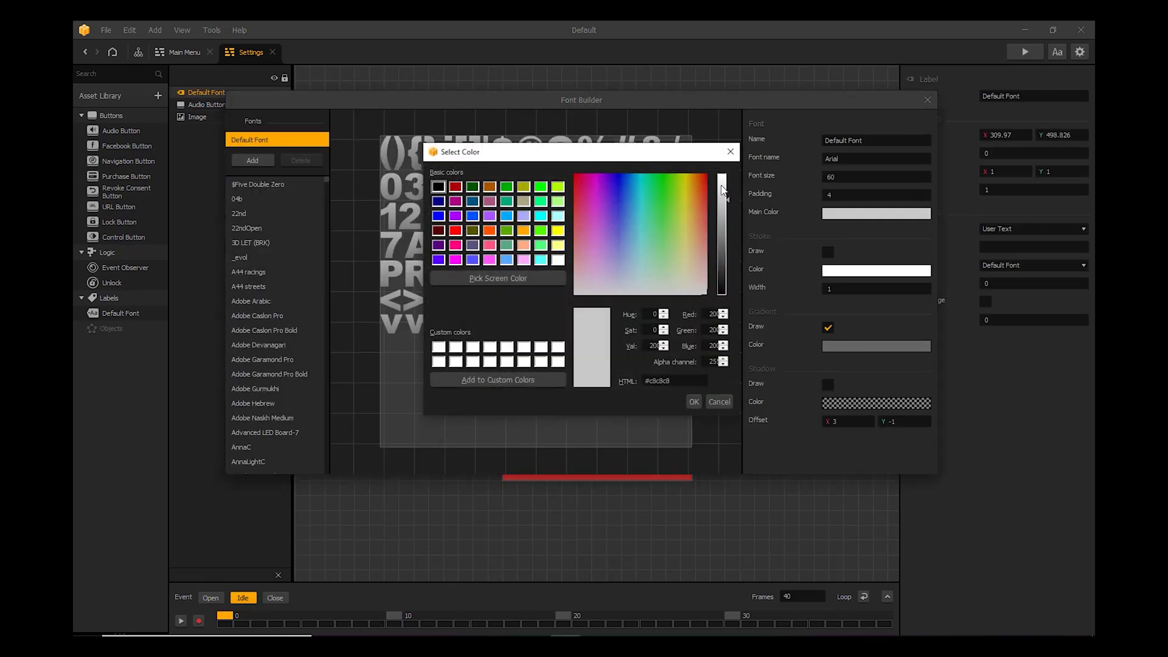
pyautogui.click(693, 402)
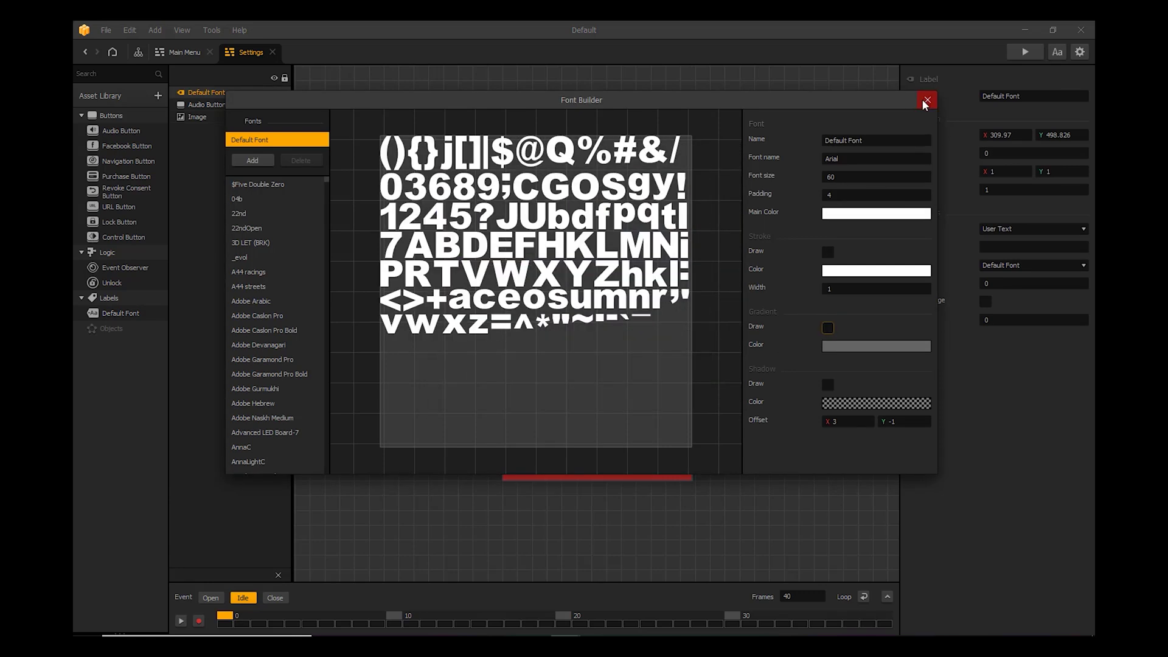
pyautogui.click(927, 99)
# Scale the new label to 0.7 on both X and Y.
pyautogui.click(1004, 171)
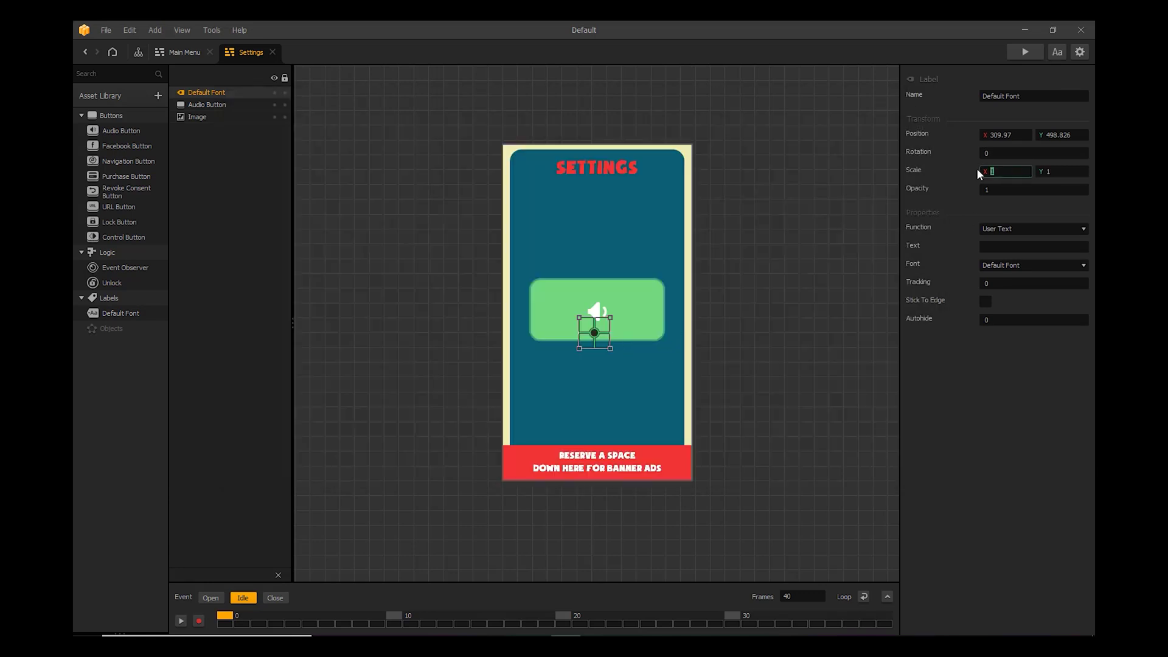
pyautogui.write('0.7')
pyautogui.doubleClick(1035, 176)
pyautogui.write('0')
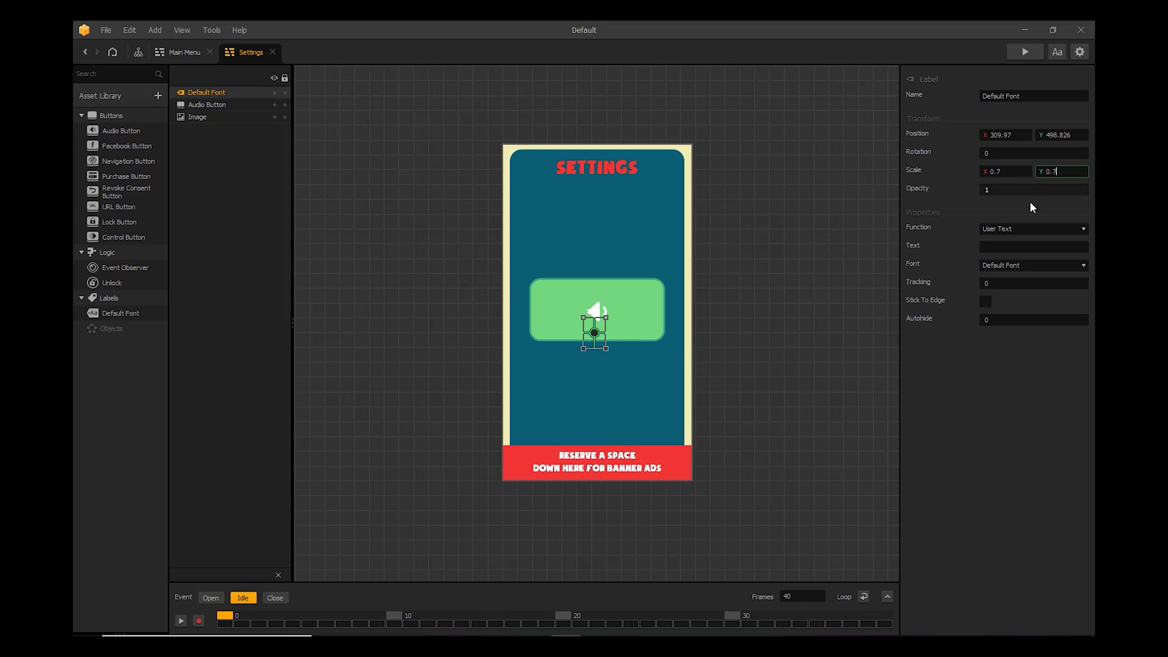
# Set the label's text to "Sound On/Off" and its X position to 320.
pyautogui.click(1015, 243)
pyautogui.write('Sound On/Off')
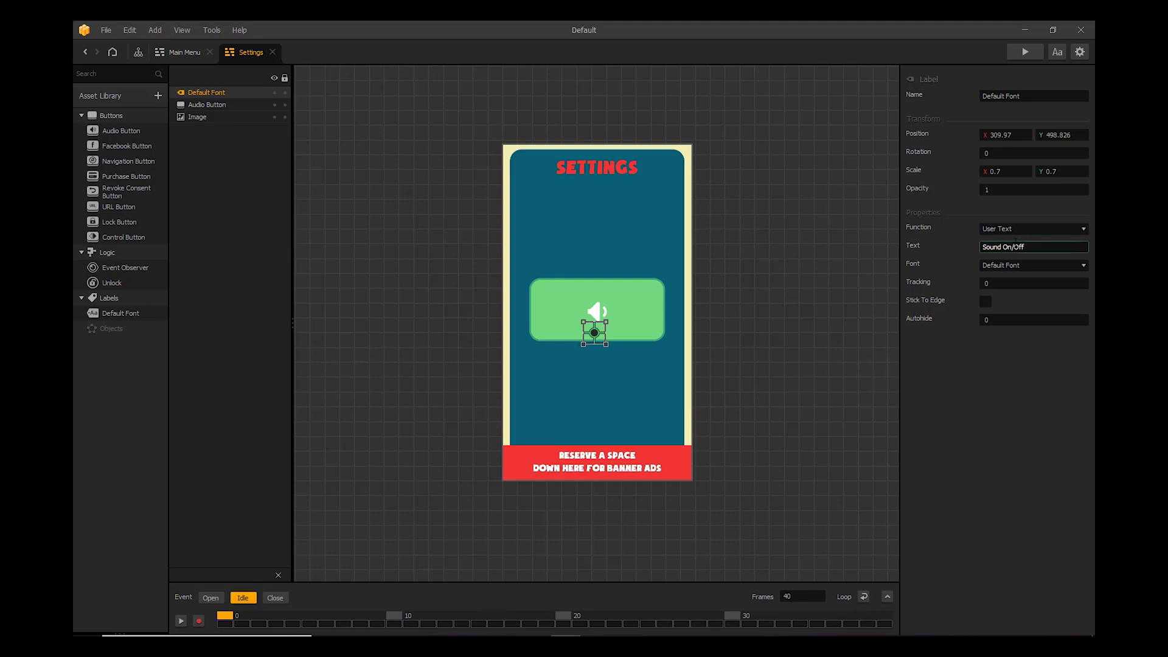
pyautogui.press('Return')
pyautogui.doubleClick(1004, 134)
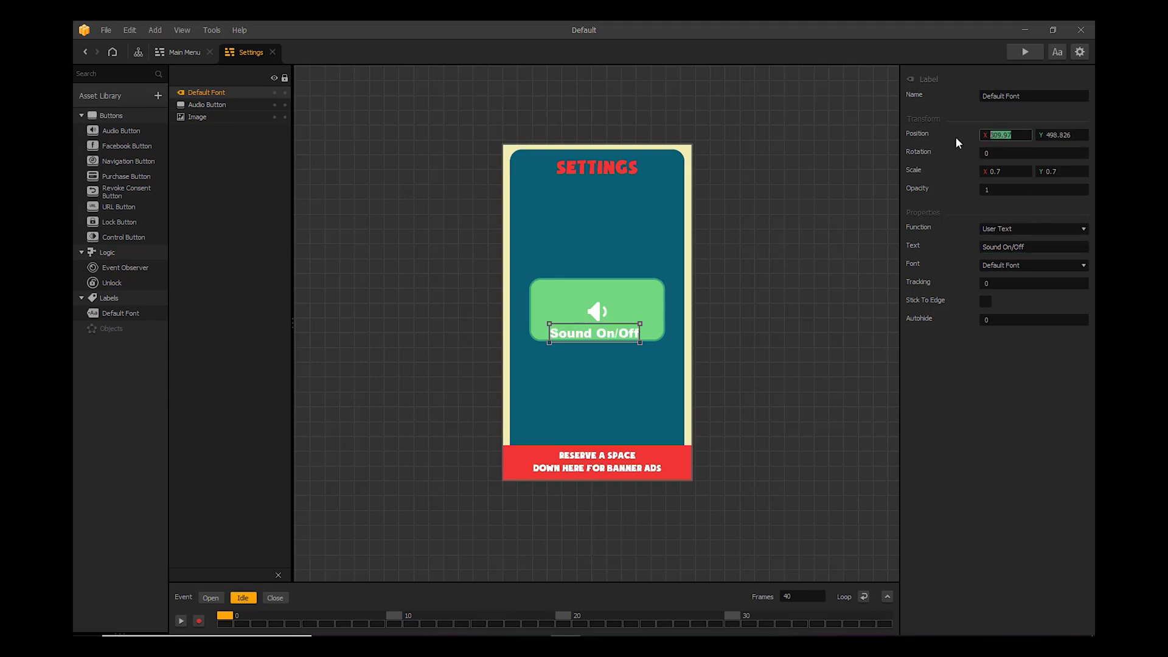
pyautogui.click(764, 298)
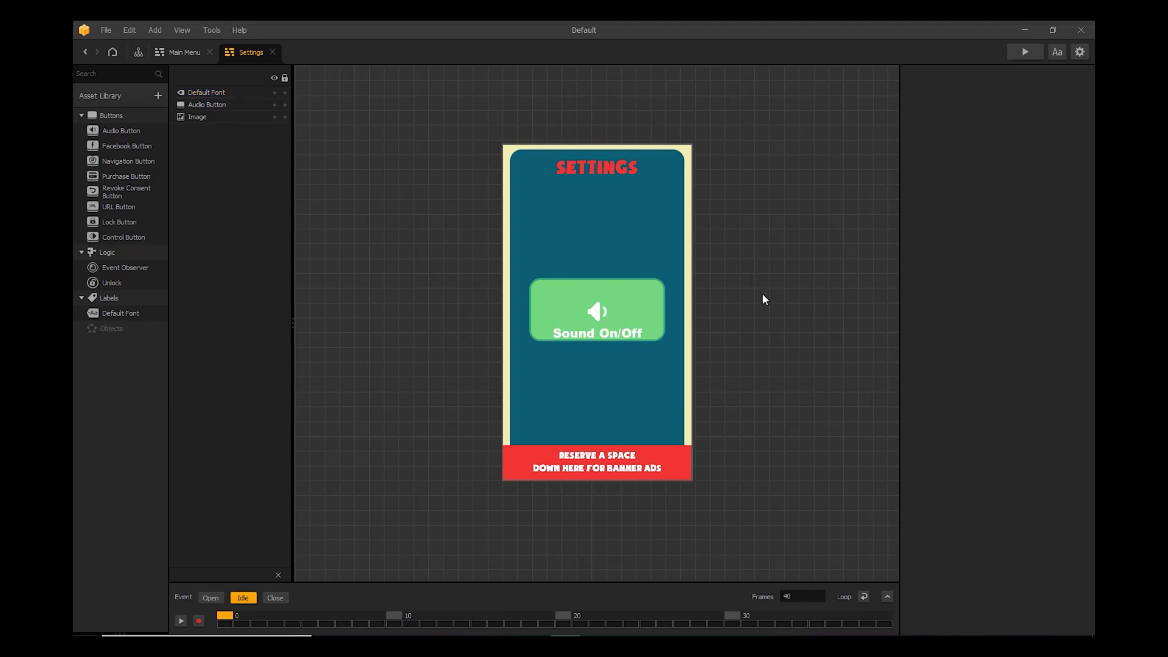
# Nudge the audio button and the Sound On/Off label up together so both sit centered inside the green panel.
pyautogui.click(599, 316)
pyautogui.keyDown('shift'); pyautogui.click(606, 332); pyautogui.keyUp('shift')
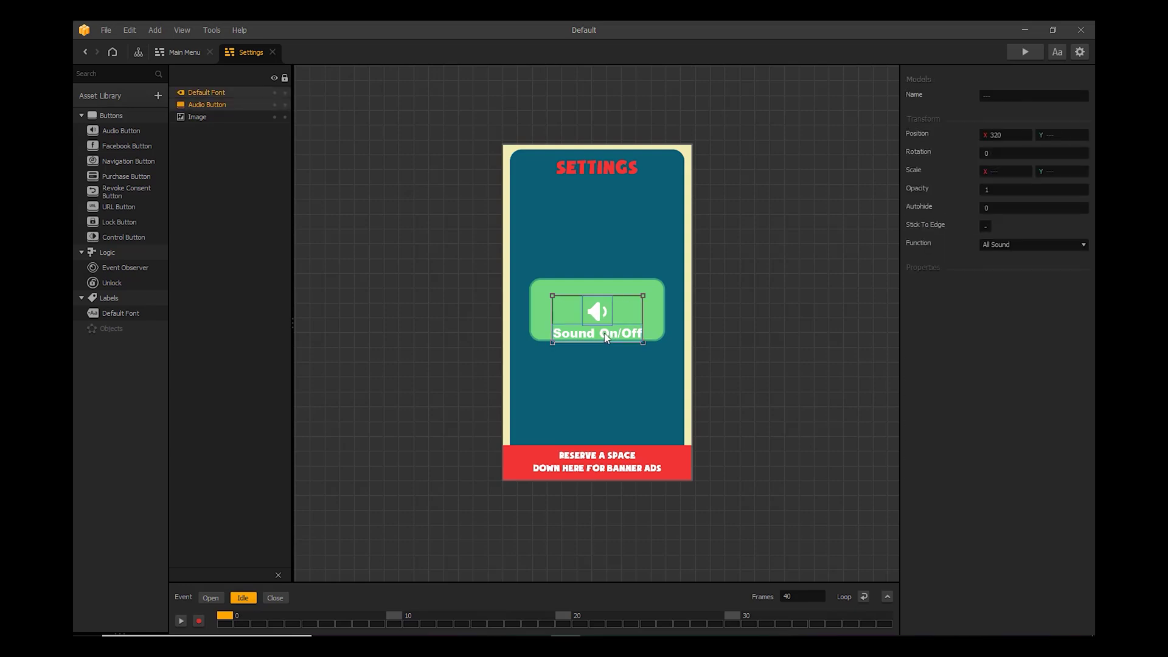
pyautogui.press('Up')
pyautogui.press('Up')
pyautogui.press('Up')
pyautogui.press('Up')
pyautogui.press('Up')
pyautogui.press('Up')
pyautogui.press('Up')
pyautogui.press('Up')
pyautogui.press('Up')
pyautogui.press('Up')
pyautogui.press('Up')
pyautogui.press('Up')
pyautogui.press('Up')
pyautogui.press('Up')
pyautogui.press('Up')
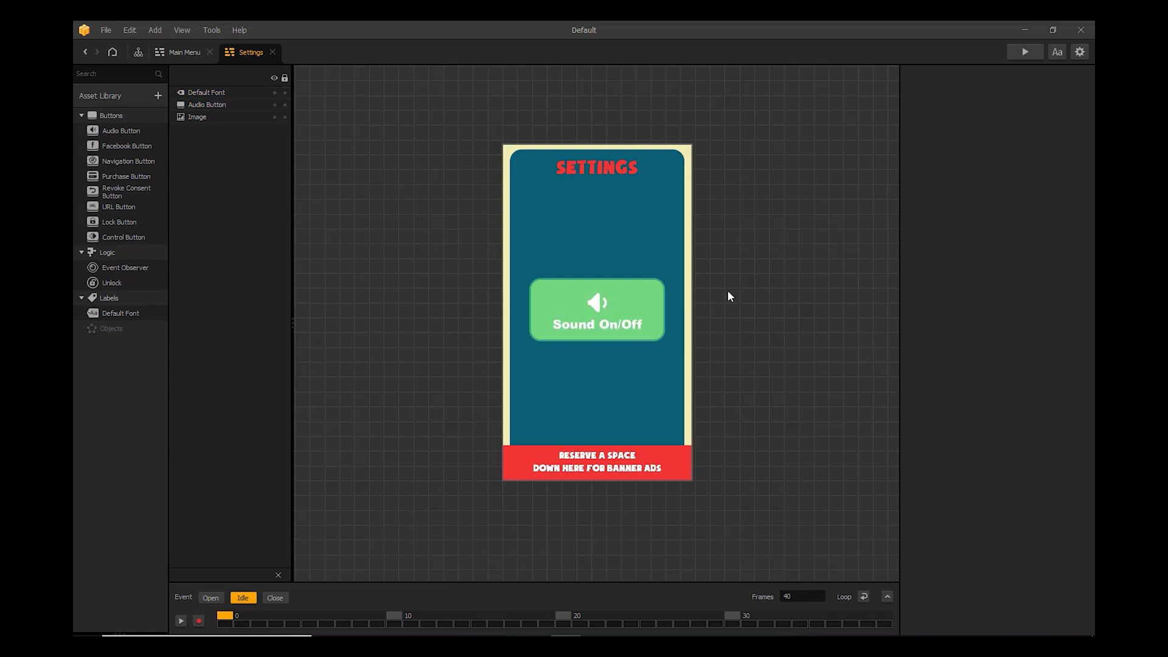
pyautogui.click(728, 289)
# Return to the Main Menu screen, preview it and close the preview.
pyautogui.click(185, 53)
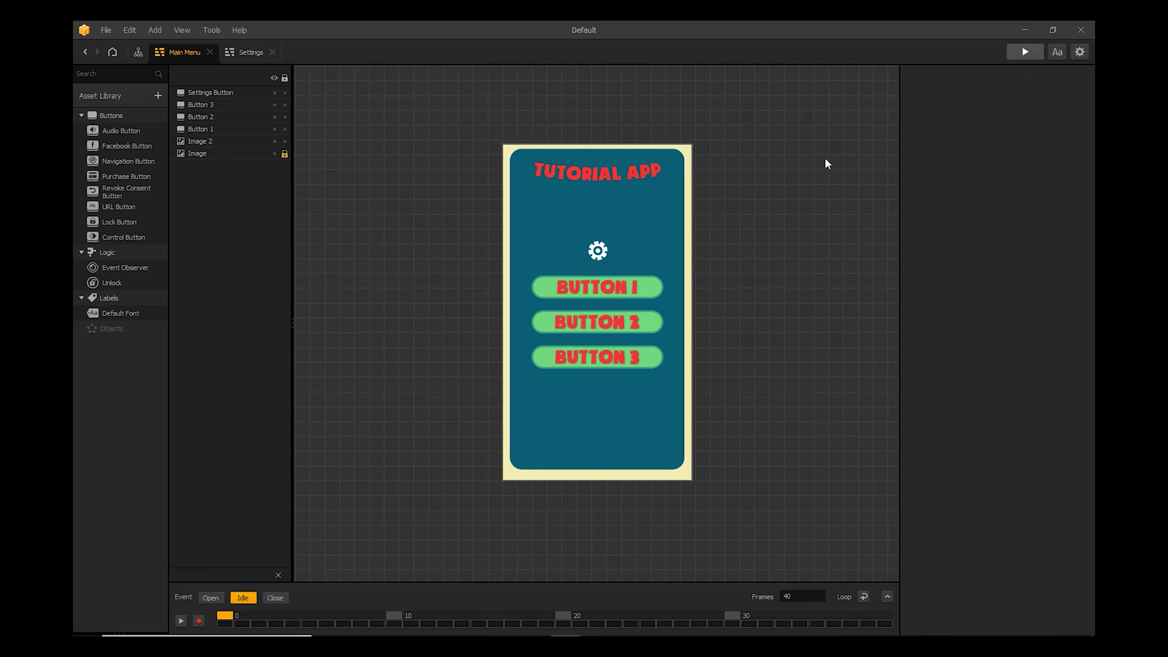
pyautogui.moveTo(522, 118); pyautogui.dragTo(605, 100)
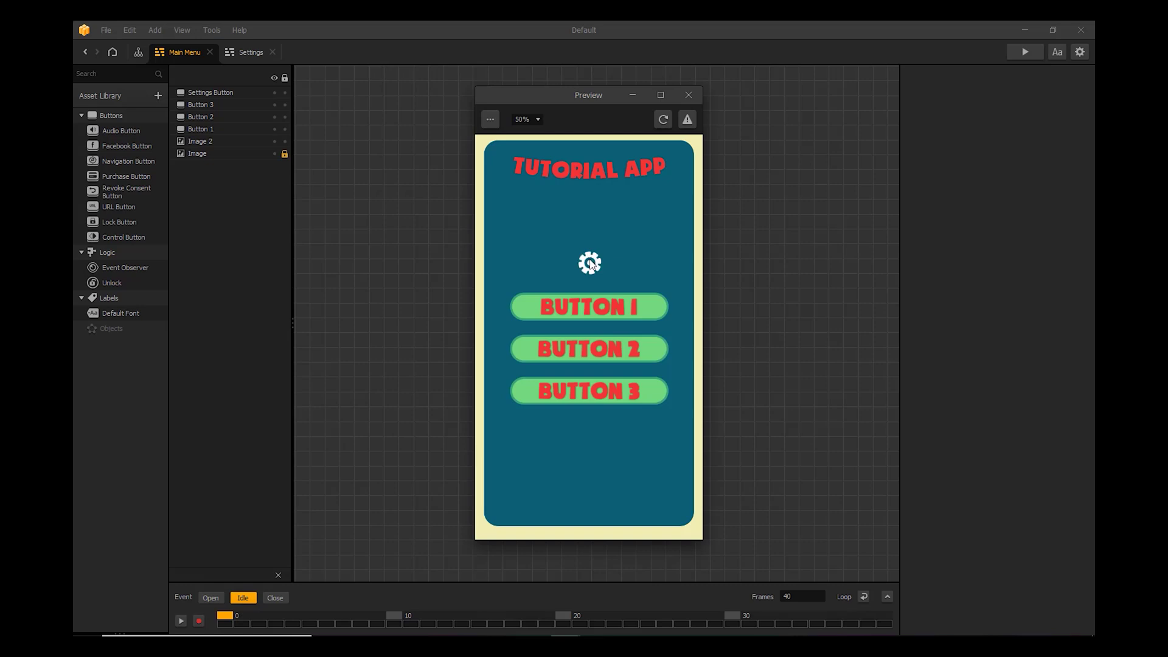
pyautogui.click(689, 95)
# Link the Main Menu's Settings Button output to the Settings screen's Load input in the node map.
pyautogui.click(138, 52)
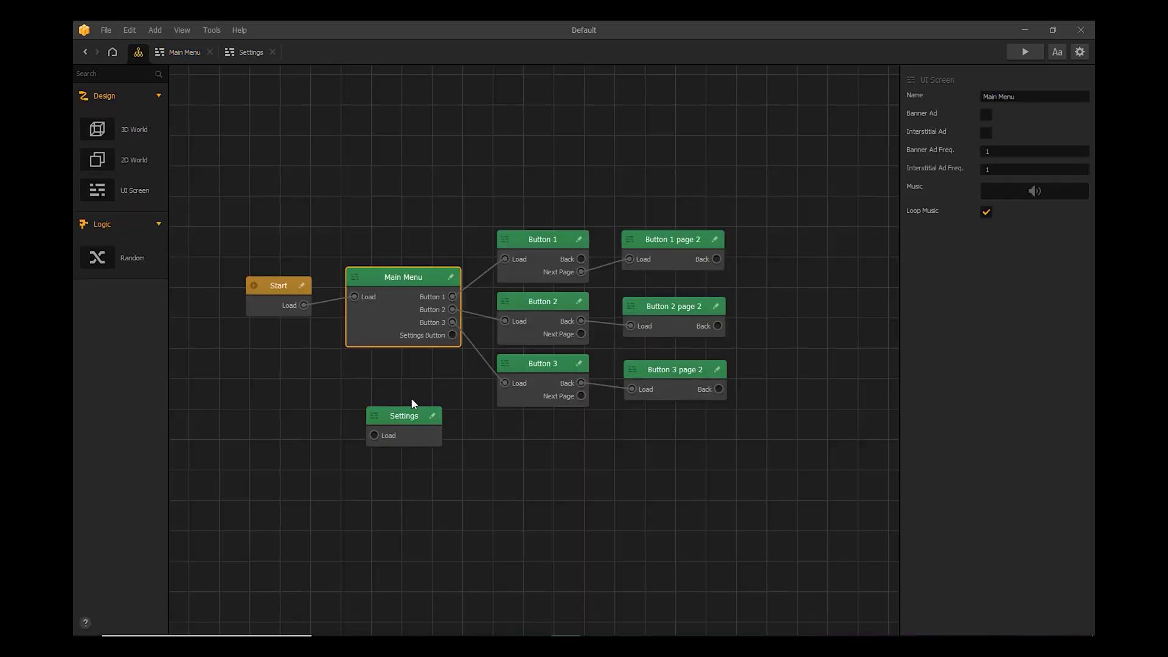
pyautogui.moveTo(453, 334); pyautogui.dragTo(386, 416)
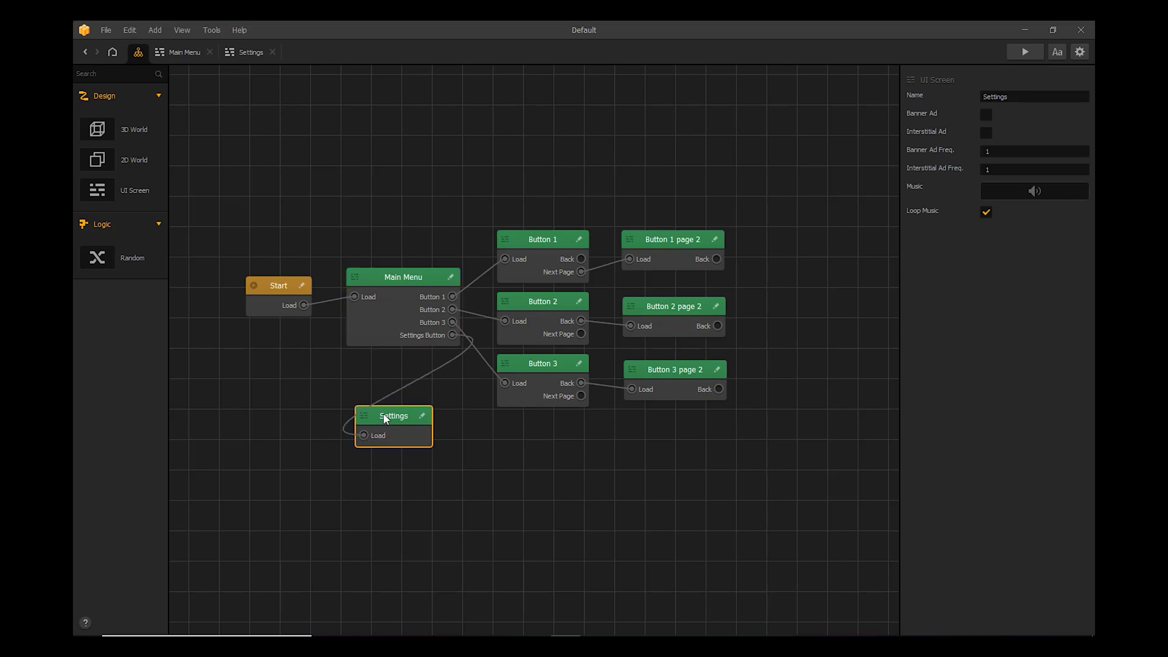
# Copy the Back arrow button from Button 3 page 2 into the Settings screen and set its X position to 320.
pyautogui.doubleClick(634, 370)
pyautogui.click(563, 411)
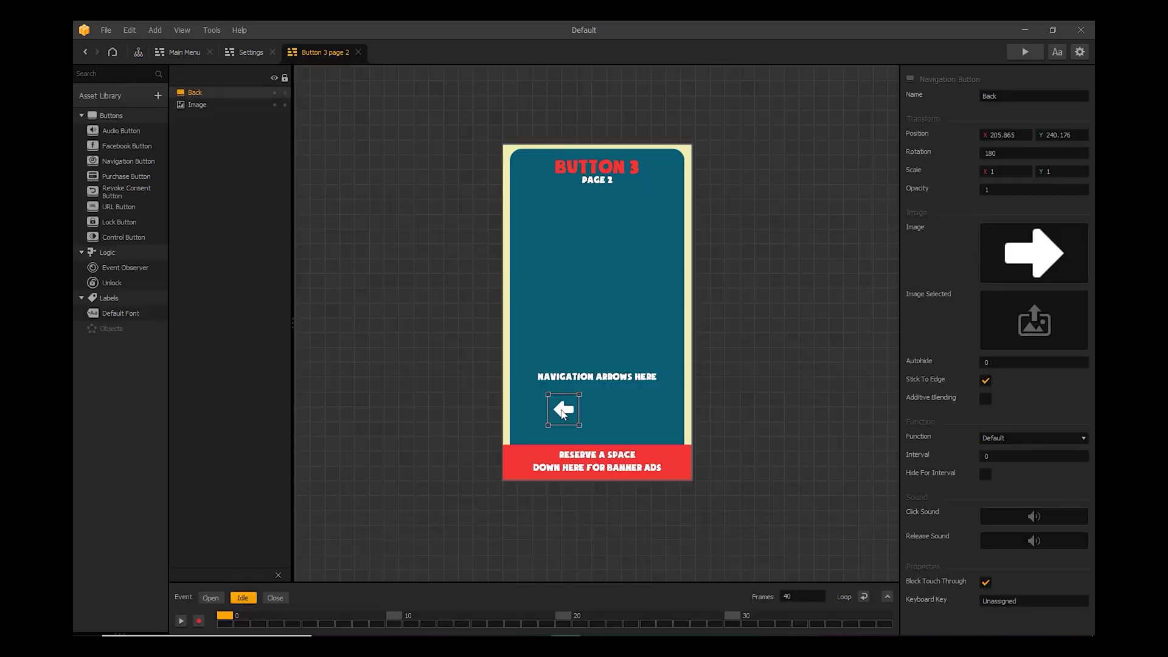
pyautogui.click(247, 53)
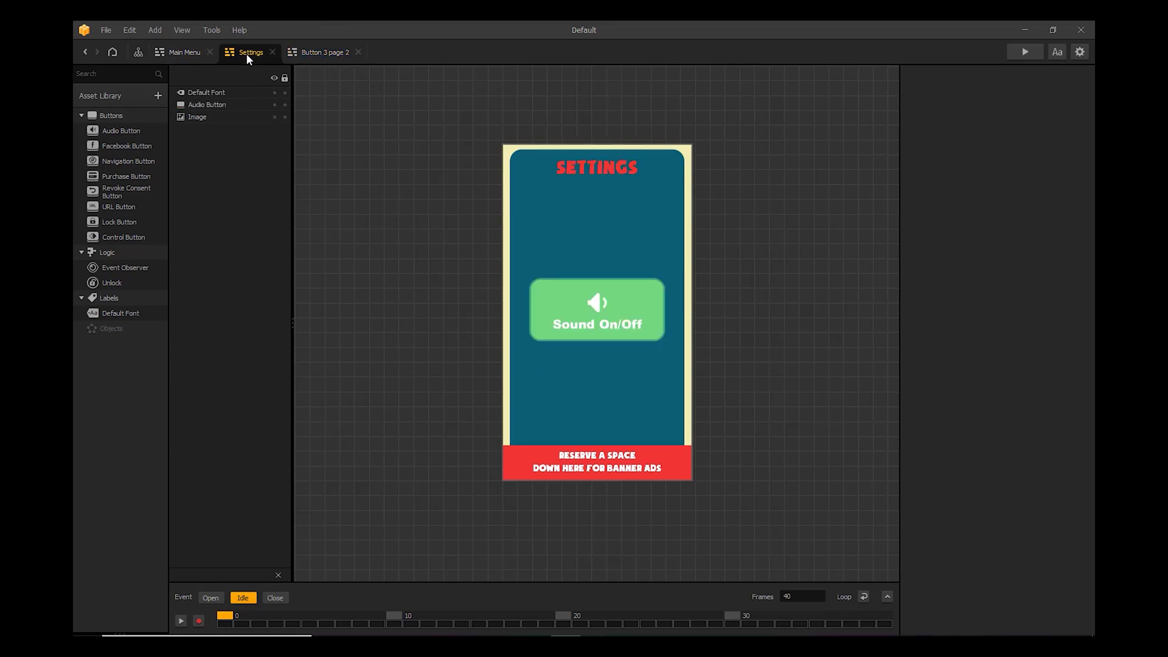
pyautogui.hotkey('ctrl', 'v')
pyautogui.click(1006, 134)
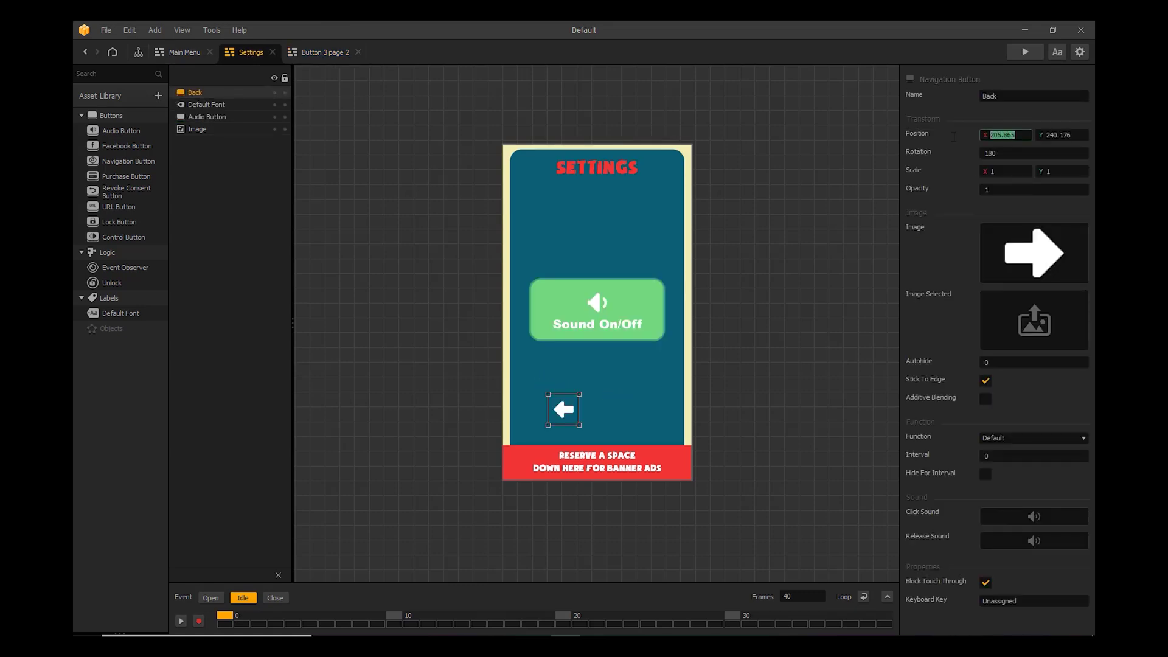
pyautogui.write('32')
pyautogui.click(791, 311)
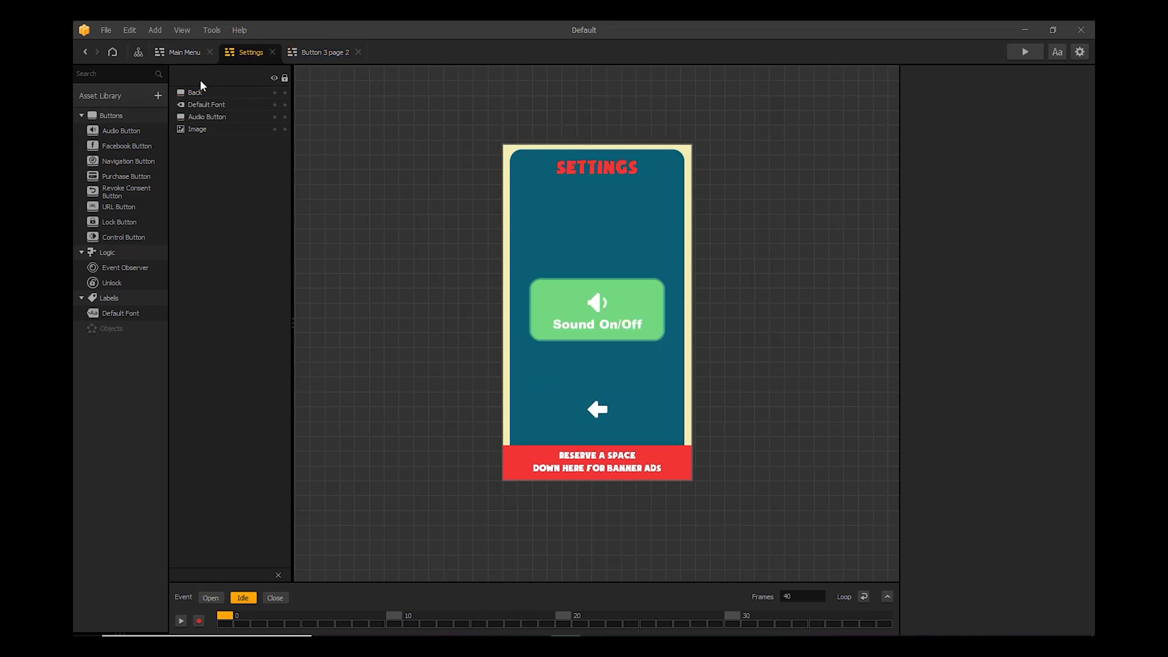
# Link the Settings screen's Back output to the Main Menu's Load input in the node map.
pyautogui.click(192, 53)
pyautogui.click(138, 53)
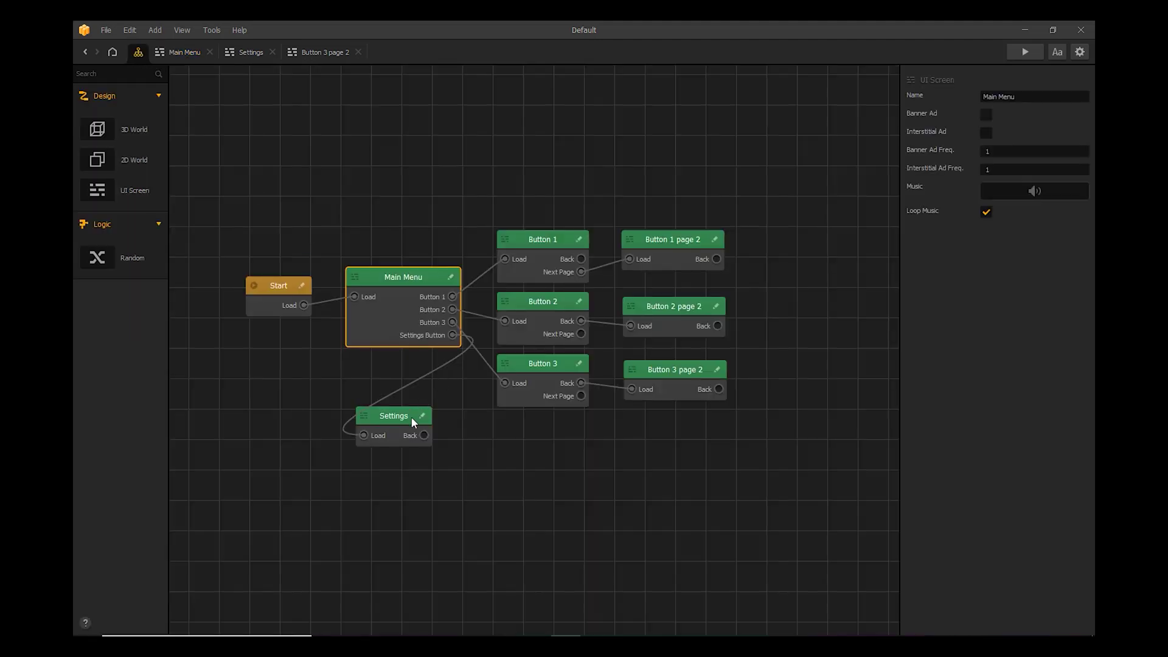
pyautogui.moveTo(424, 433); pyautogui.dragTo(352, 297)
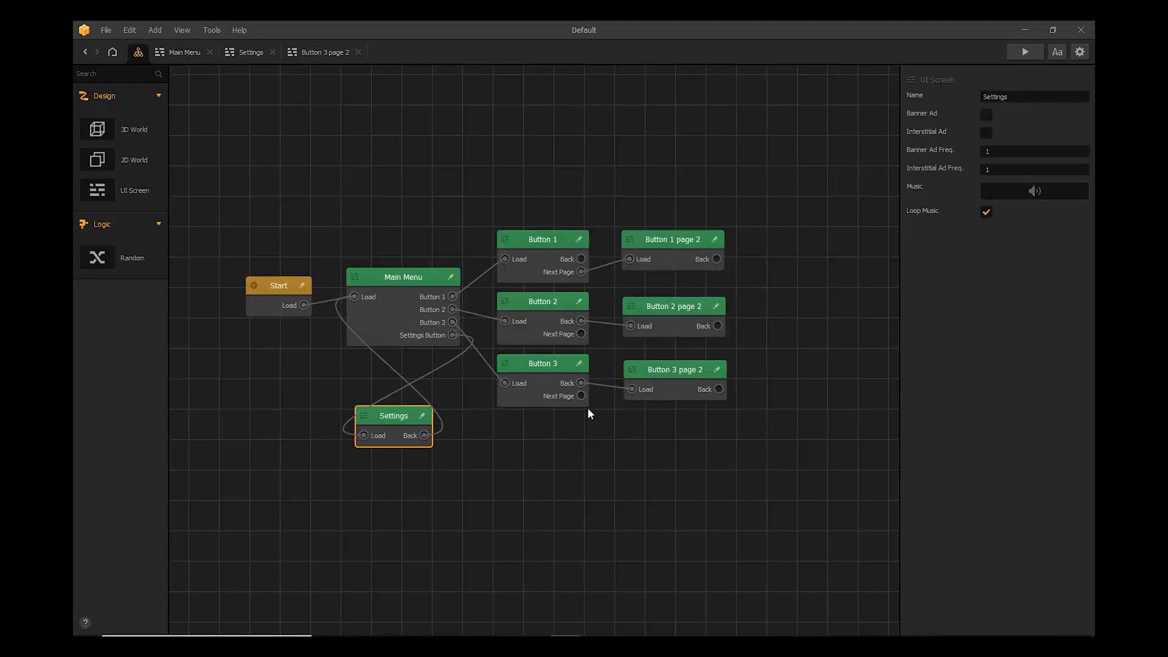
pyautogui.click(571, 397)
pyautogui.moveTo(579, 395); pyautogui.dragTo(355, 298)
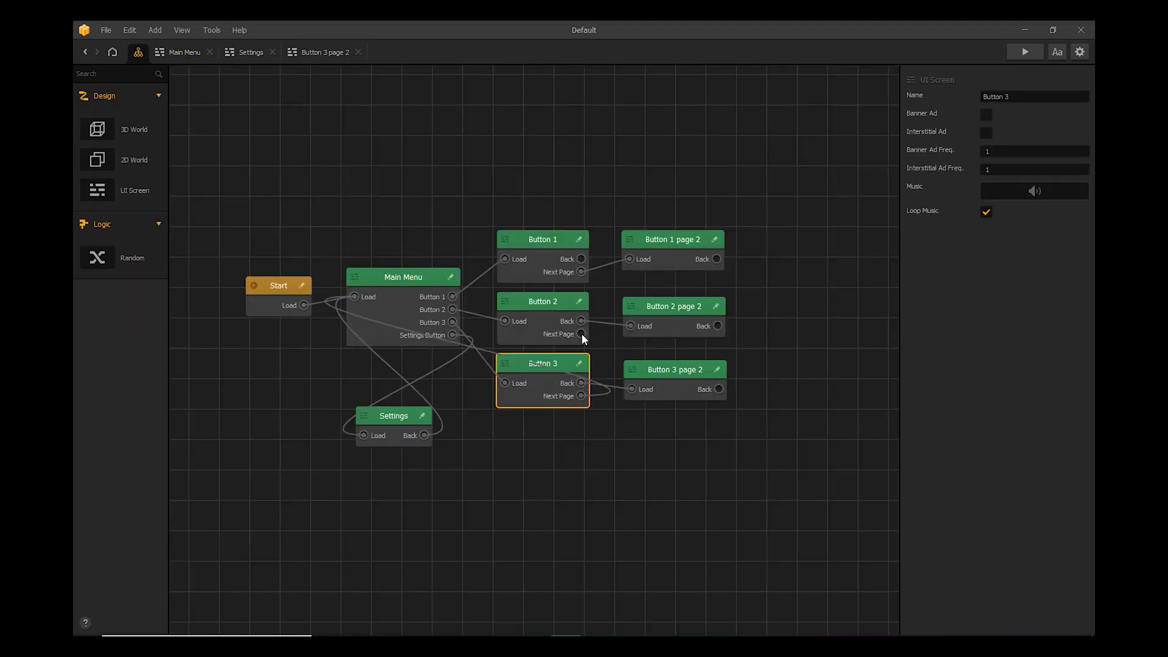
pyautogui.moveTo(582, 333); pyautogui.dragTo(359, 302)
pyautogui.moveTo(581, 395); pyautogui.dragTo(589, 341)
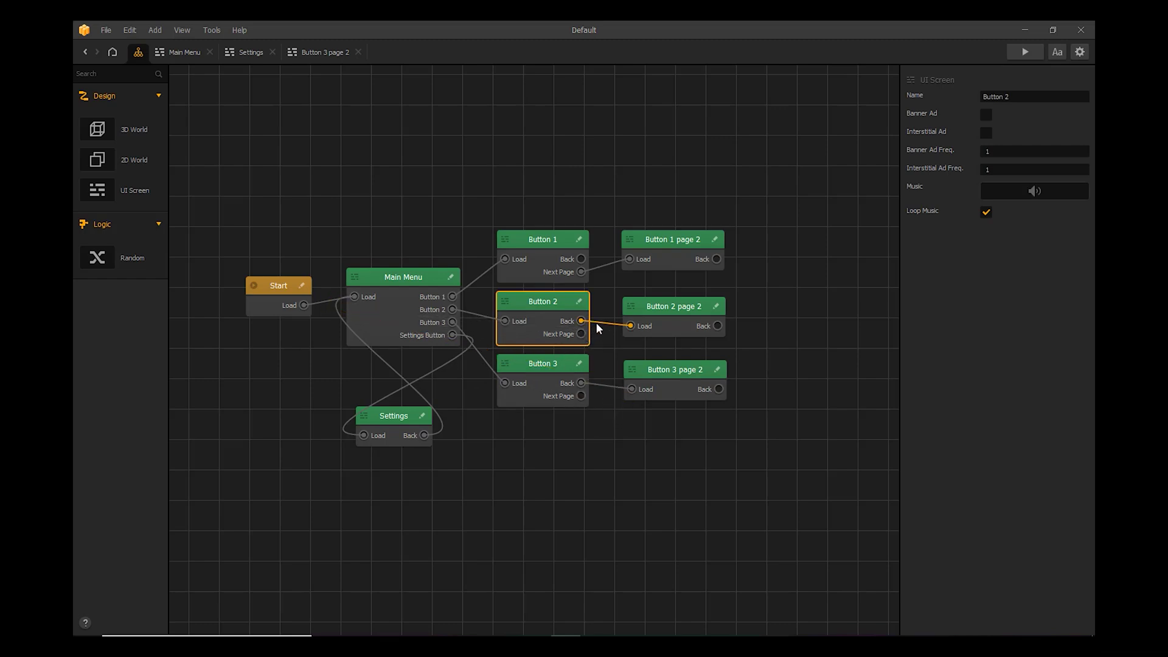
# Move the page 2 links of Button 2 and Button 3 from their Back outputs to their Next Page outputs.
pyautogui.moveTo(596, 385); pyautogui.dragTo(592, 323)
pyautogui.moveTo(583, 390); pyautogui.dragTo(614, 386)
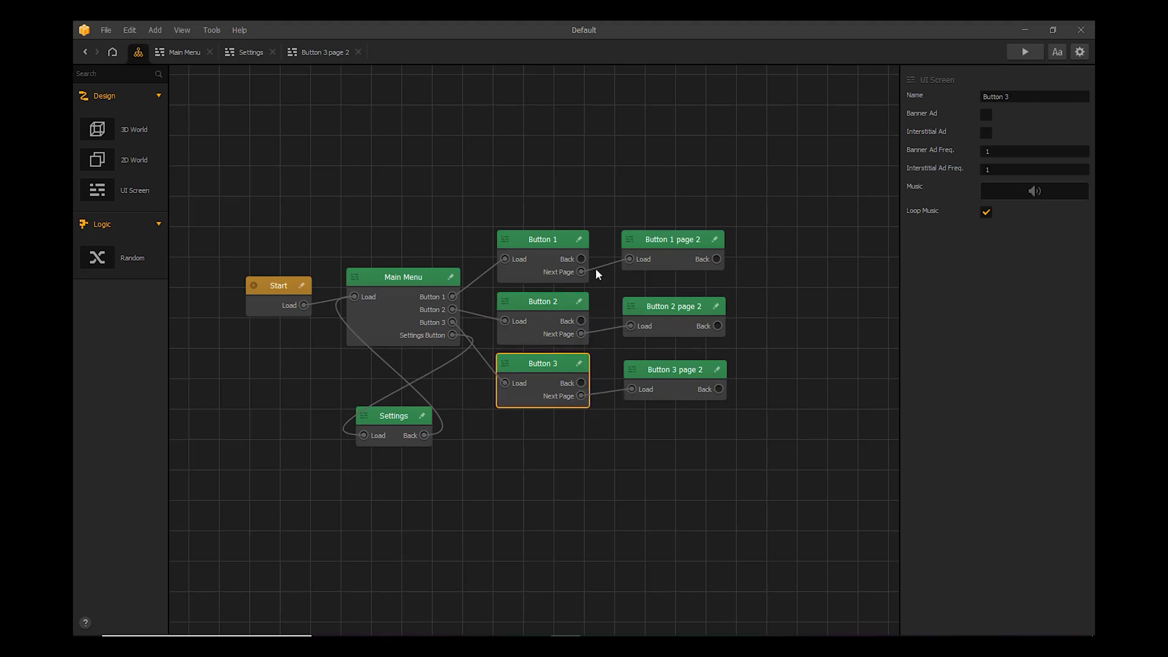
# Link the Back outputs of the Button 1, Button 2 and Button 3 screens to the Main Menu's Load input.
pyautogui.moveTo(581, 258); pyautogui.dragTo(355, 297)
pyautogui.moveTo(581, 321); pyautogui.dragTo(355, 296)
pyautogui.moveTo(581, 383); pyautogui.dragTo(373, 302)
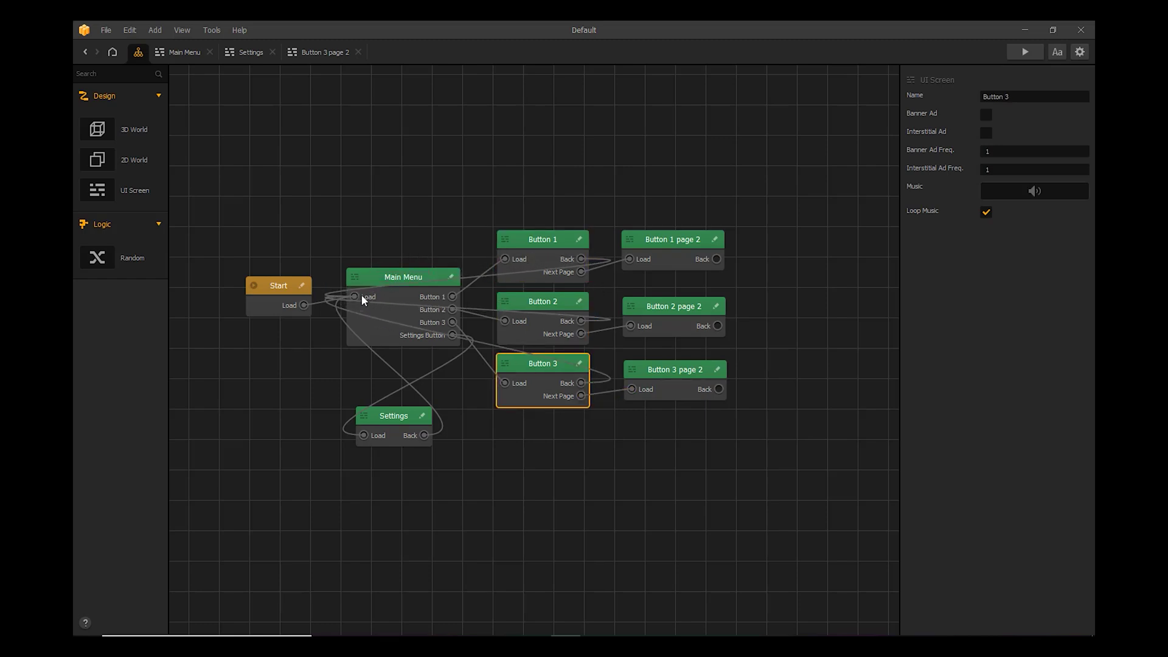
# Link each page 2 screen's Back output to its own Button screen's Load input, and move the Start node farther from the Main Menu.
pyautogui.moveTo(715, 259); pyautogui.dragTo(506, 259)
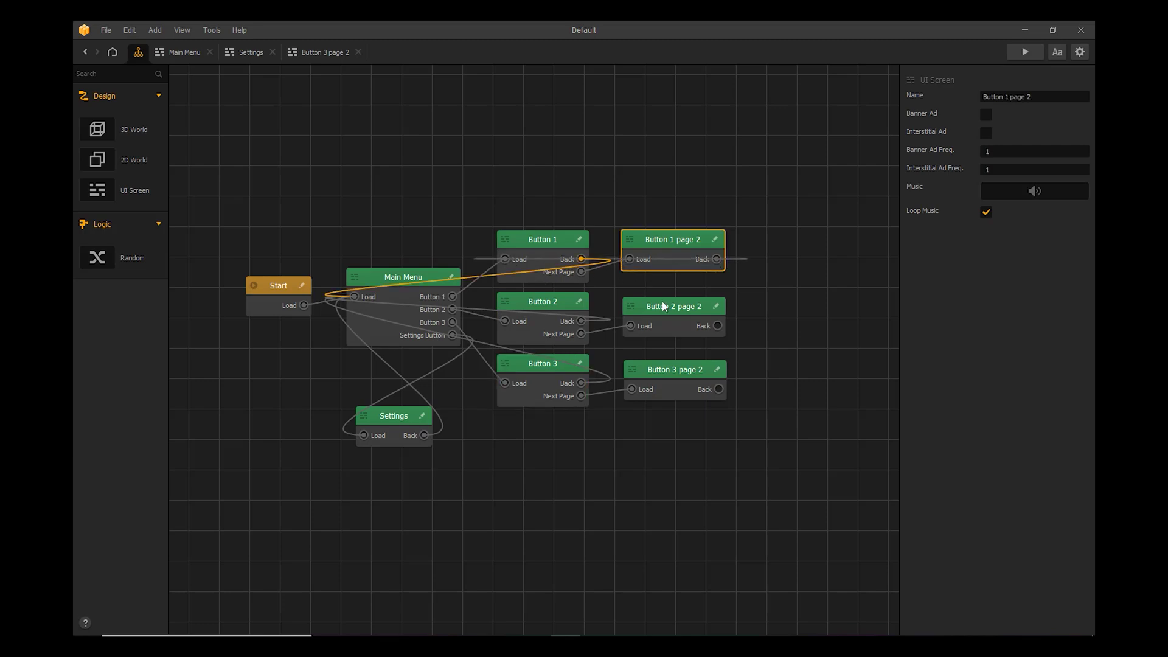
pyautogui.moveTo(718, 326); pyautogui.dragTo(505, 321)
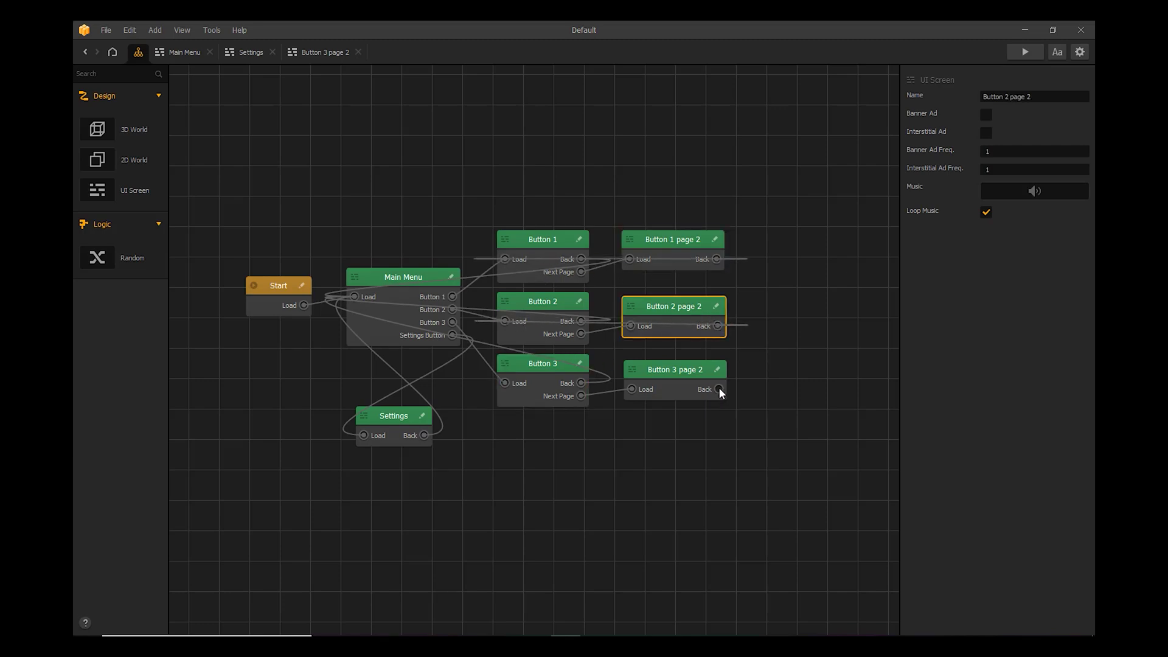
pyautogui.moveTo(718, 390); pyautogui.dragTo(504, 382)
pyautogui.moveTo(291, 298); pyautogui.dragTo(266, 278)
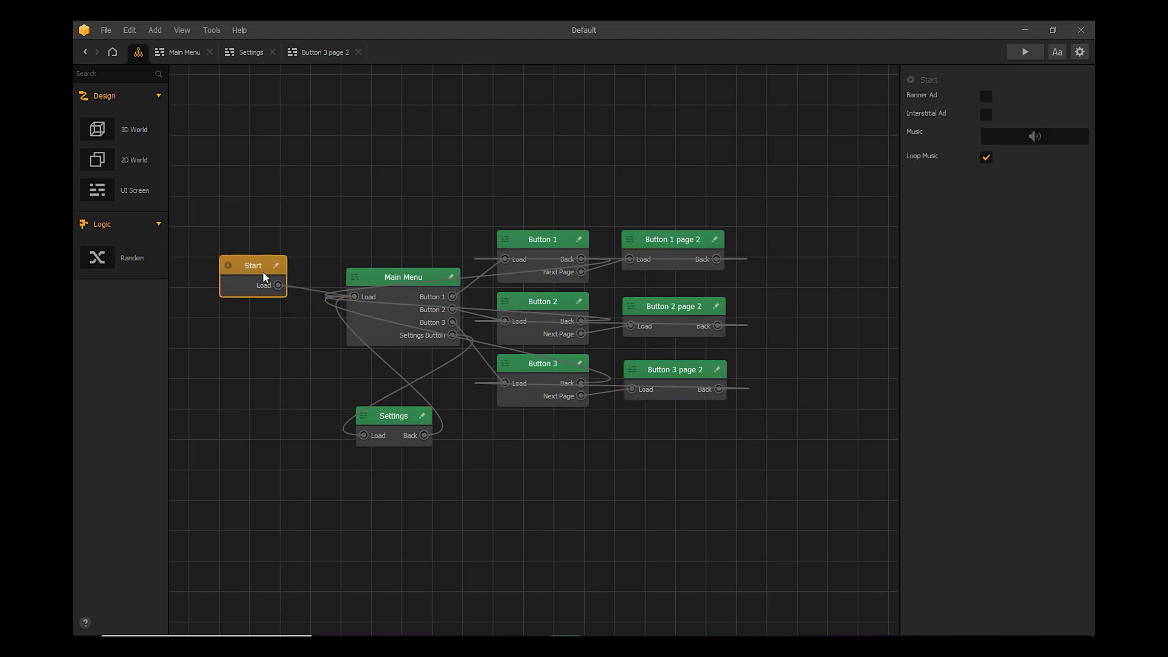
# Preview the app and test navigation to Settings and through both Button 1 pages, returning to the Main Menu each time.
pyautogui.click(1015, 54)
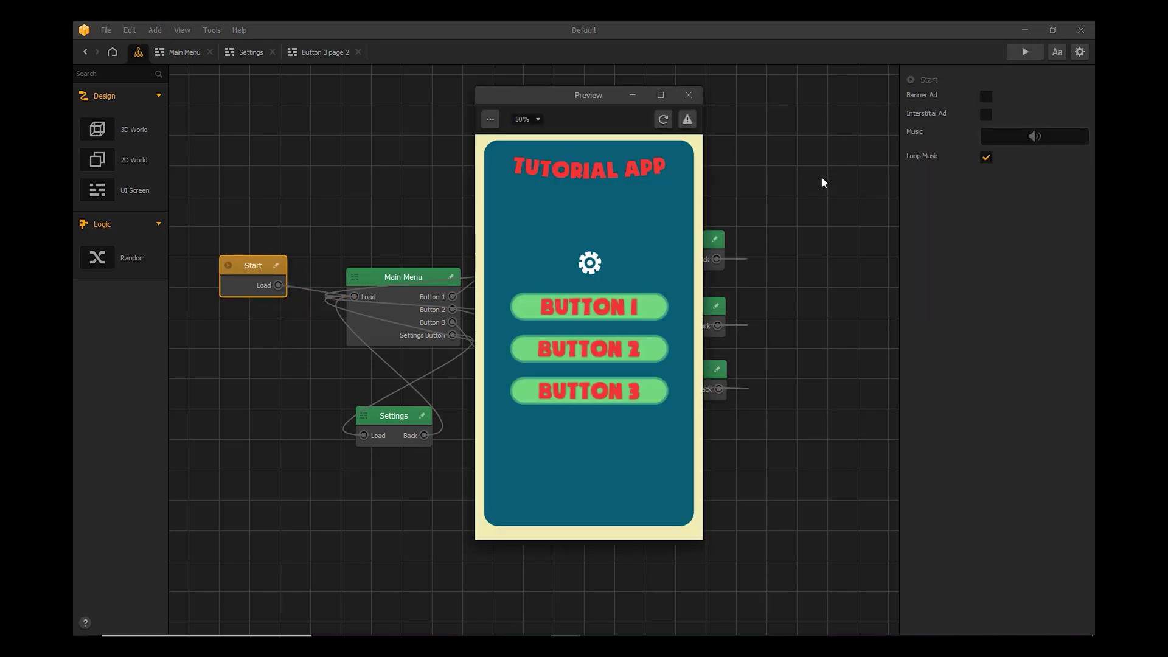
pyautogui.click(590, 263)
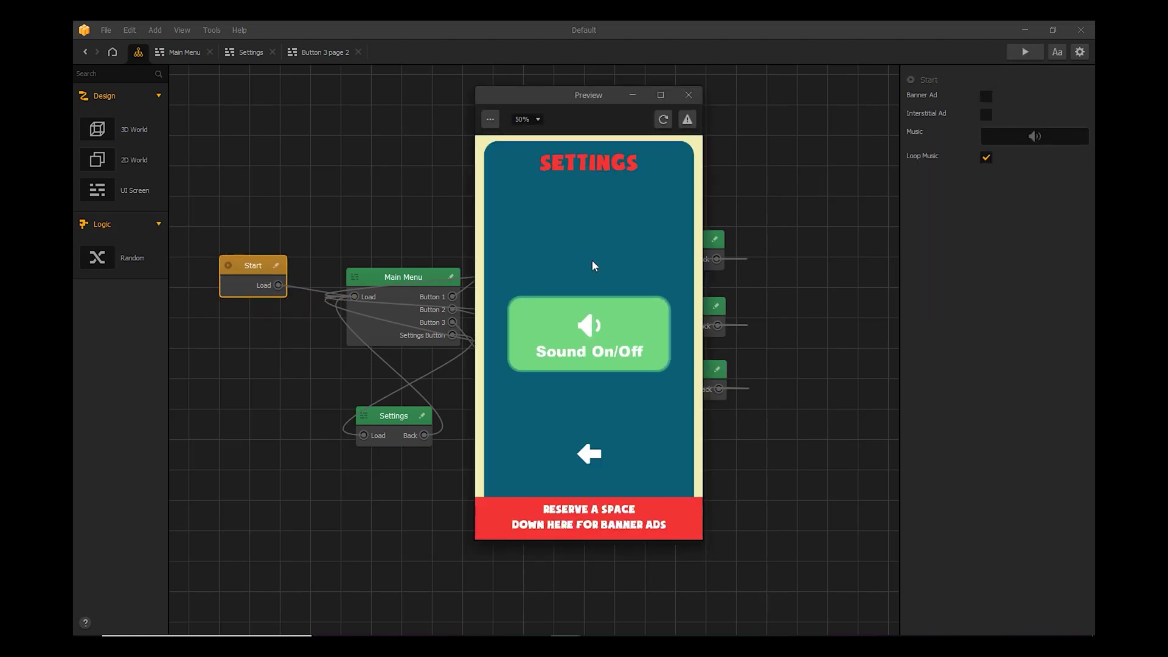
pyautogui.click(587, 456)
pyautogui.click(604, 308)
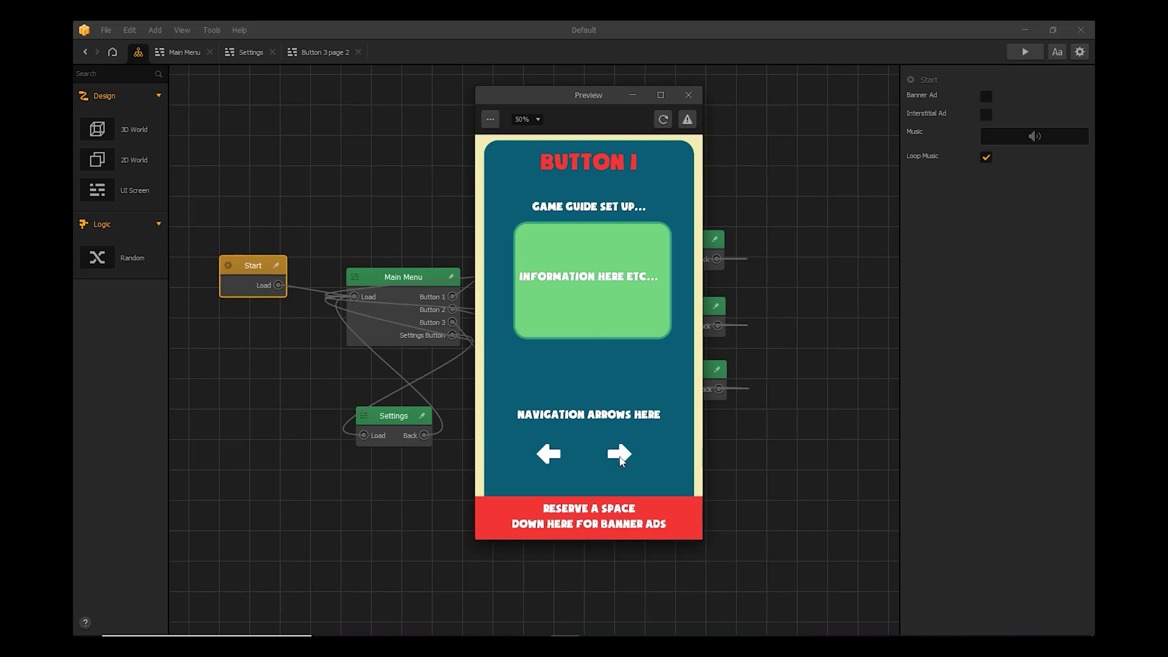
pyautogui.click(619, 455)
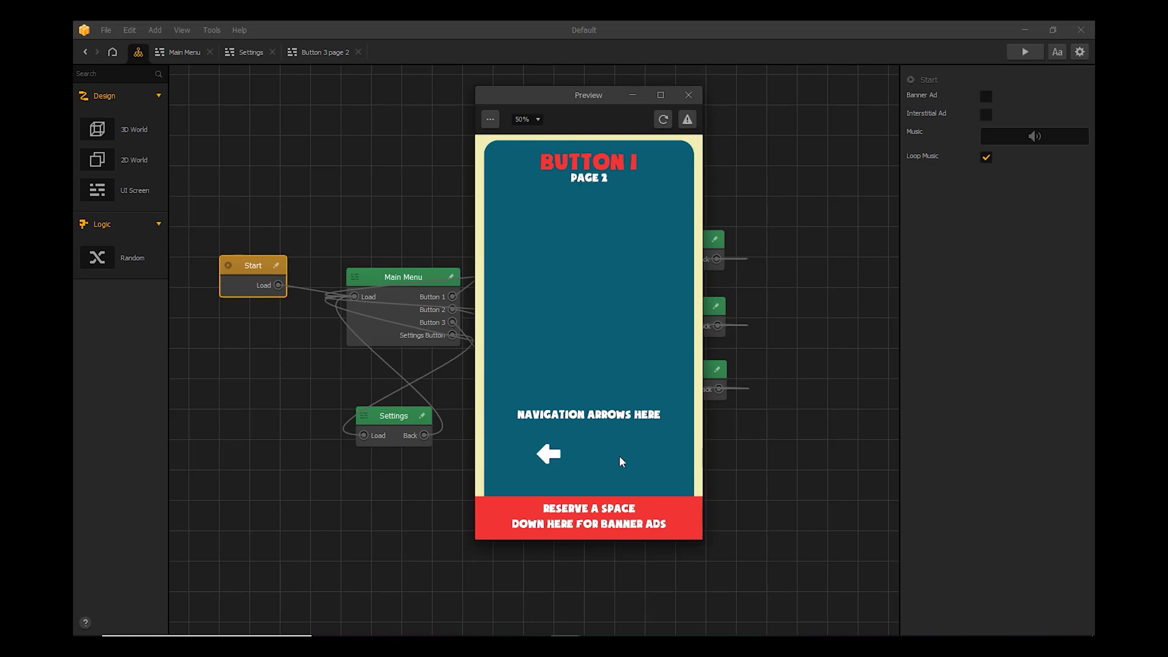
pyautogui.click(551, 455)
pyautogui.click(551, 455)
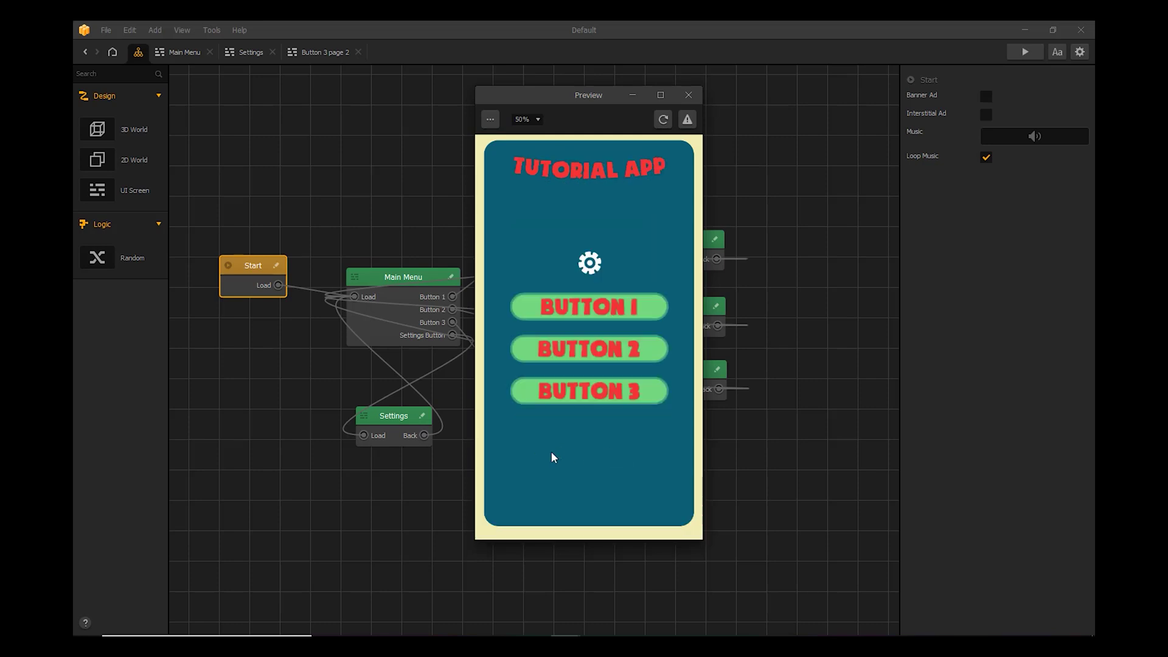
# Test navigation through both Button 2 pages in the preview and return to the Main Menu.
pyautogui.click(596, 353)
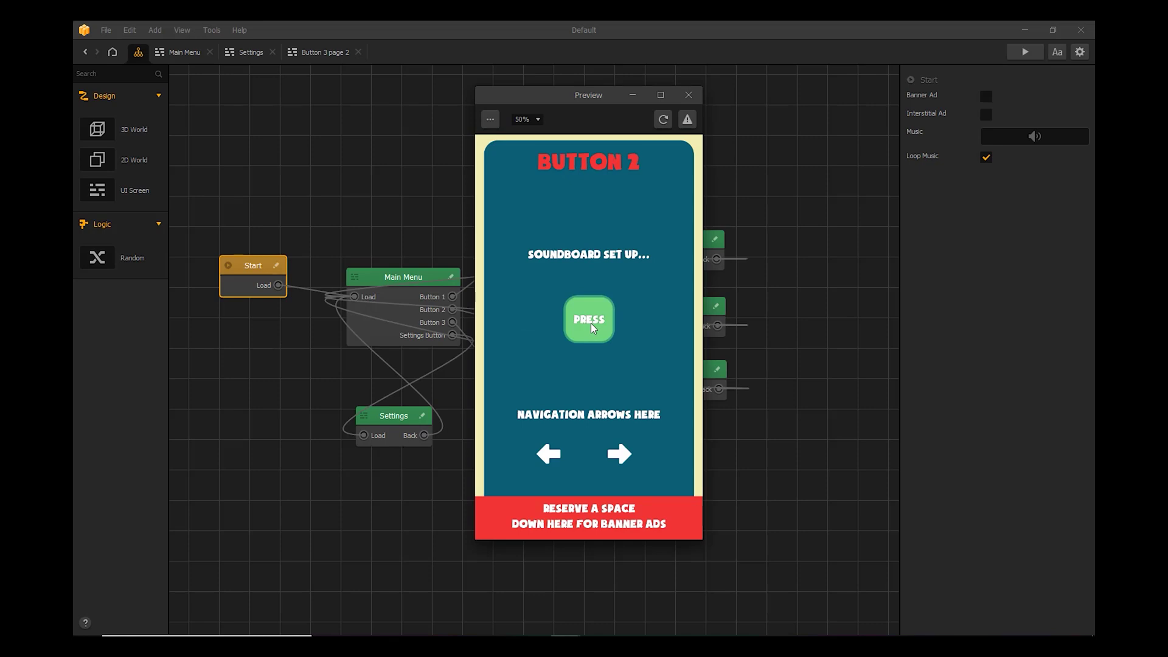
pyautogui.click(615, 455)
pyautogui.click(552, 454)
pyautogui.click(553, 455)
# Test navigation from the Main Menu to Button 3, forward to its page 2 and back to the Button 3 screen.
pyautogui.click(607, 394)
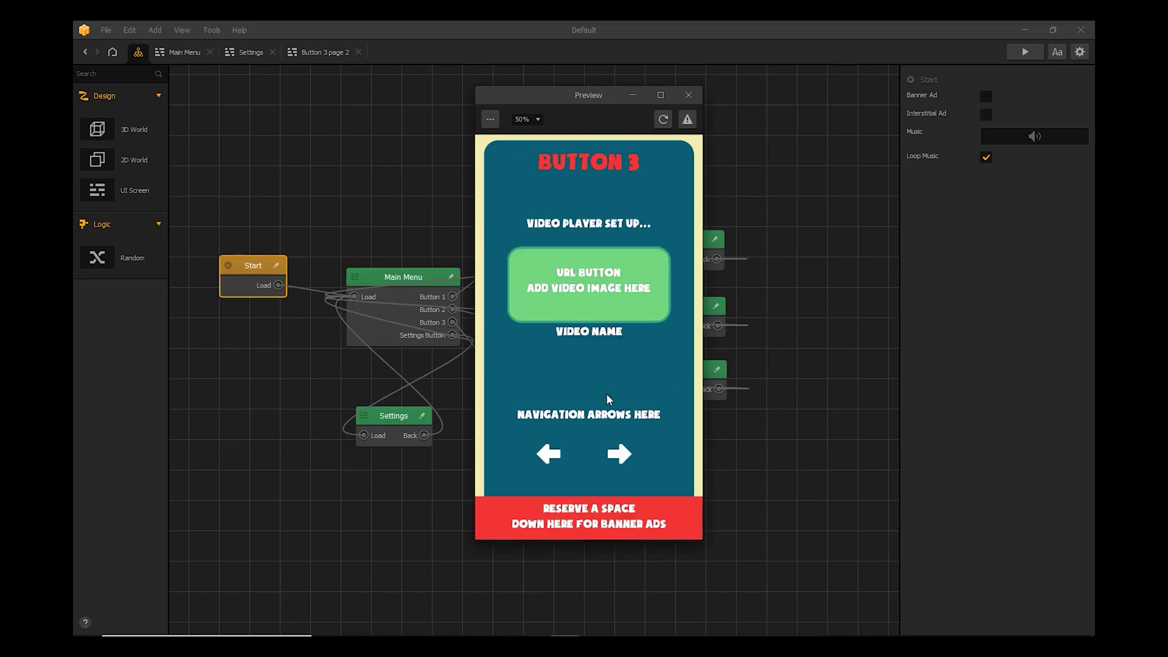
pyautogui.click(612, 454)
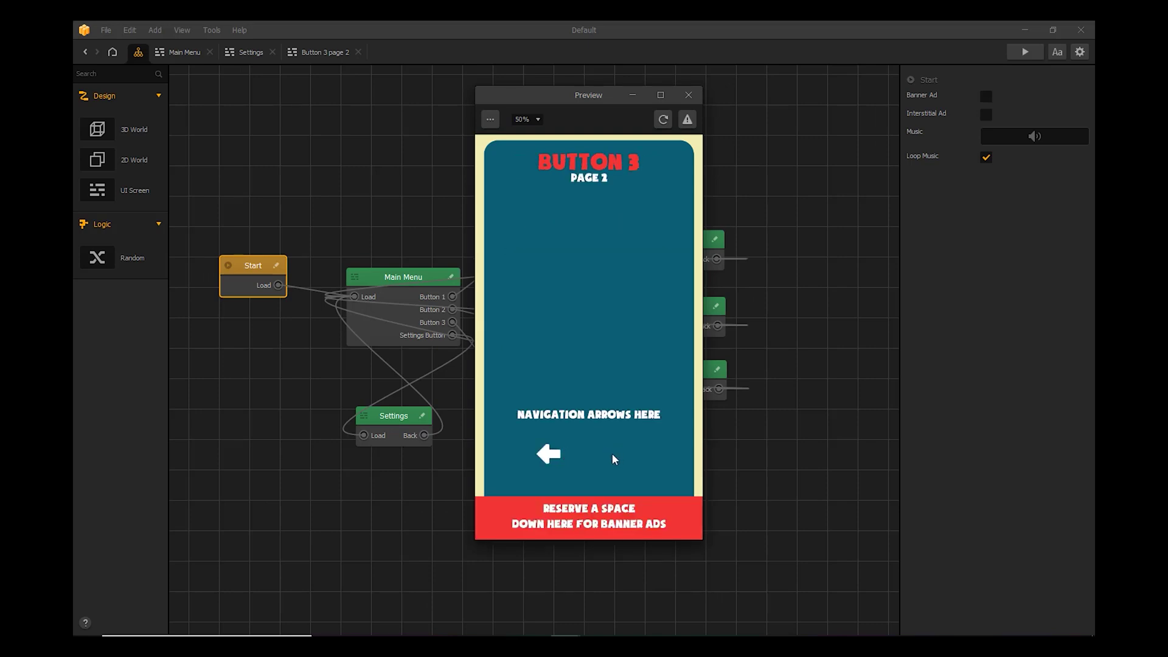
pyautogui.click(550, 455)
# Test the URL button on the Button 3 screen, pause and minimize the opened YouTube video, and return to the Main Menu.
pyautogui.click(587, 290)
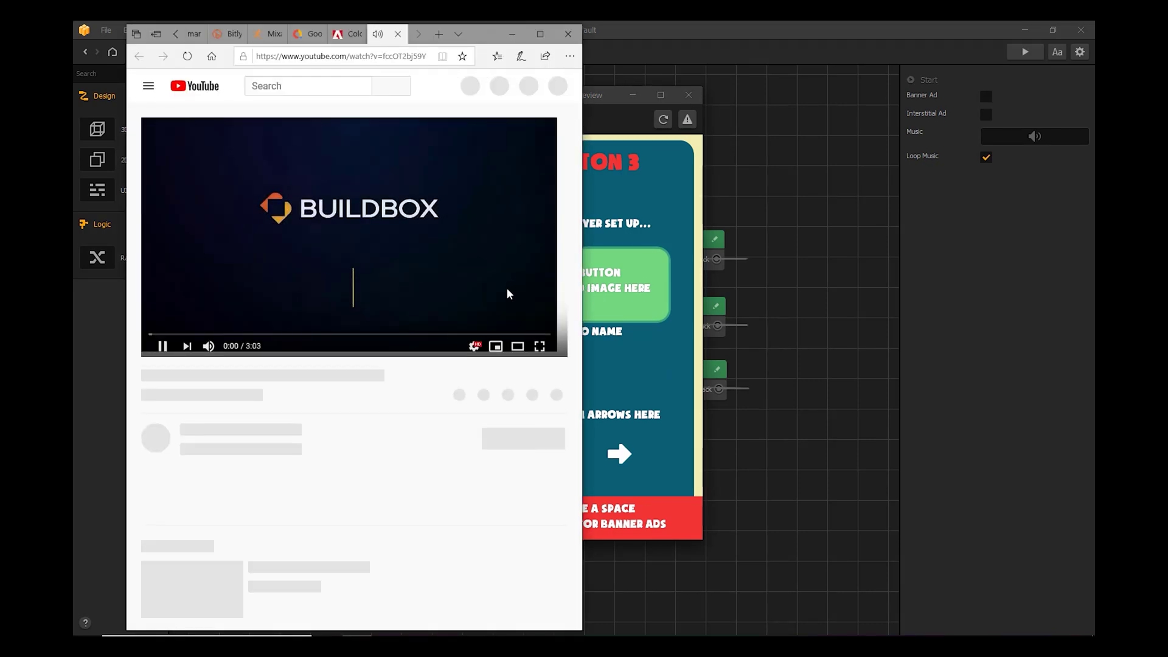
pyautogui.click(163, 340)
pyautogui.click(511, 33)
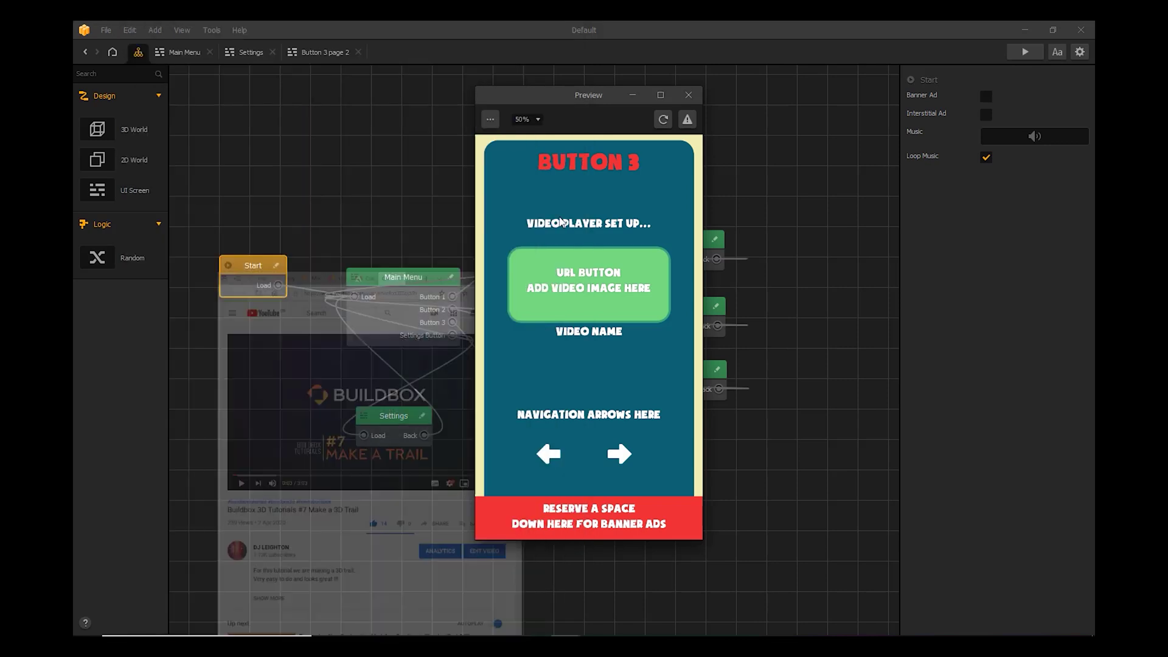
pyautogui.click(555, 453)
# Test the sound control in Settings, try the Press soundboard button on the Button 2 screen, and return to the Main Menu.
pyautogui.click(590, 261)
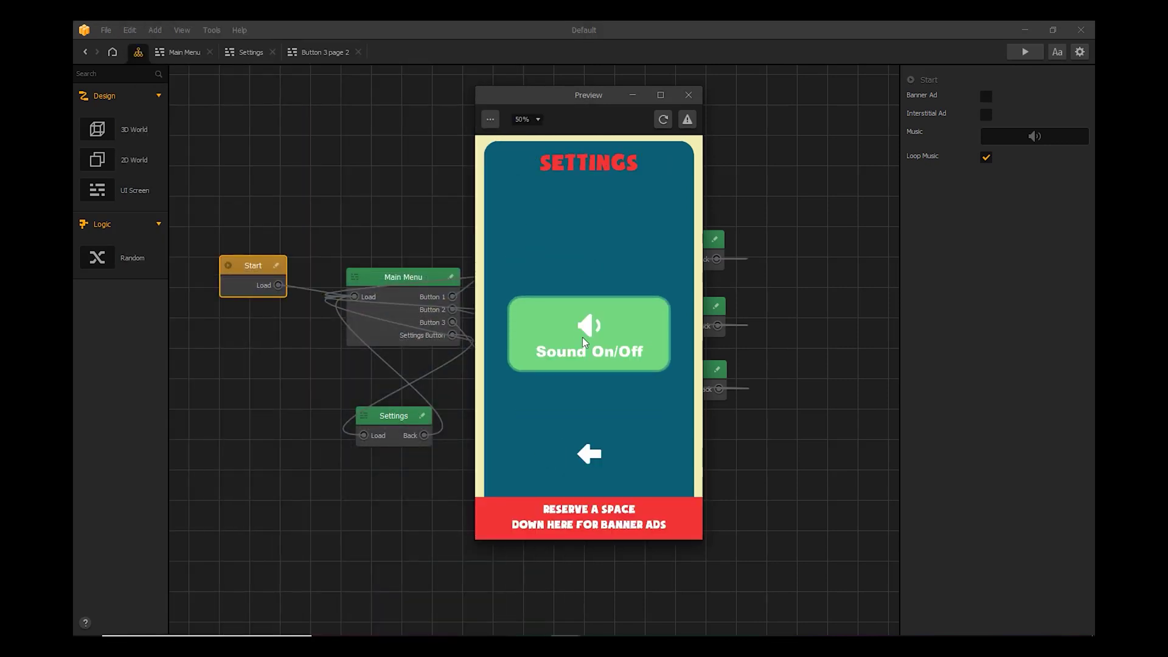
pyautogui.click(589, 454)
pyautogui.click(600, 356)
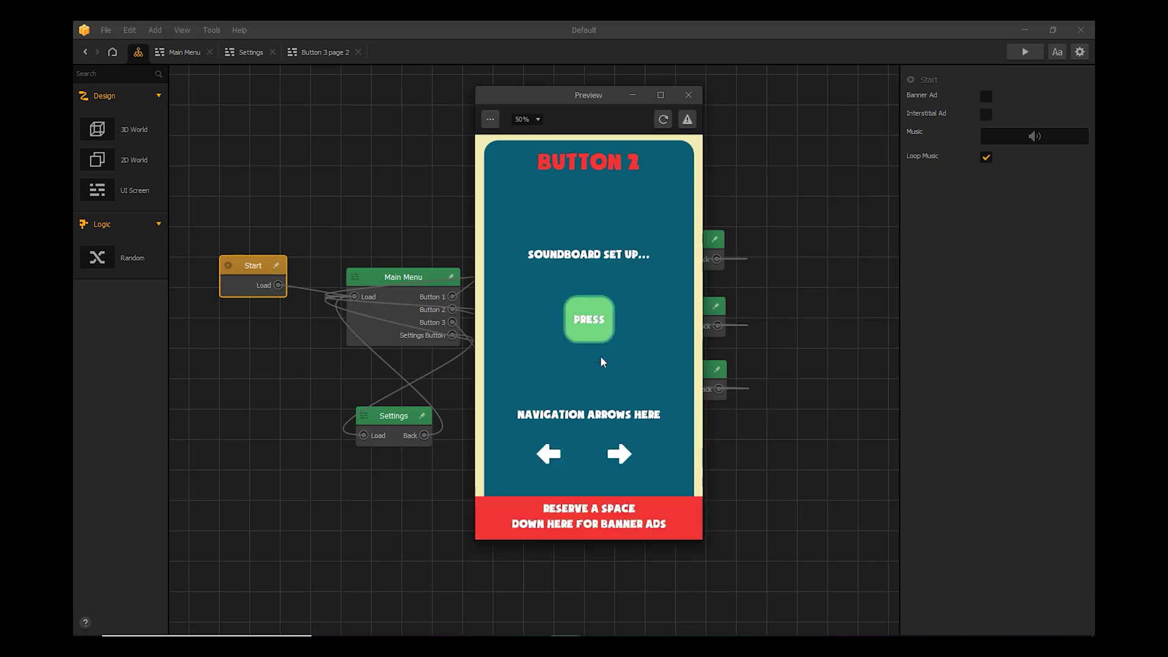
pyautogui.click(594, 331)
pyautogui.click(549, 453)
# Check the Settings sound control again, revisit the Button 2 screen, return to the Main Menu, and shift the preview window slightly.
pyautogui.click(590, 263)
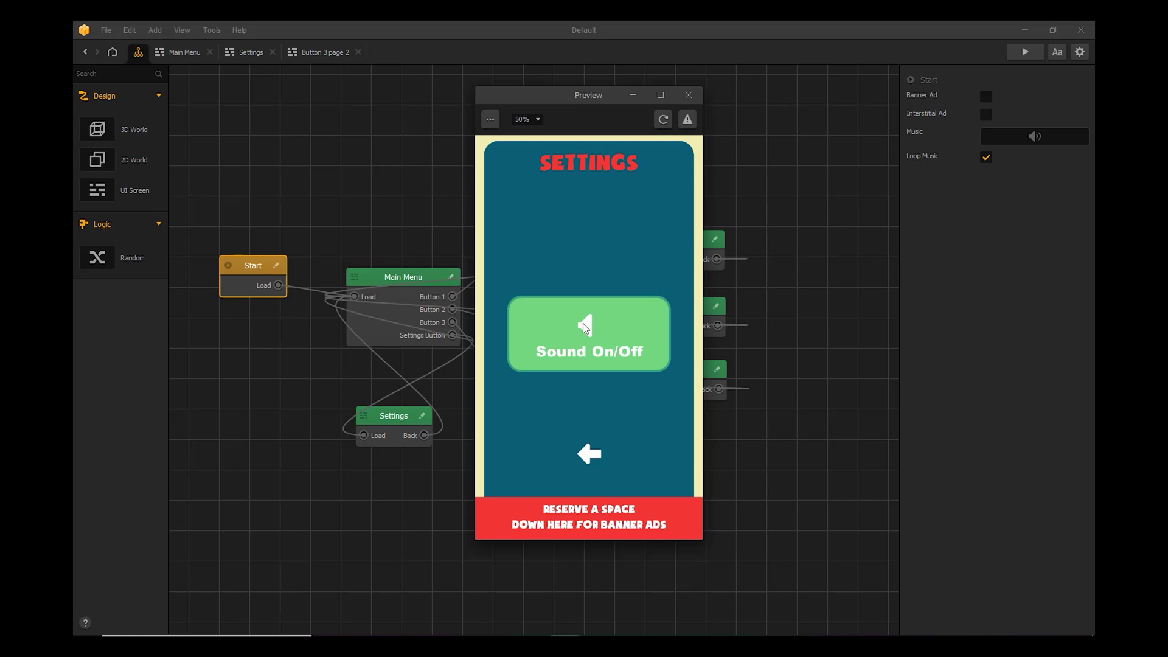
pyautogui.click(589, 452)
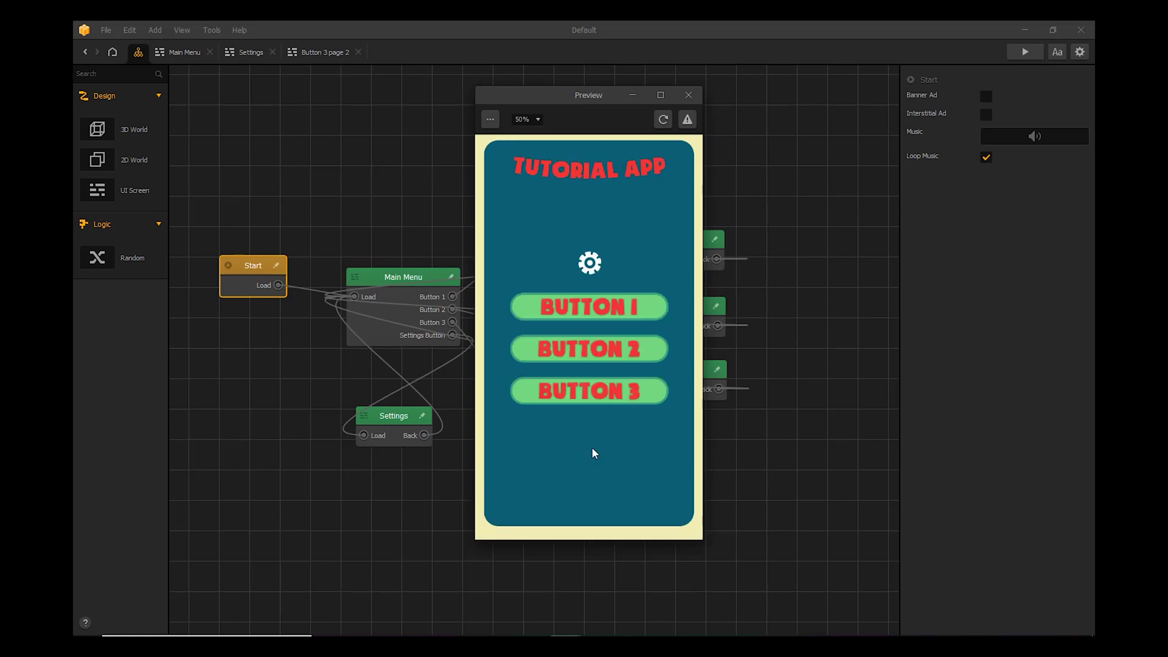
pyautogui.click(595, 349)
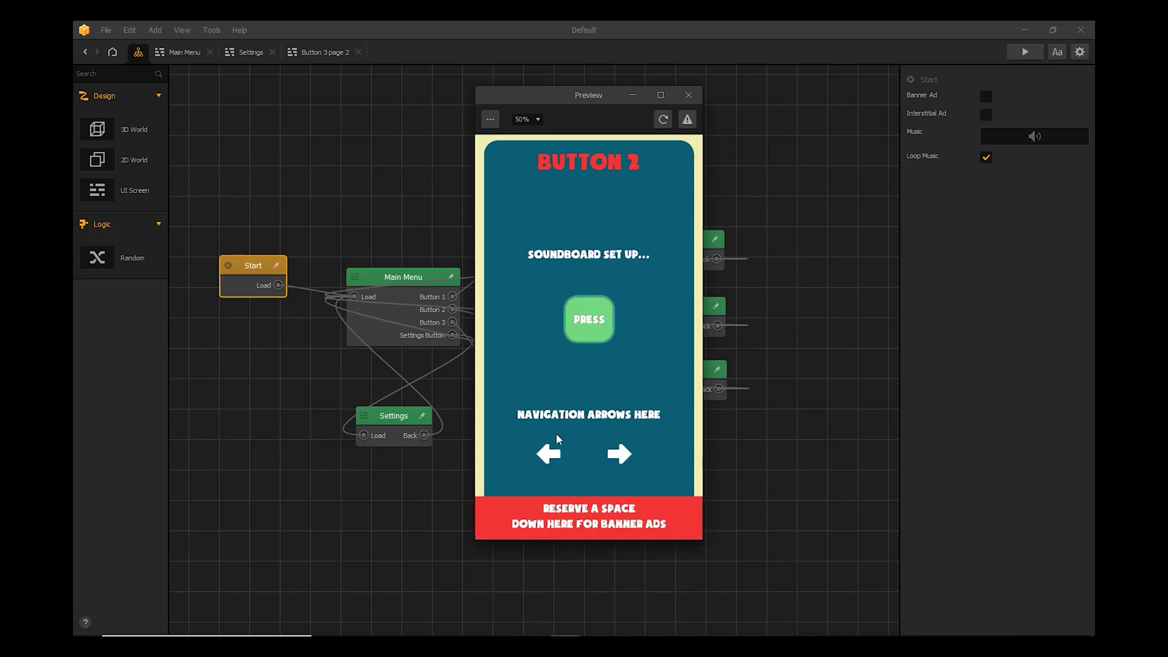
pyautogui.click(551, 455)
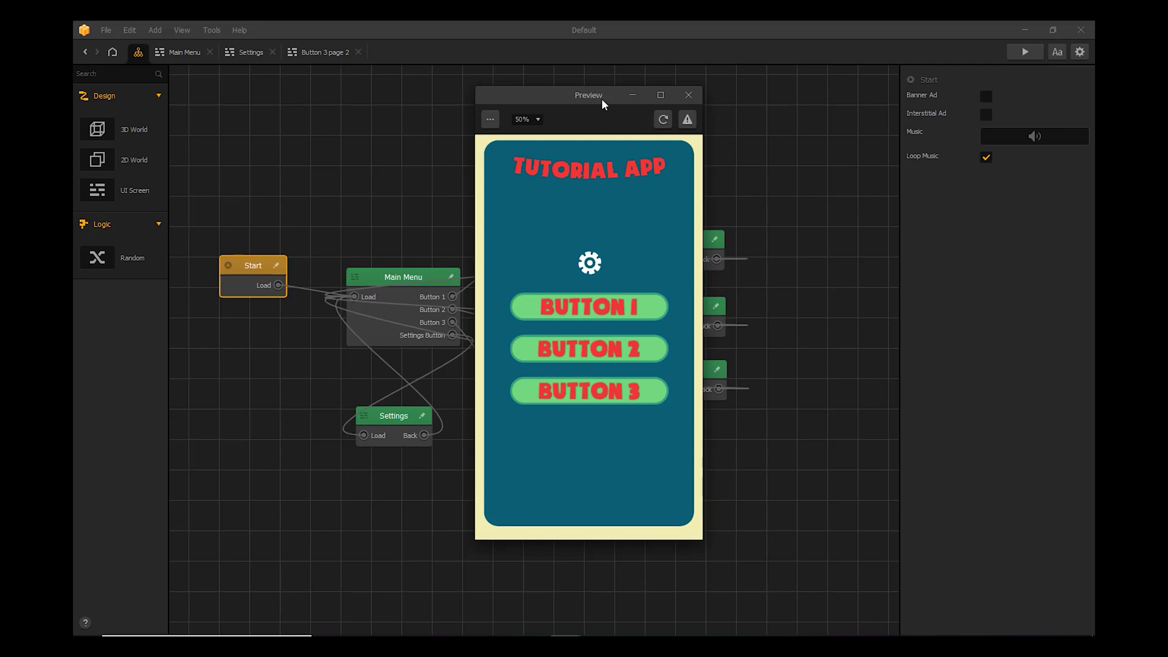
pyautogui.moveTo(602, 104); pyautogui.dragTo(582, 108)
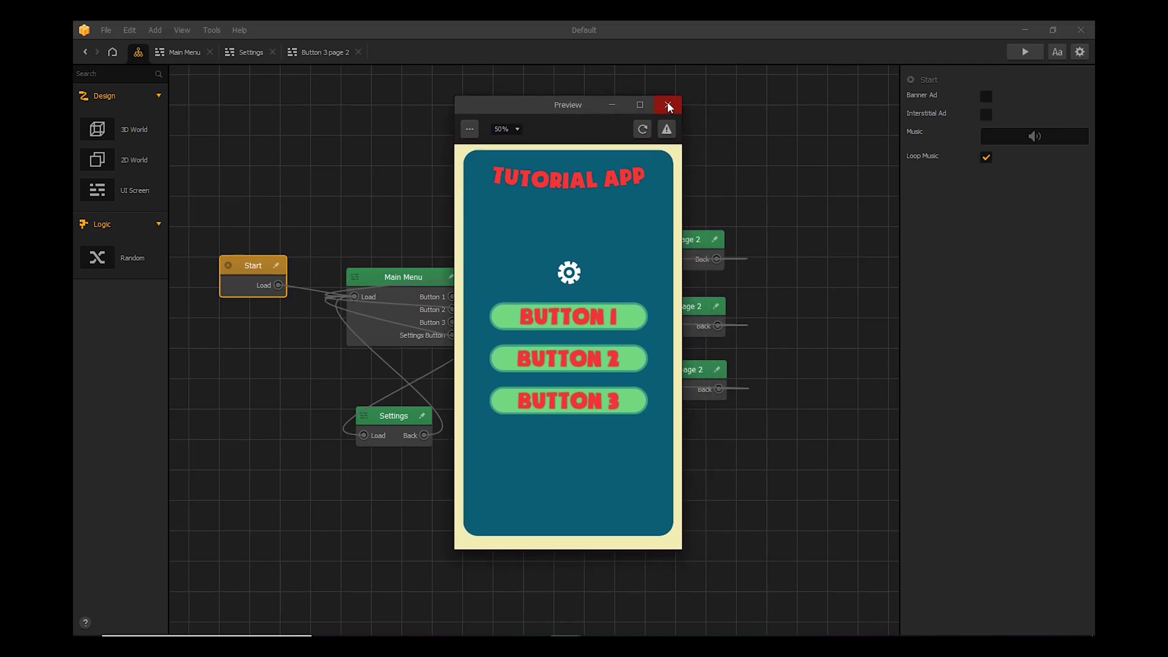